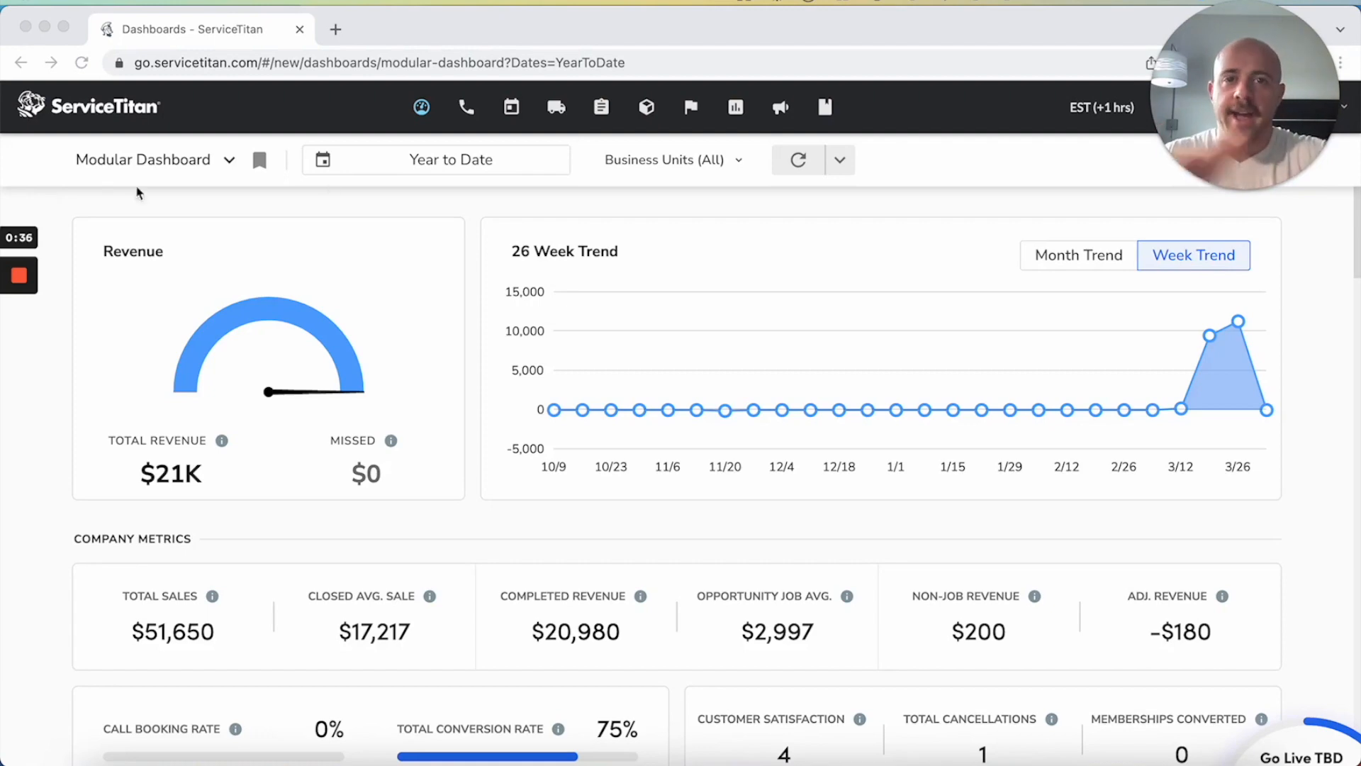
# Switch the revenue trend chart to the monthly view and review the Modular Dashboard's modules through to the heatmap
pyautogui.click(1071, 256)
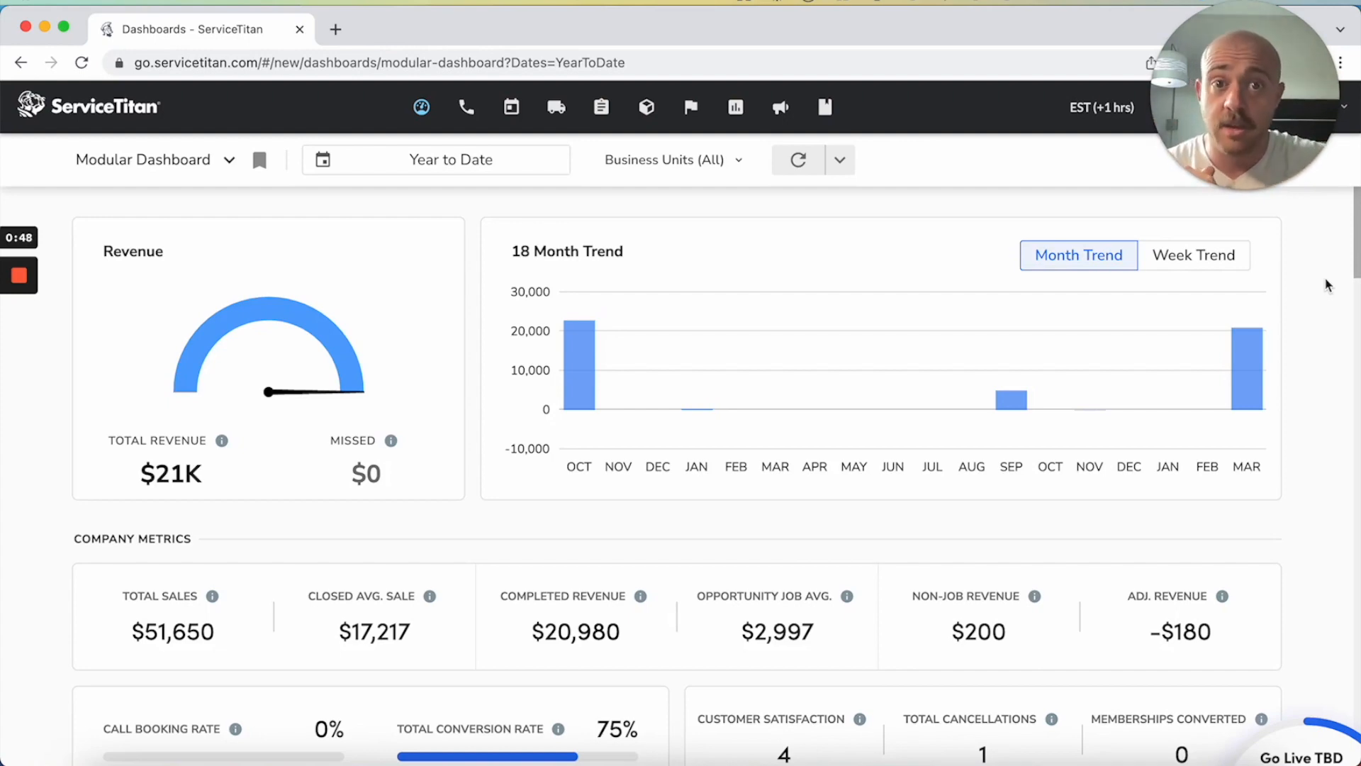
pyautogui.scroll(-1, 1326, 284)
pyautogui.scroll(-3, 1318, 361)
pyautogui.scroll(-10, 1317, 363)
pyautogui.scroll(-20, 1317, 363)
pyautogui.scroll(-20, 1317, 363)
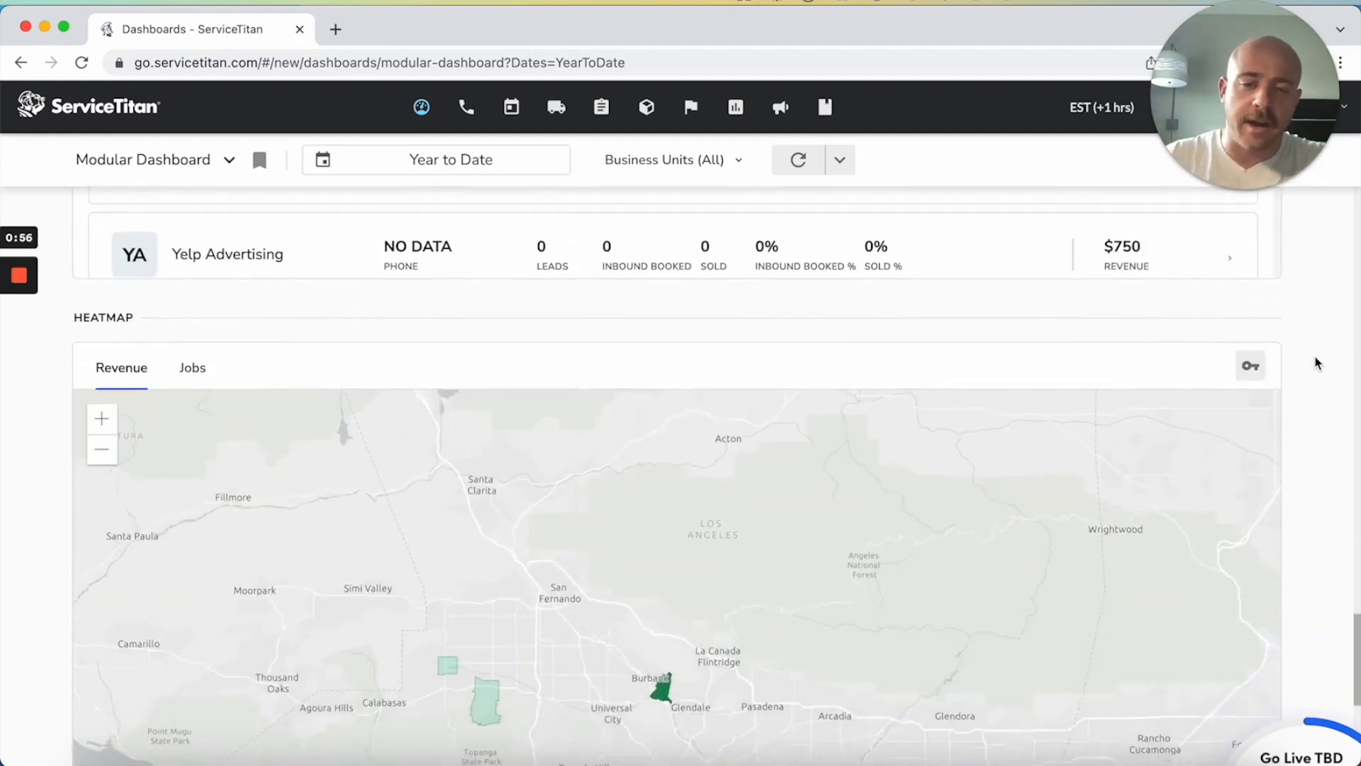
pyautogui.scroll(-3, 1317, 363)
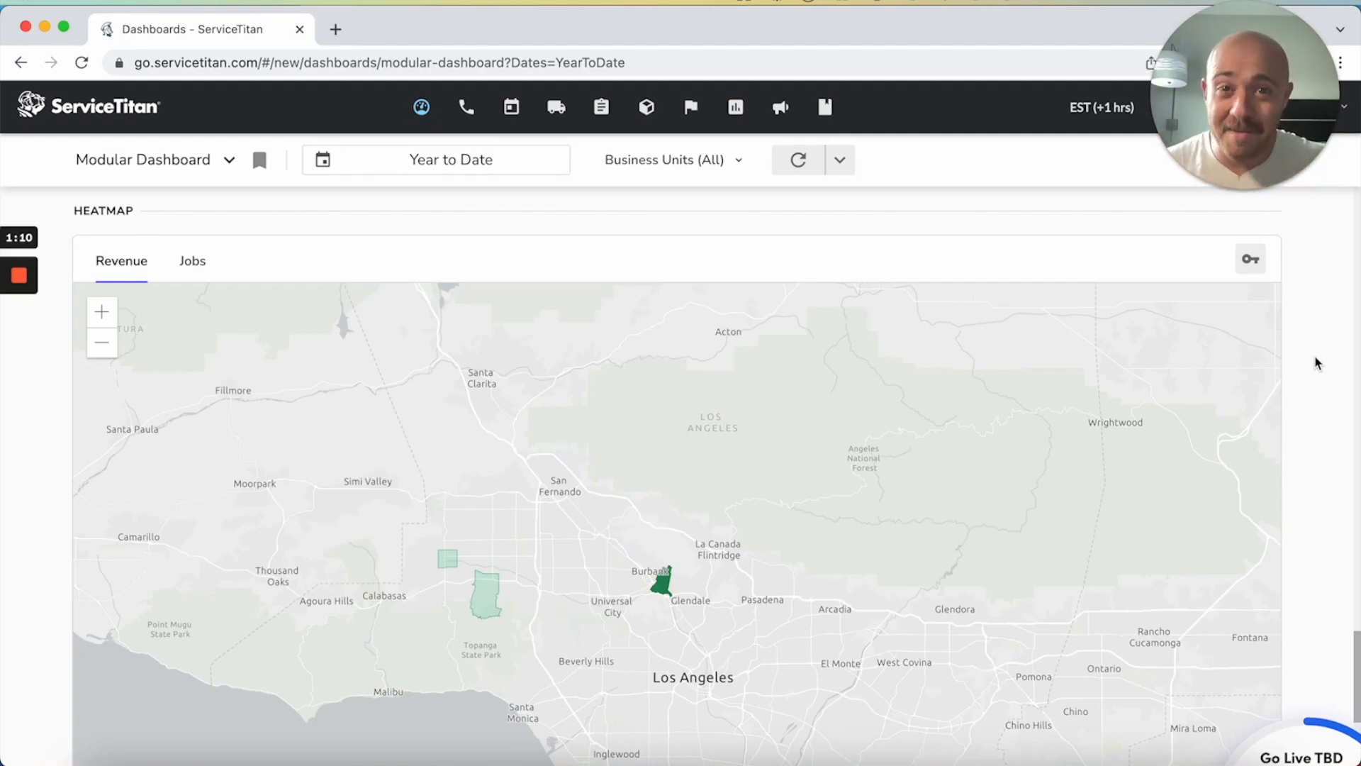
pyautogui.scroll(15, 1316, 363)
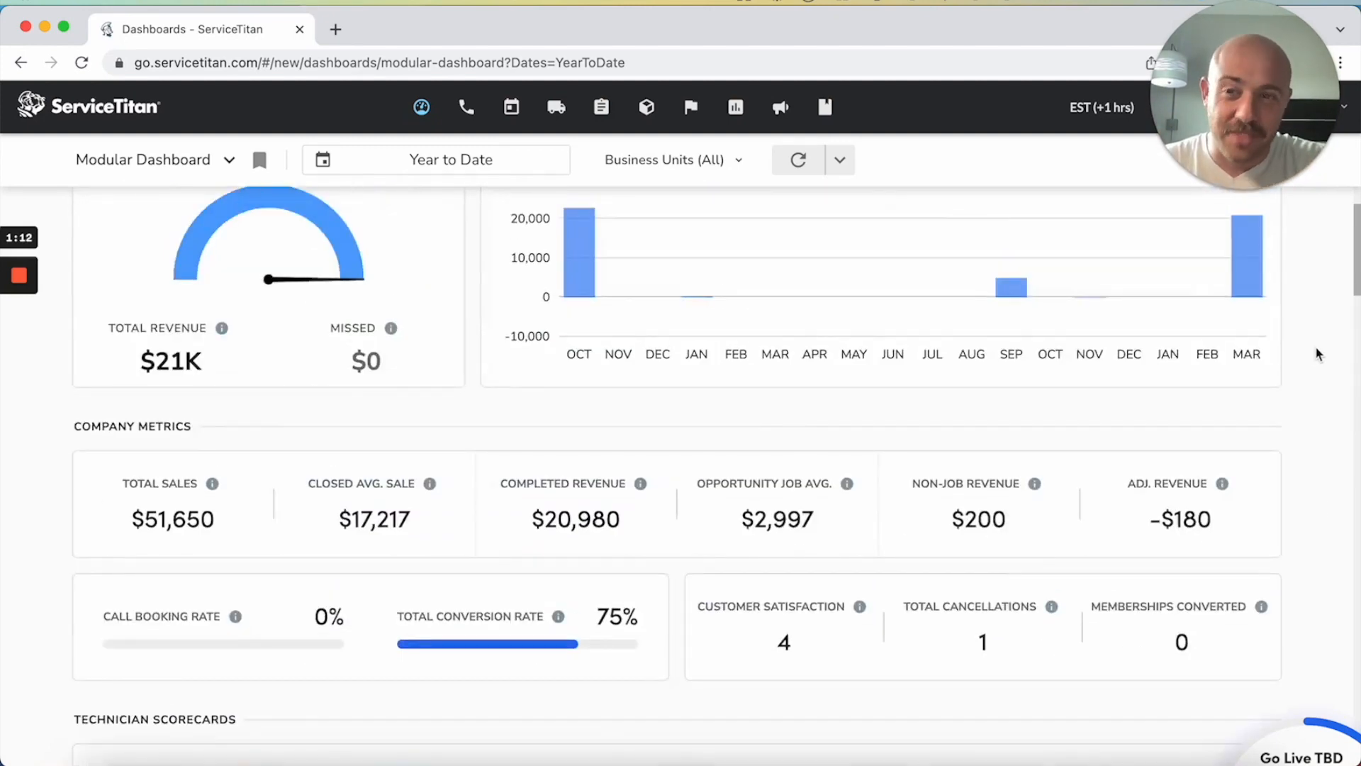
pyautogui.scroll(3, 1299, 296)
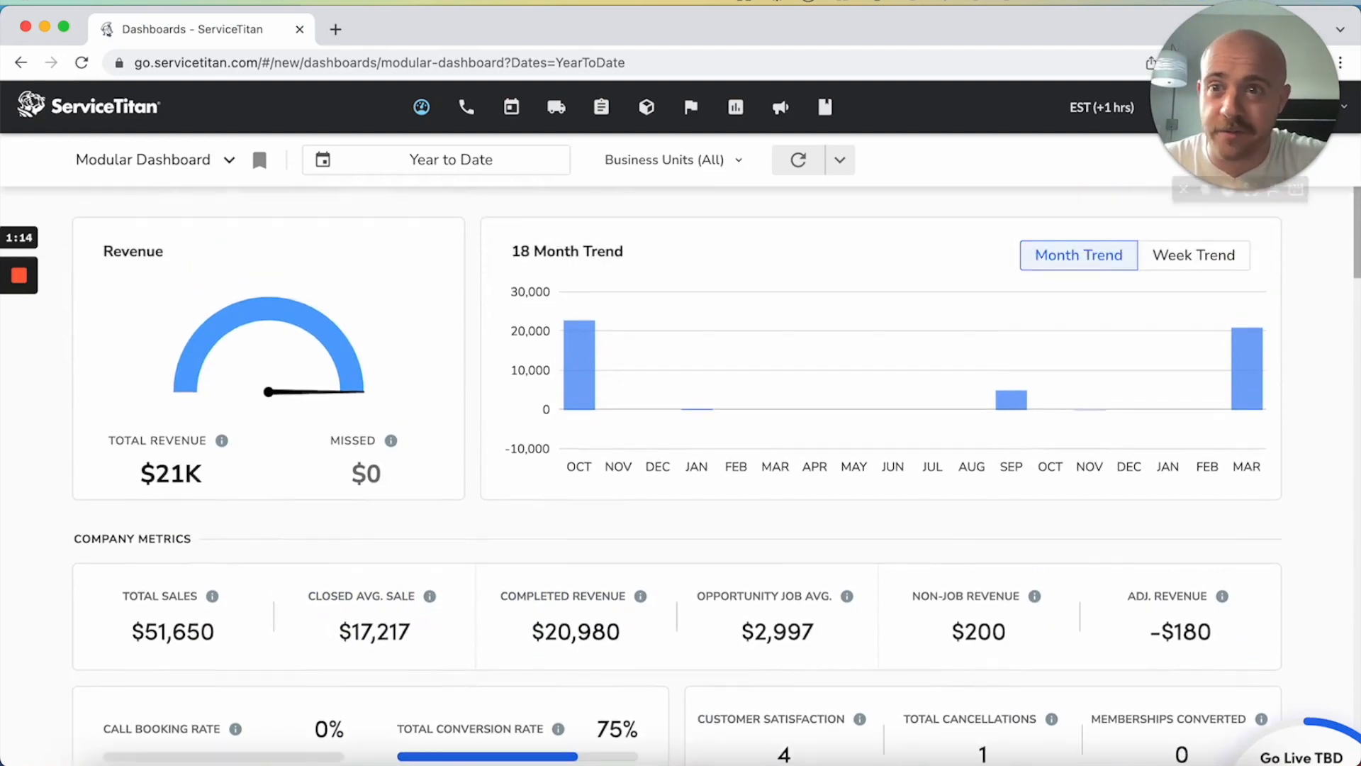
# Open the Sales Coordinator Dashboard and set its date range to Year to Date
pyautogui.click(211, 163)
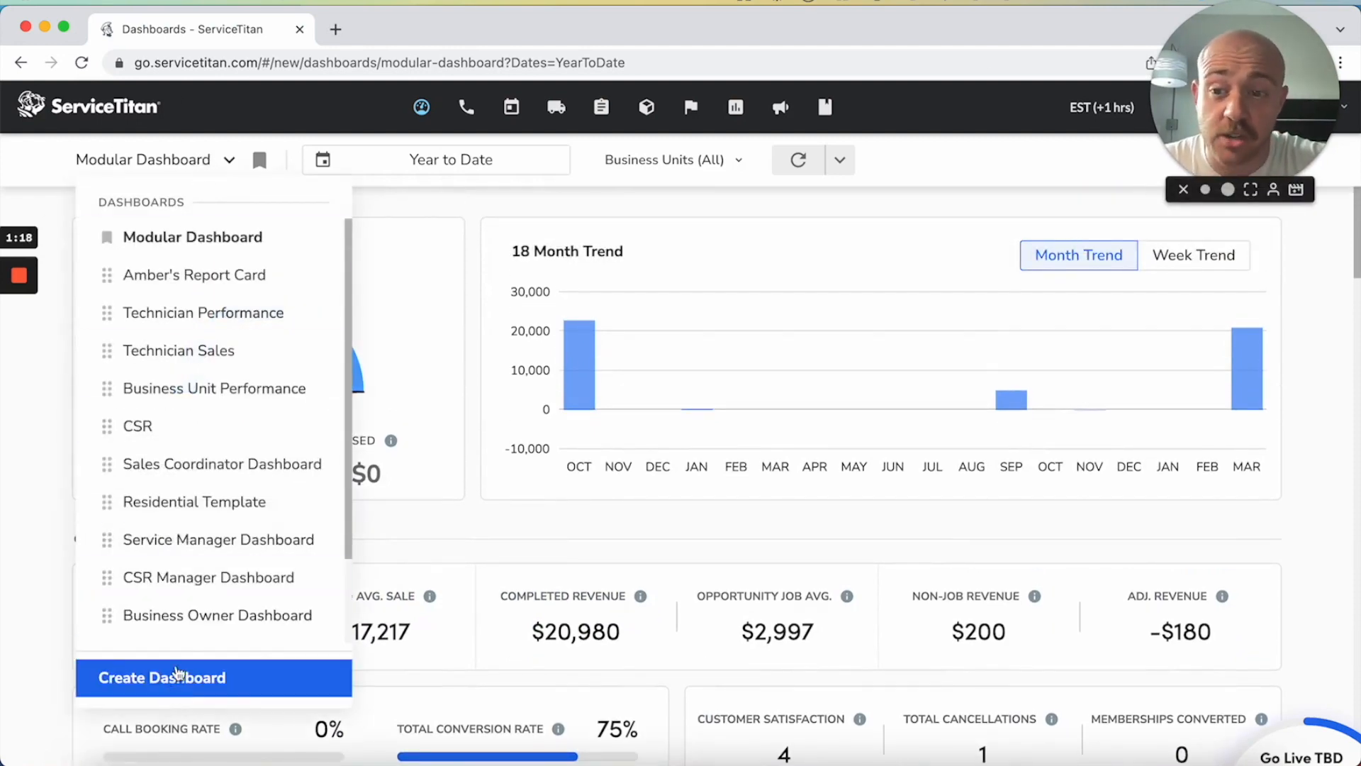
pyautogui.click(234, 463)
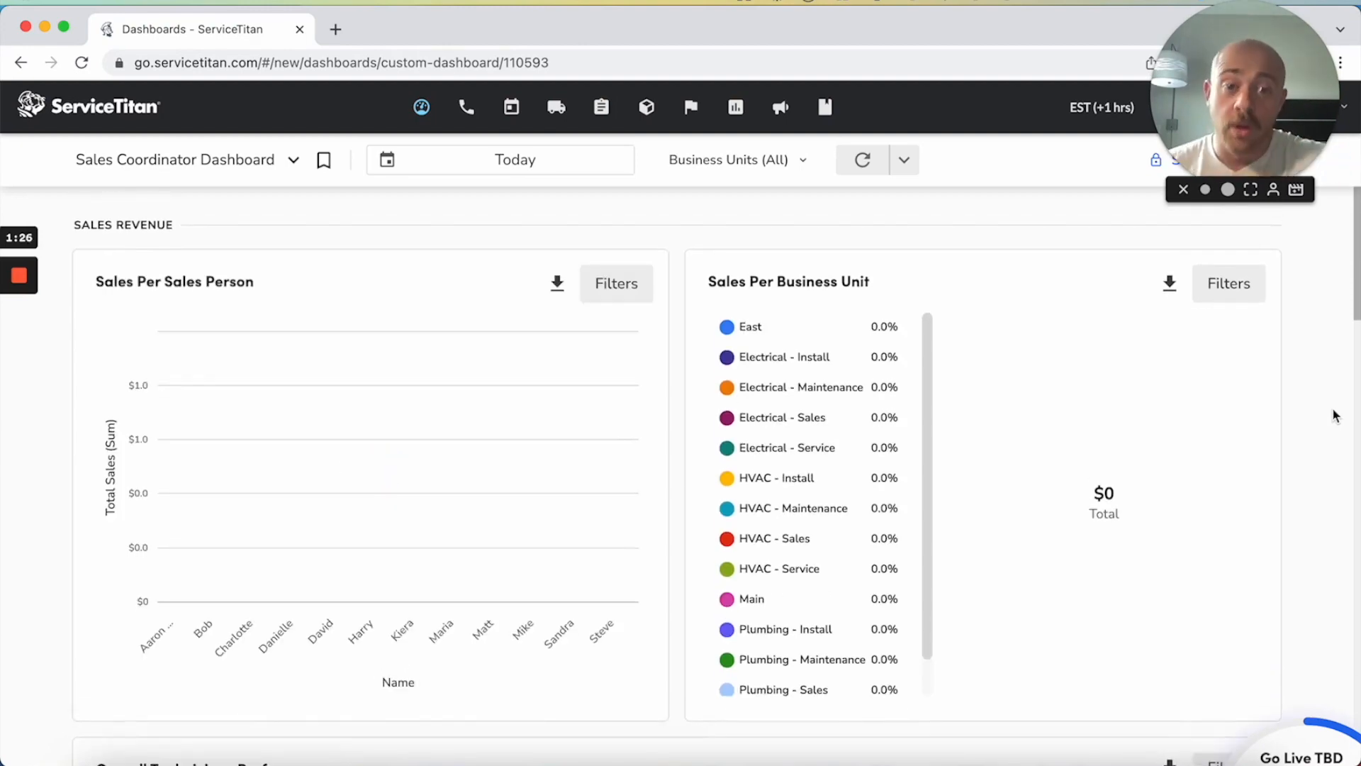
pyautogui.click(531, 159)
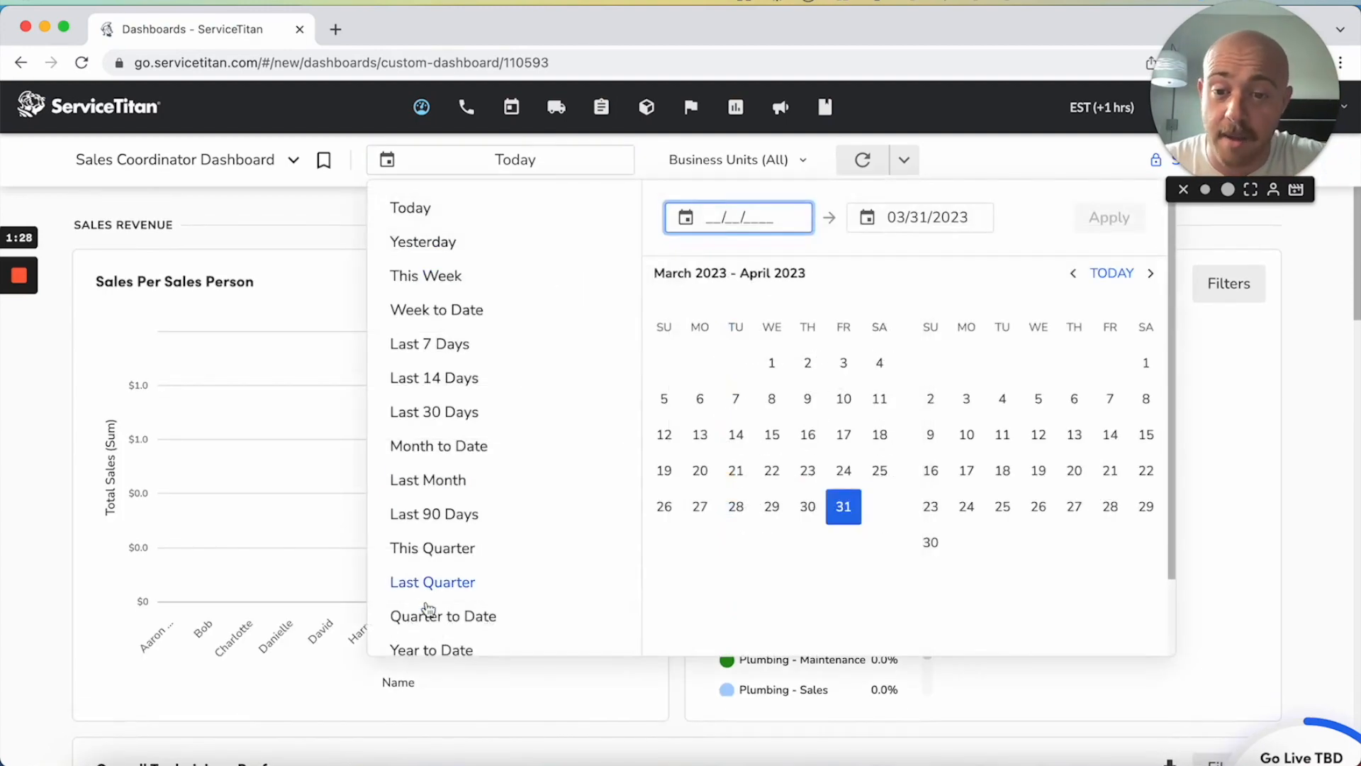
pyautogui.click(443, 648)
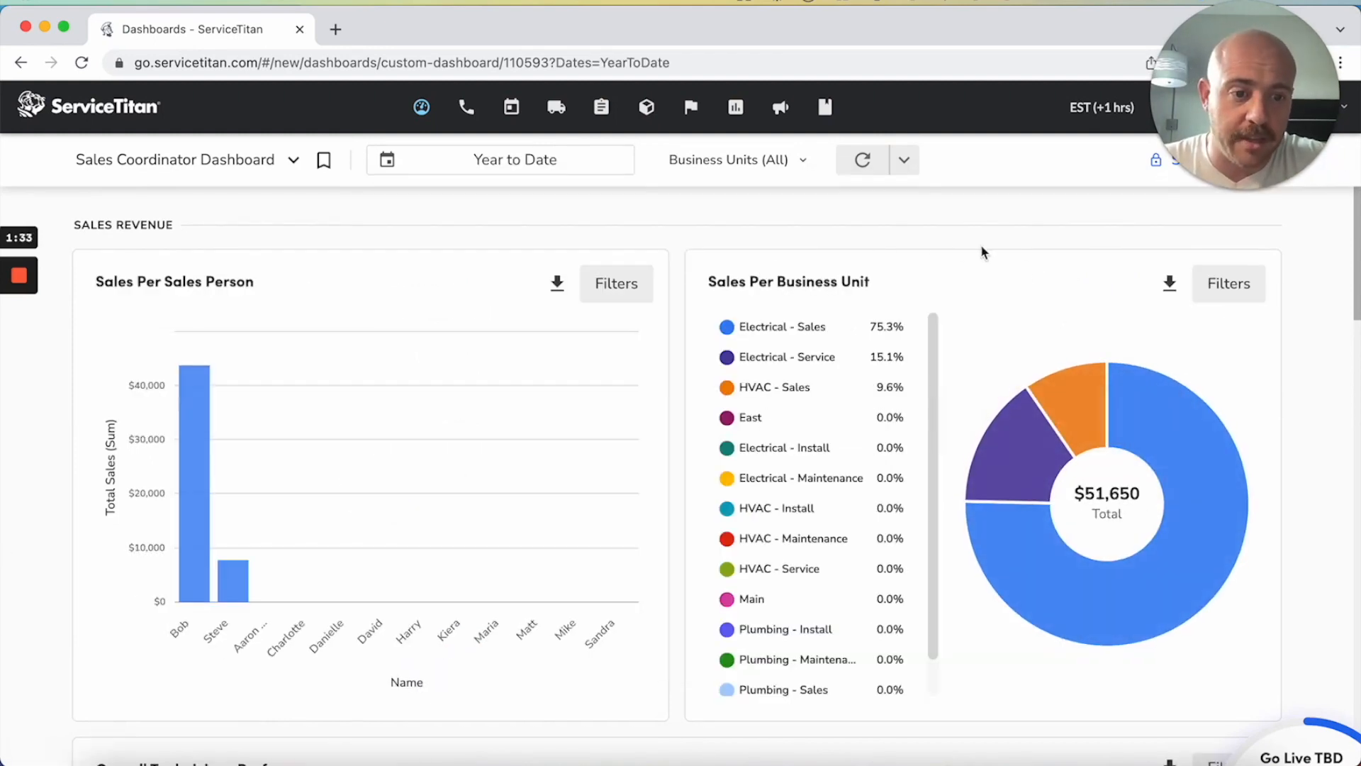
# Examine the Sales Coordinator Dashboard's sales charts, overall technician performance figures and technician lead generation report
pyautogui.moveTo(1019, 461)
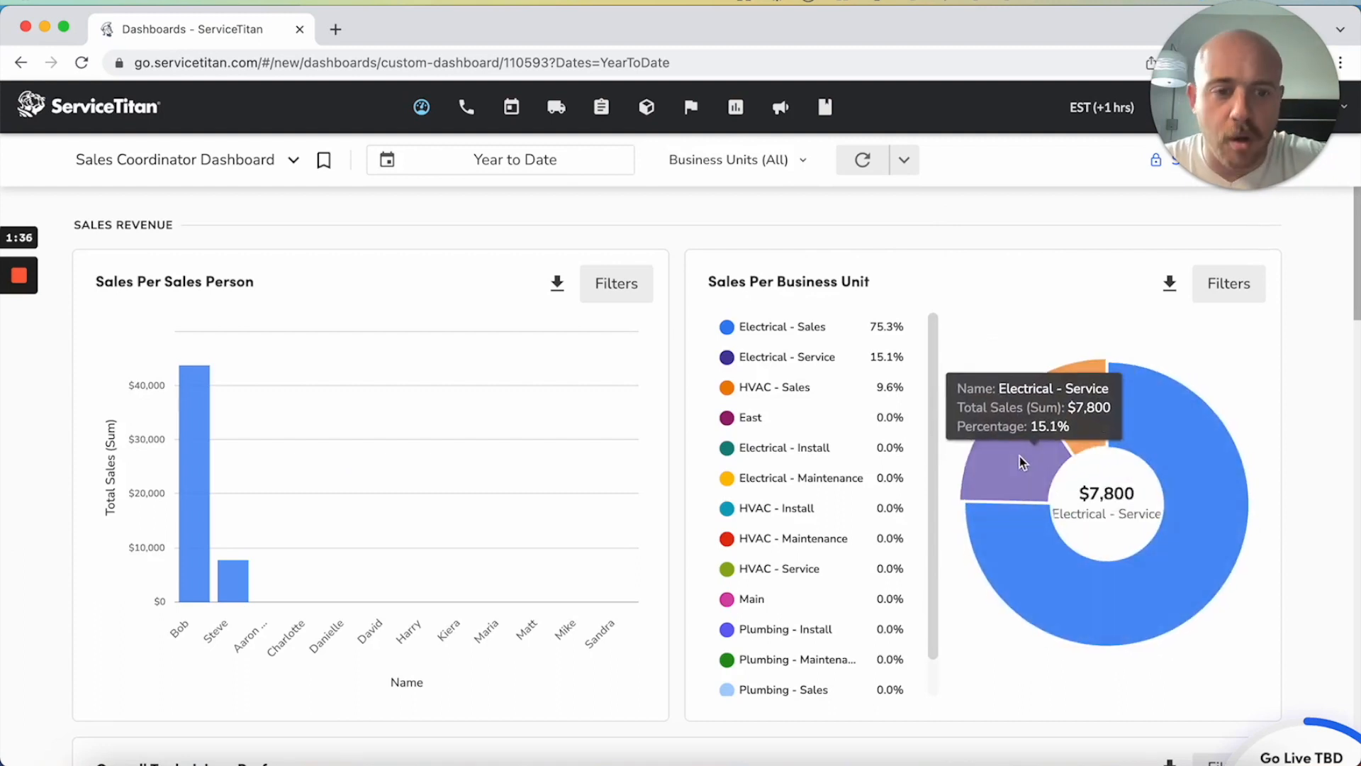
pyautogui.scroll(-6, 1340, 403)
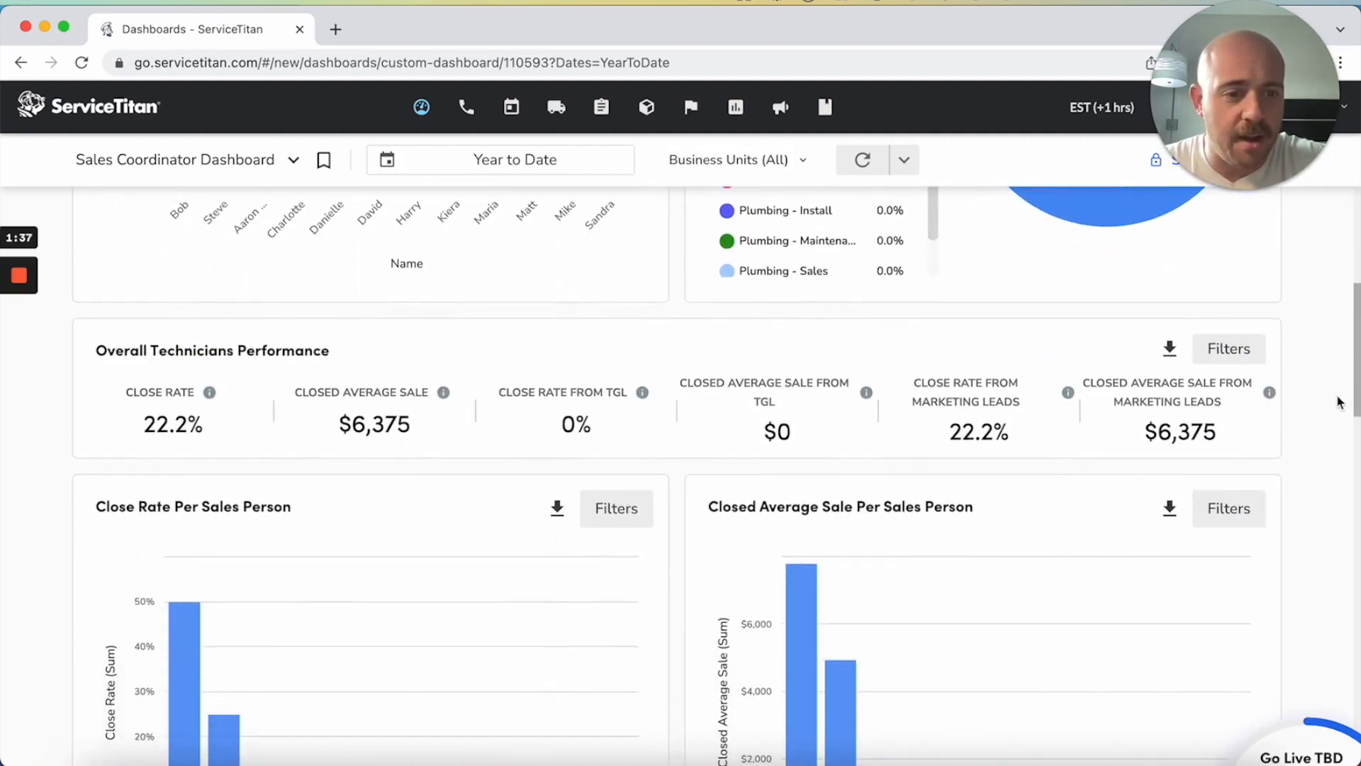
pyautogui.scroll(-1, 1340, 403)
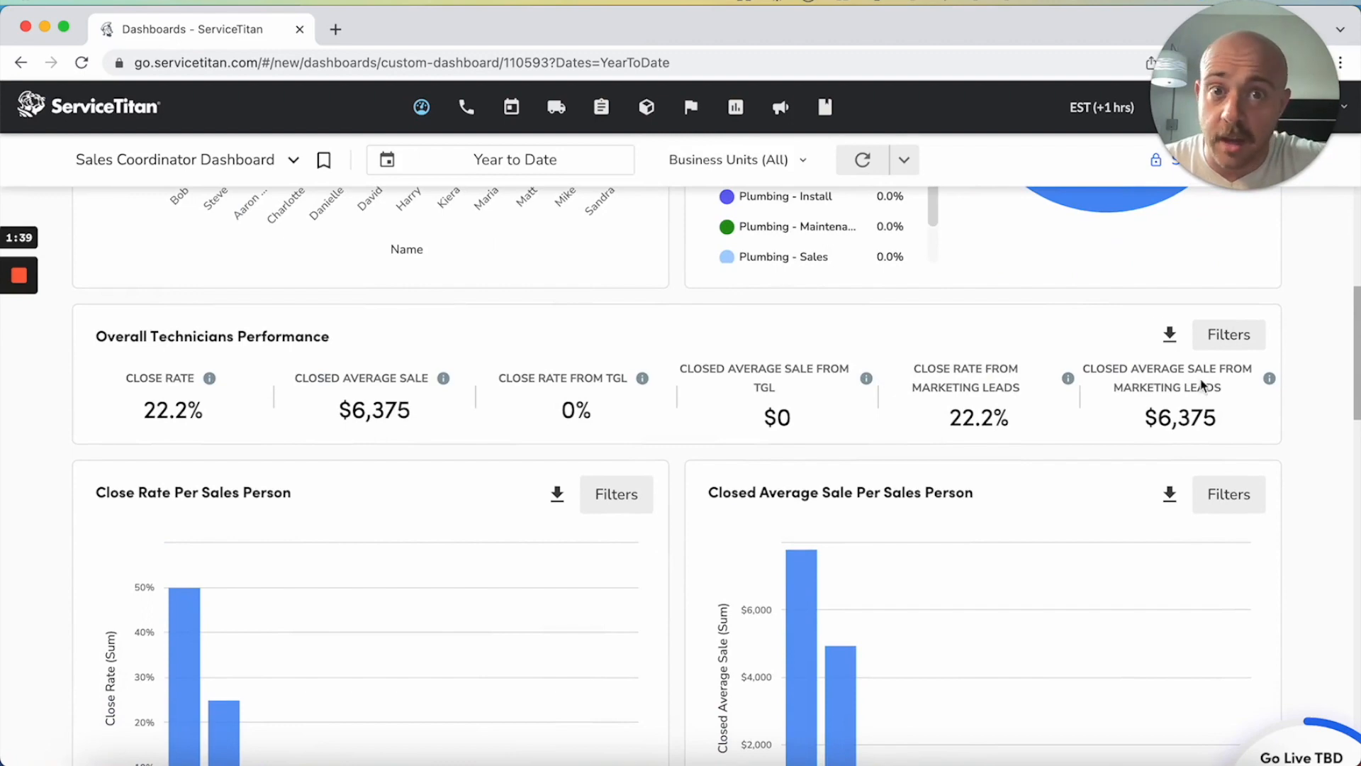
pyautogui.scroll(-11, 1202, 385)
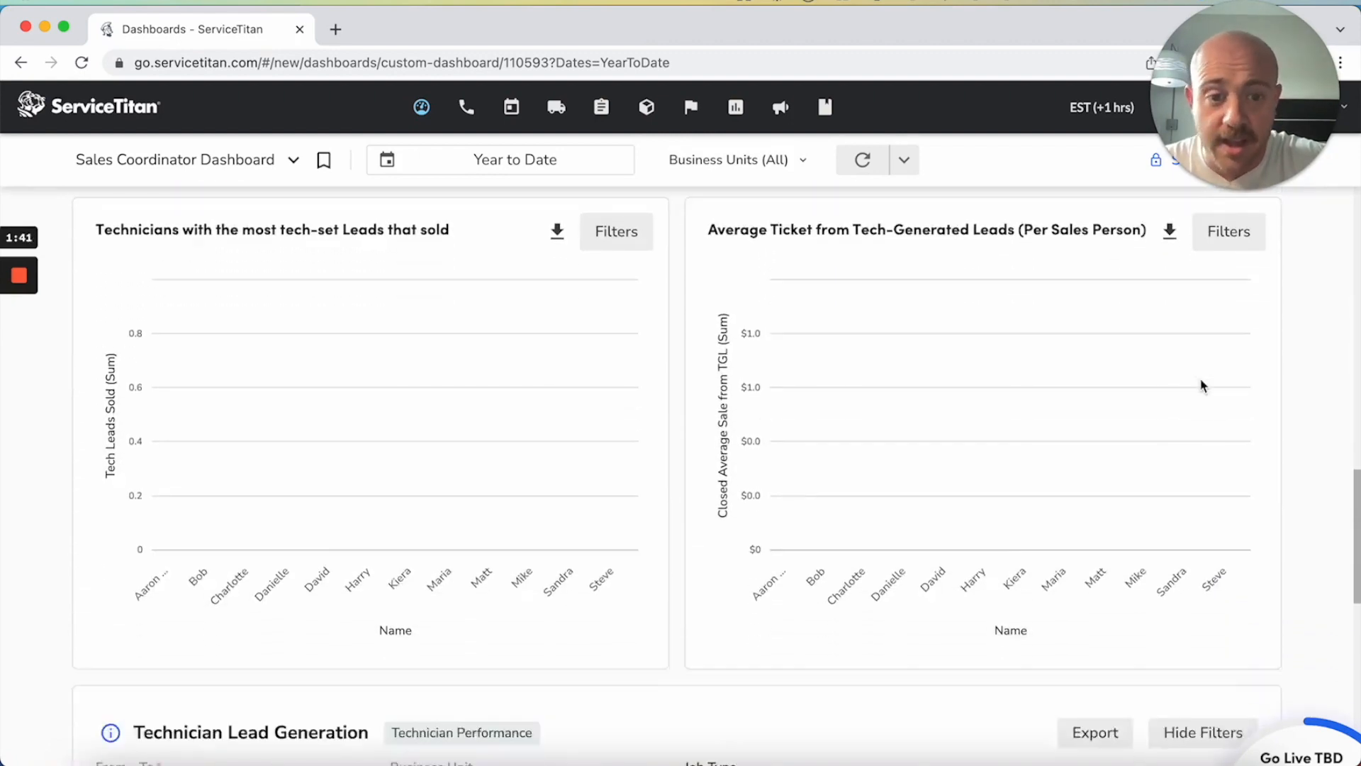
pyautogui.scroll(-5, 1201, 385)
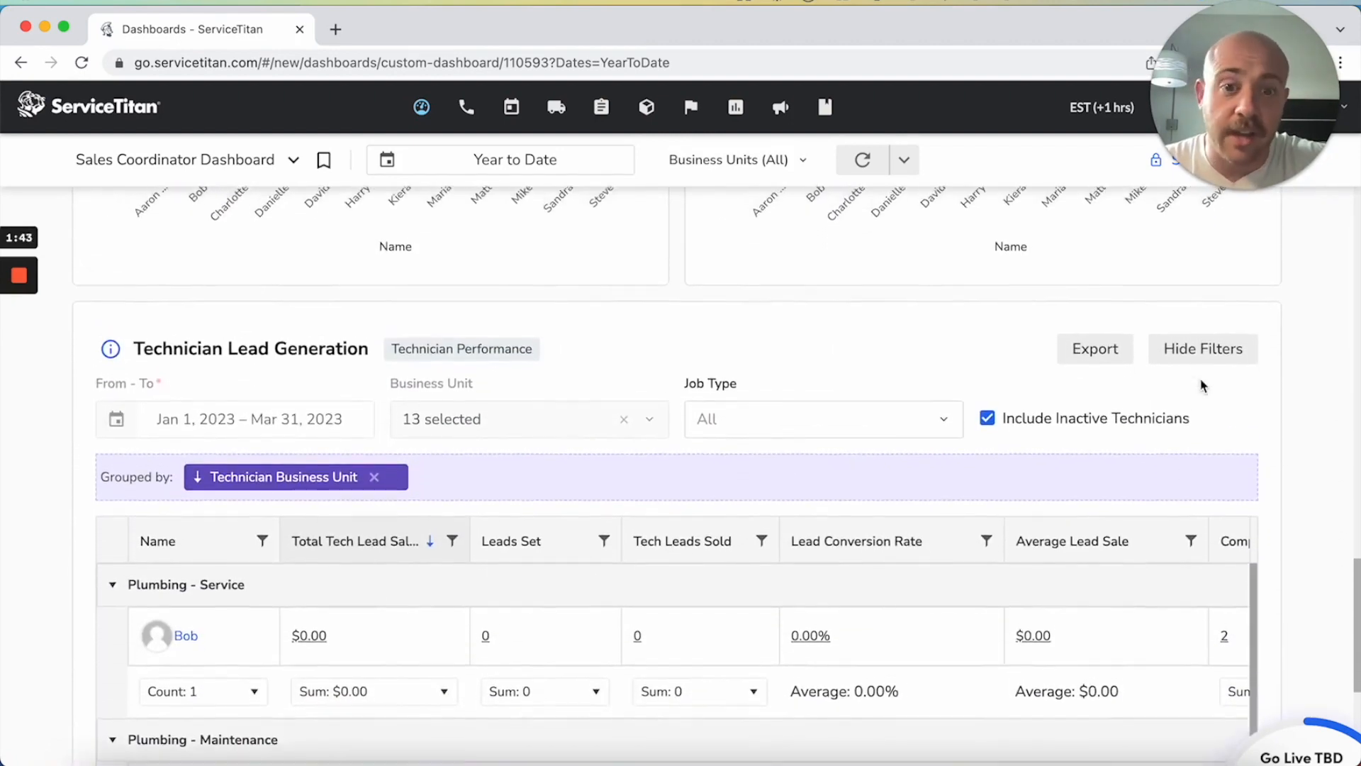
pyautogui.scroll(-1, 1201, 385)
pyautogui.scroll(20, 1202, 385)
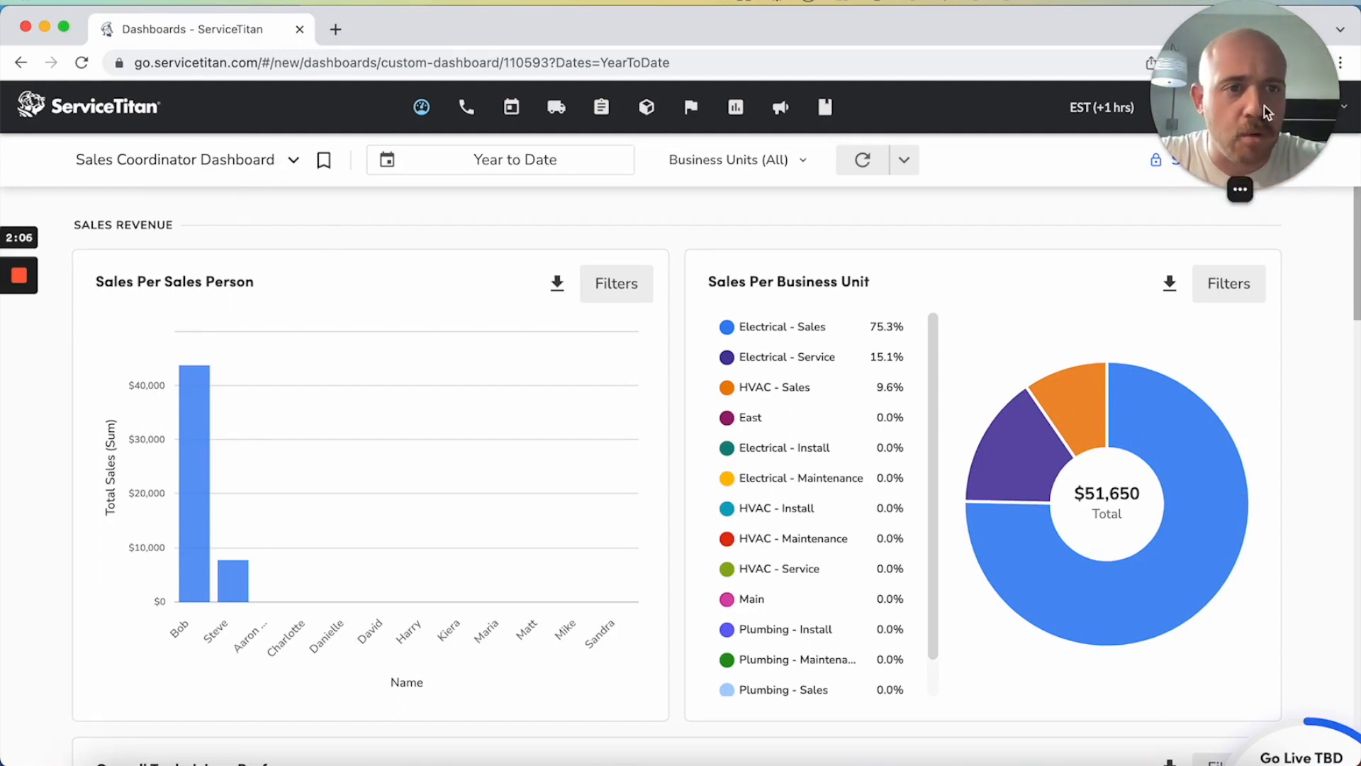
# Create a new dashboard named "Call Center Management Dashboard"
pyautogui.click(199, 160)
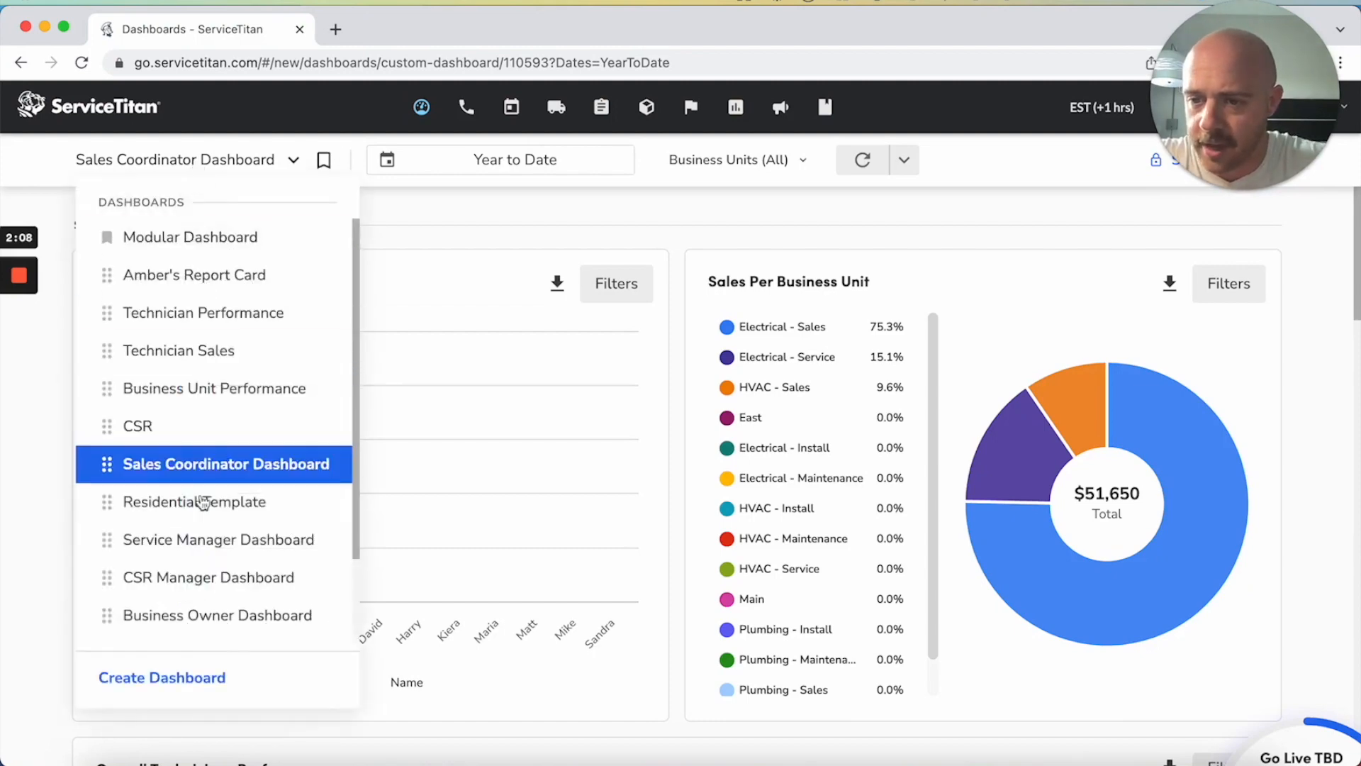
pyautogui.click(194, 676)
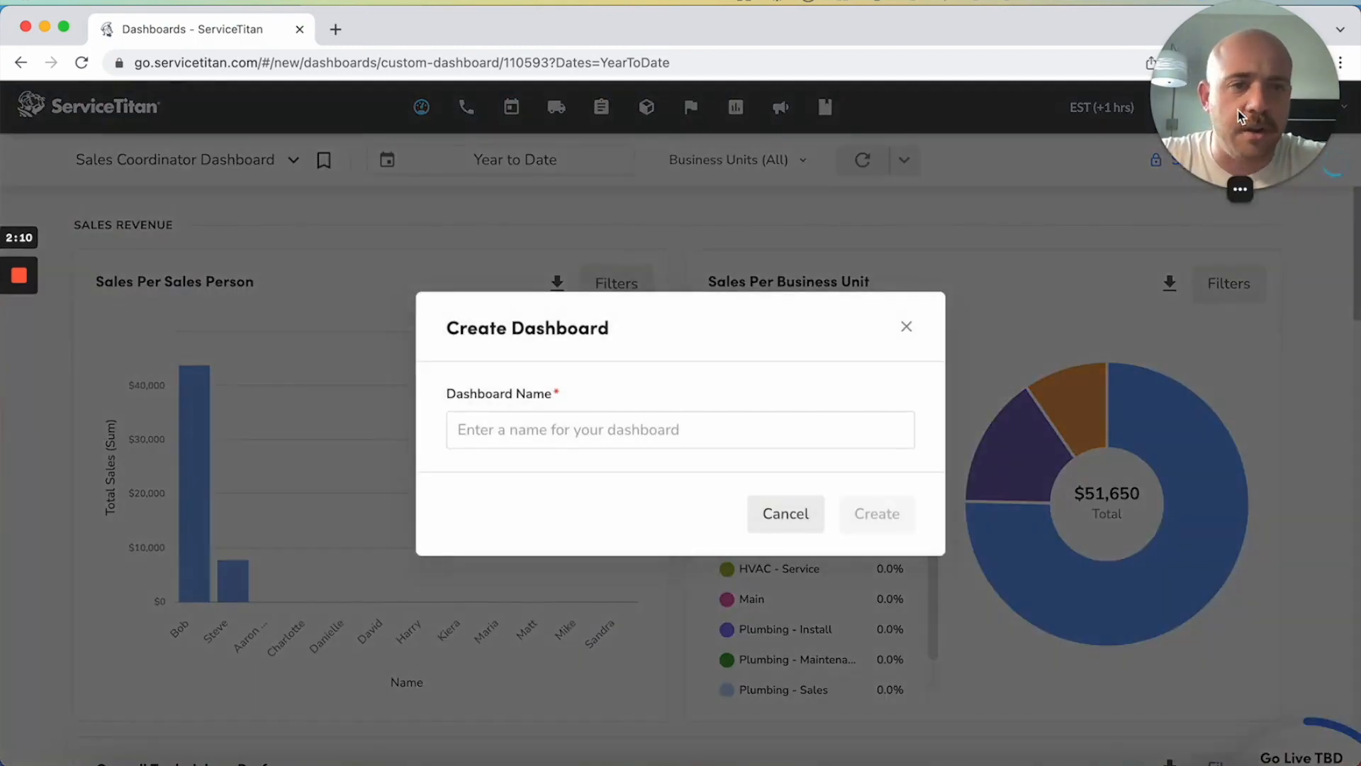
pyautogui.moveTo(1239, 117); pyautogui.dragTo(116, 96)
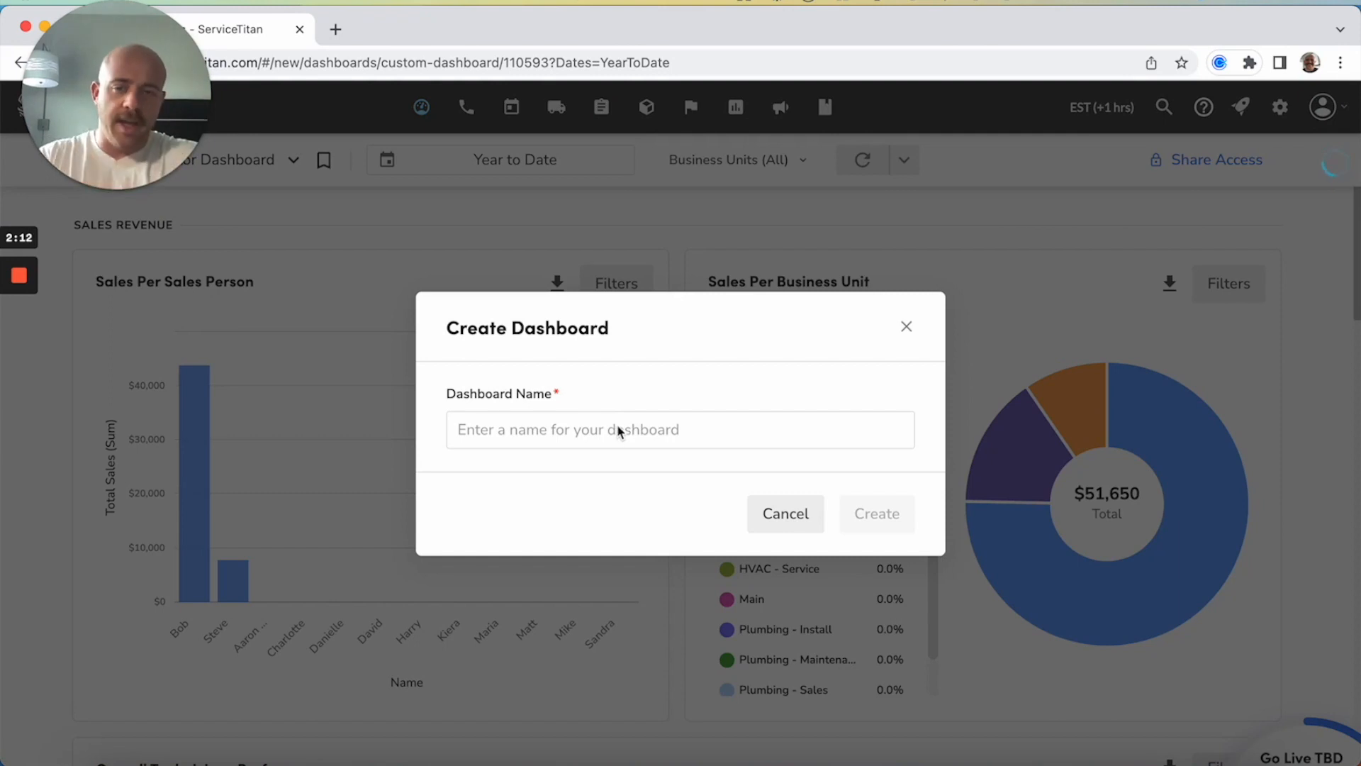
pyautogui.click(543, 429)
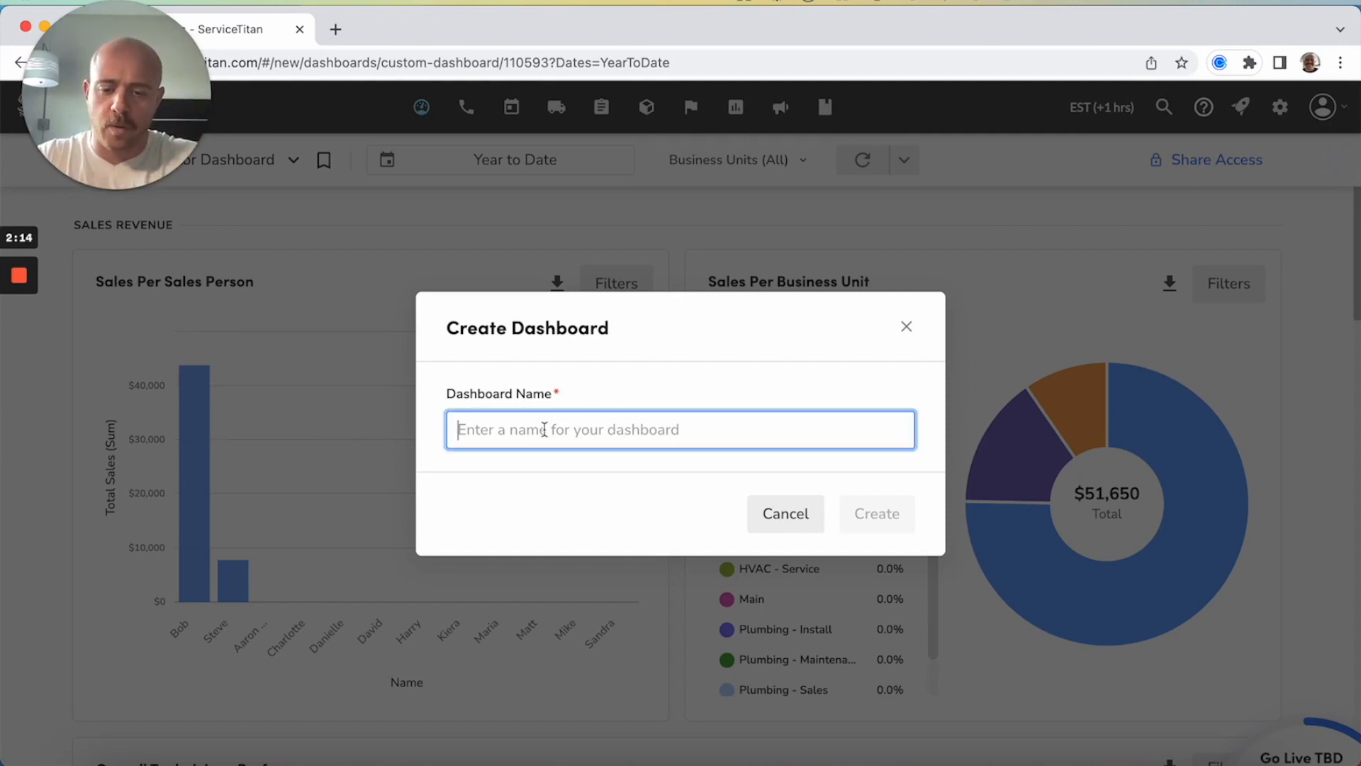
pyautogui.write('Call Ce')
pyautogui.write('nter Management Dashboar')
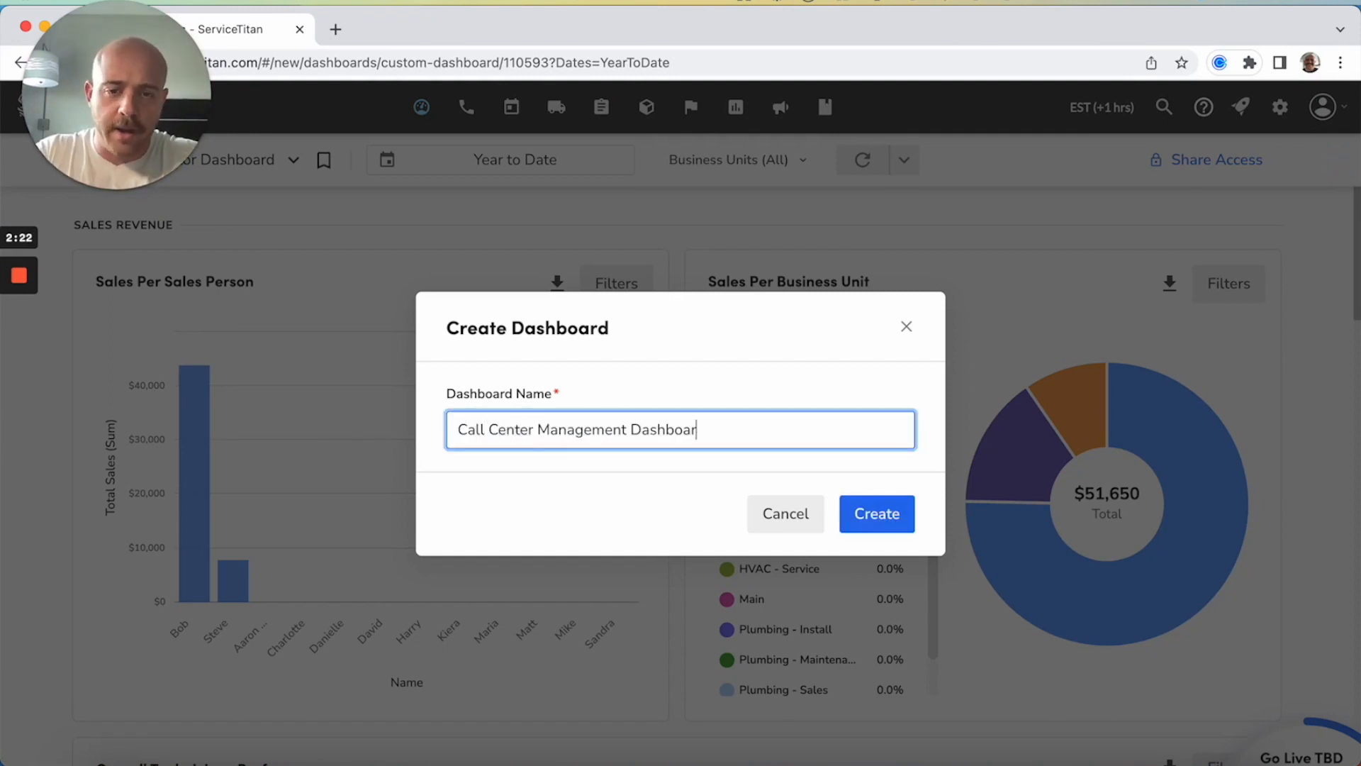
pyautogui.write('d')
pyautogui.click(878, 523)
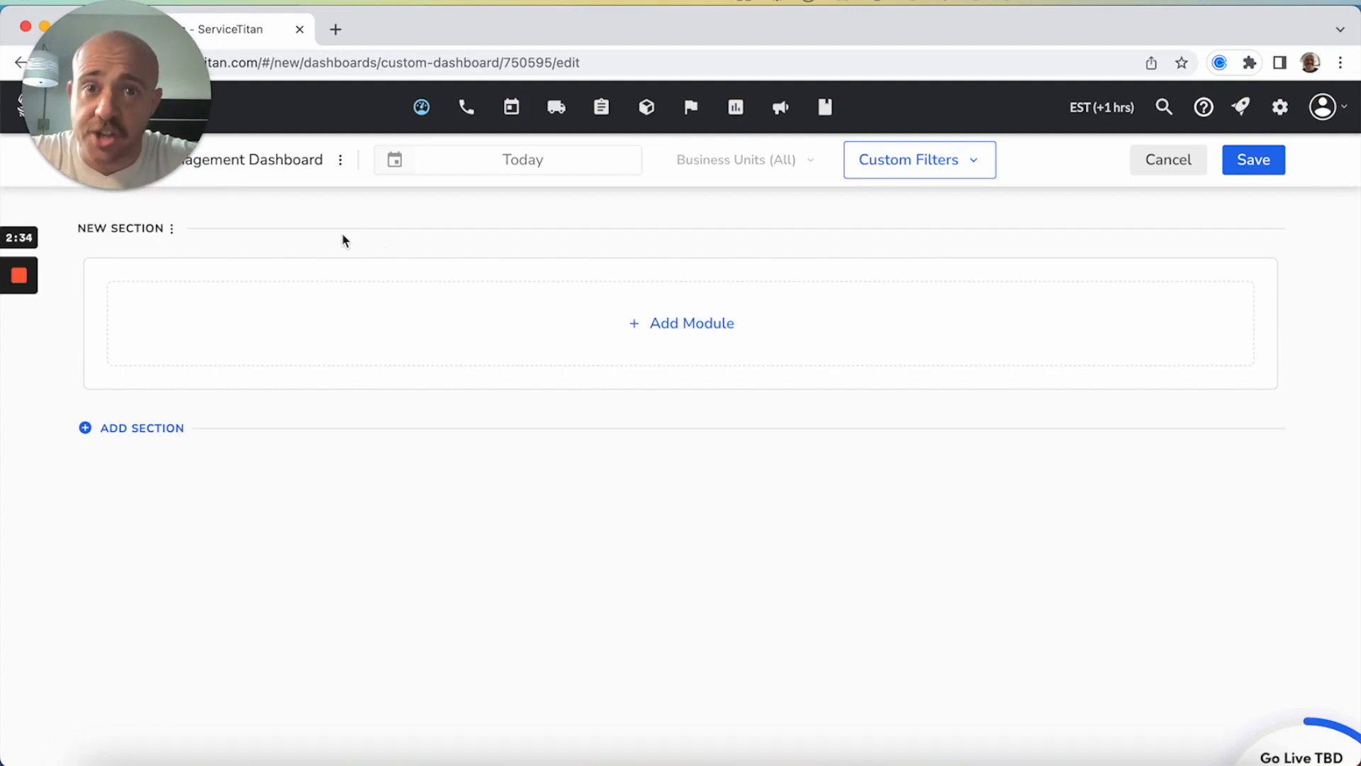
# Start a Visualization module in the new section using the donut chart with legend and totals, and proceed to its settings
pyautogui.click(597, 340)
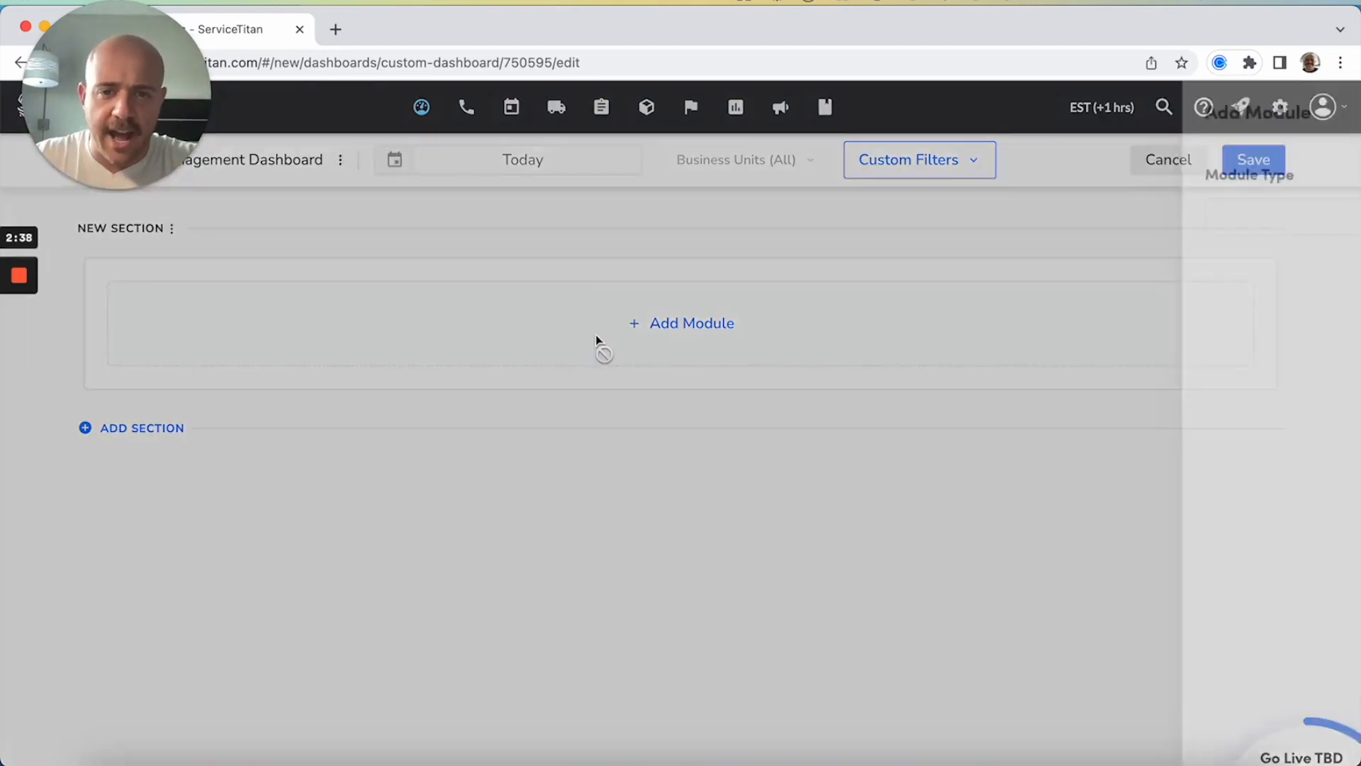
pyautogui.click(964, 222)
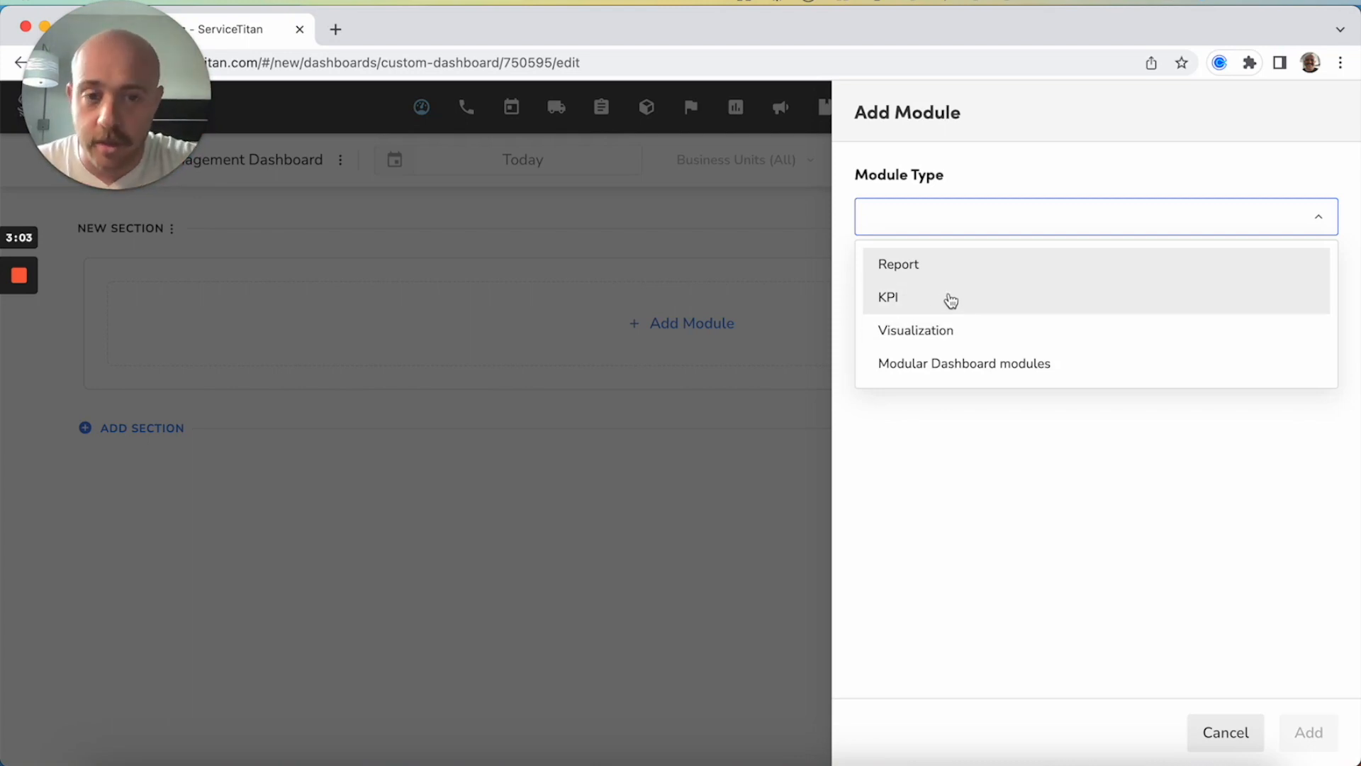
pyautogui.click(928, 334)
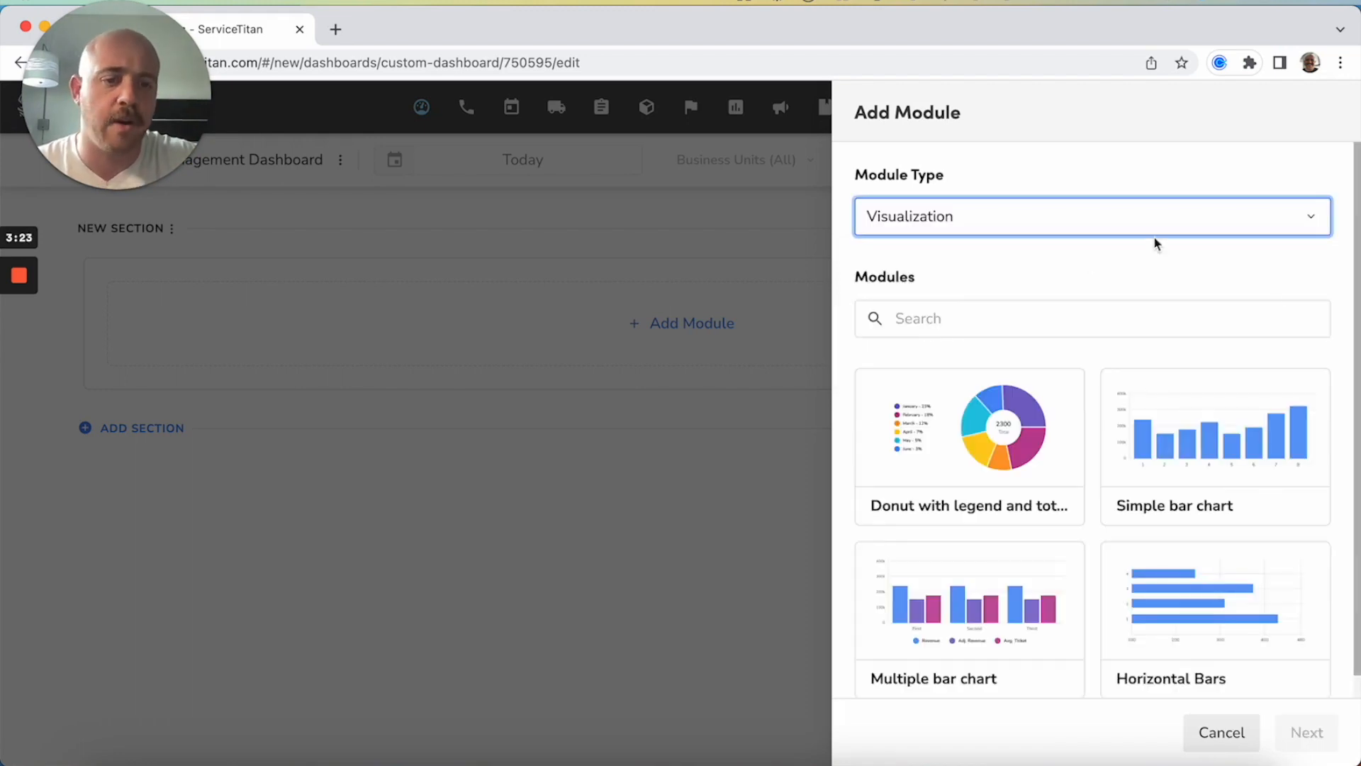
pyautogui.scroll(-1, 1196, 434)
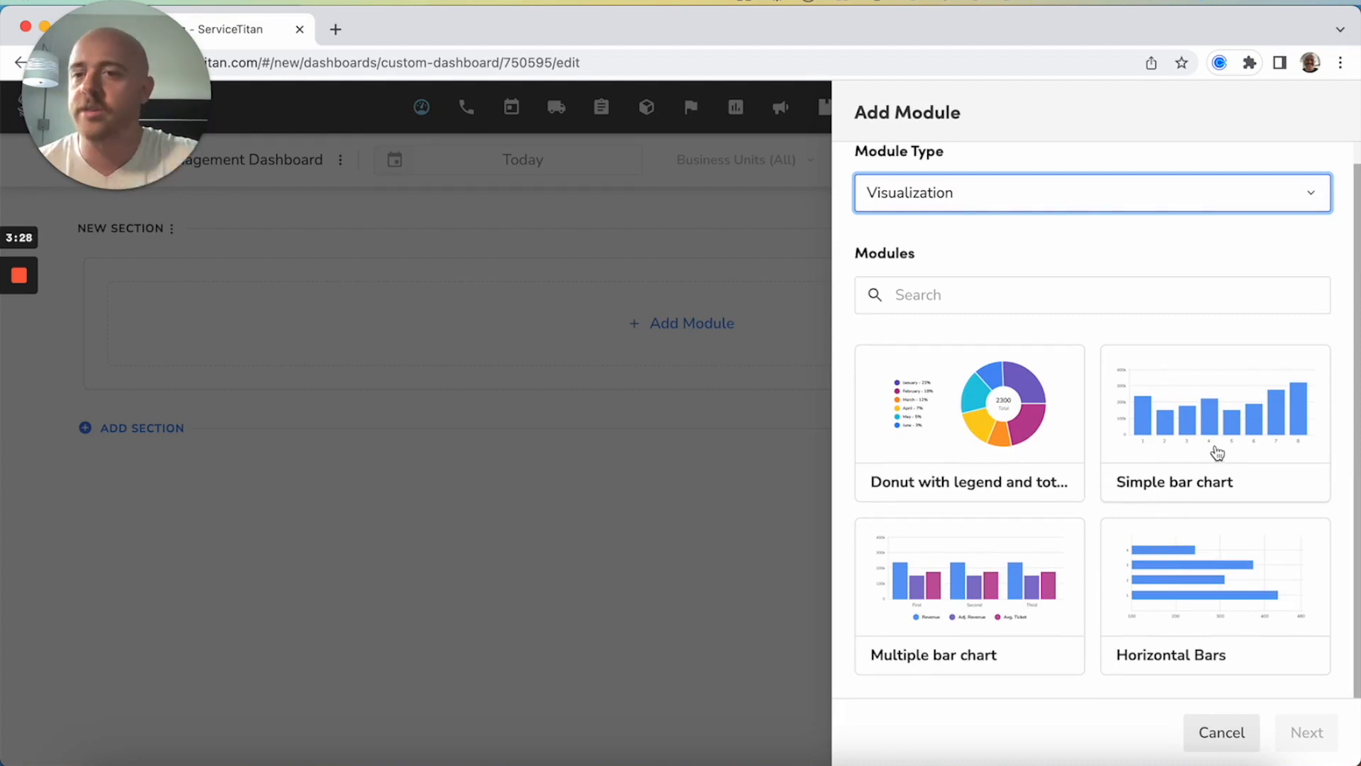
pyautogui.click(1041, 376)
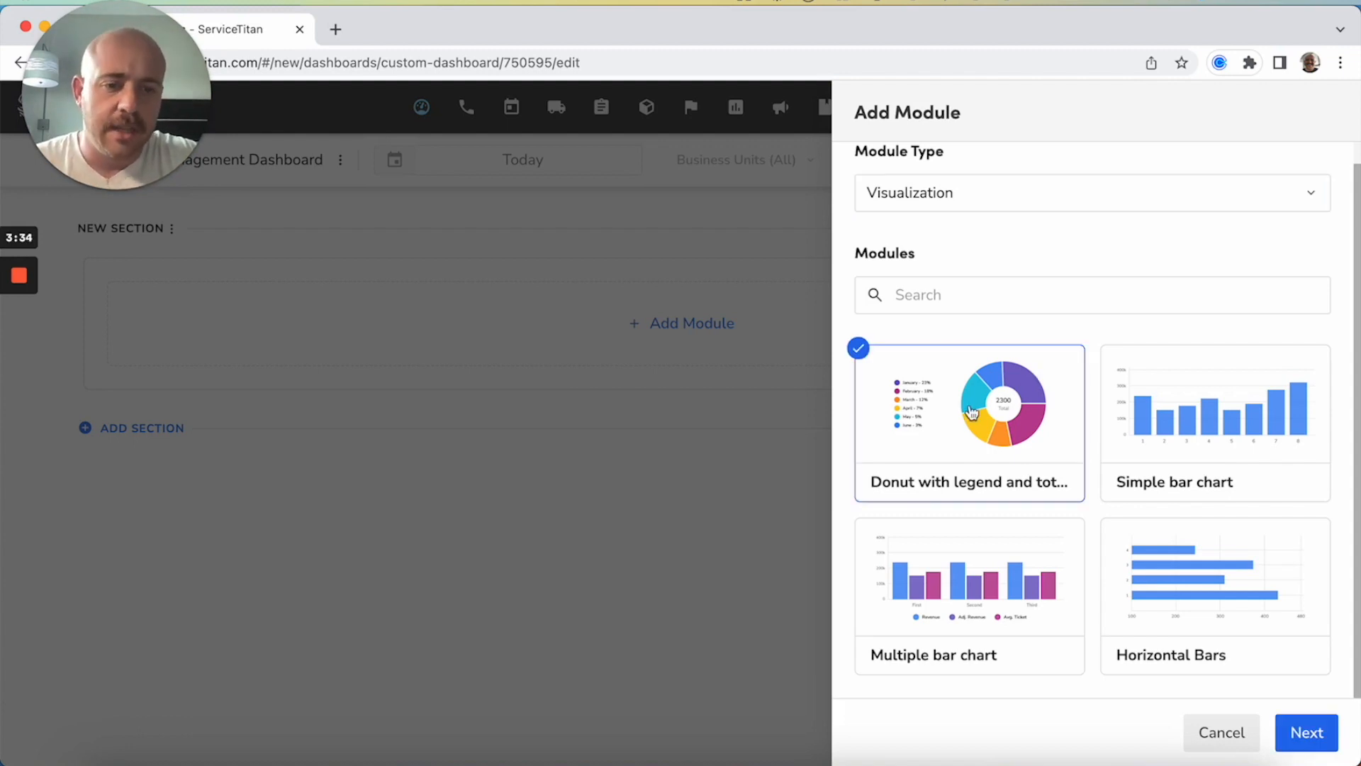
pyautogui.click(1315, 734)
# Clear the default name of the donut module
pyautogui.click(1068, 221)
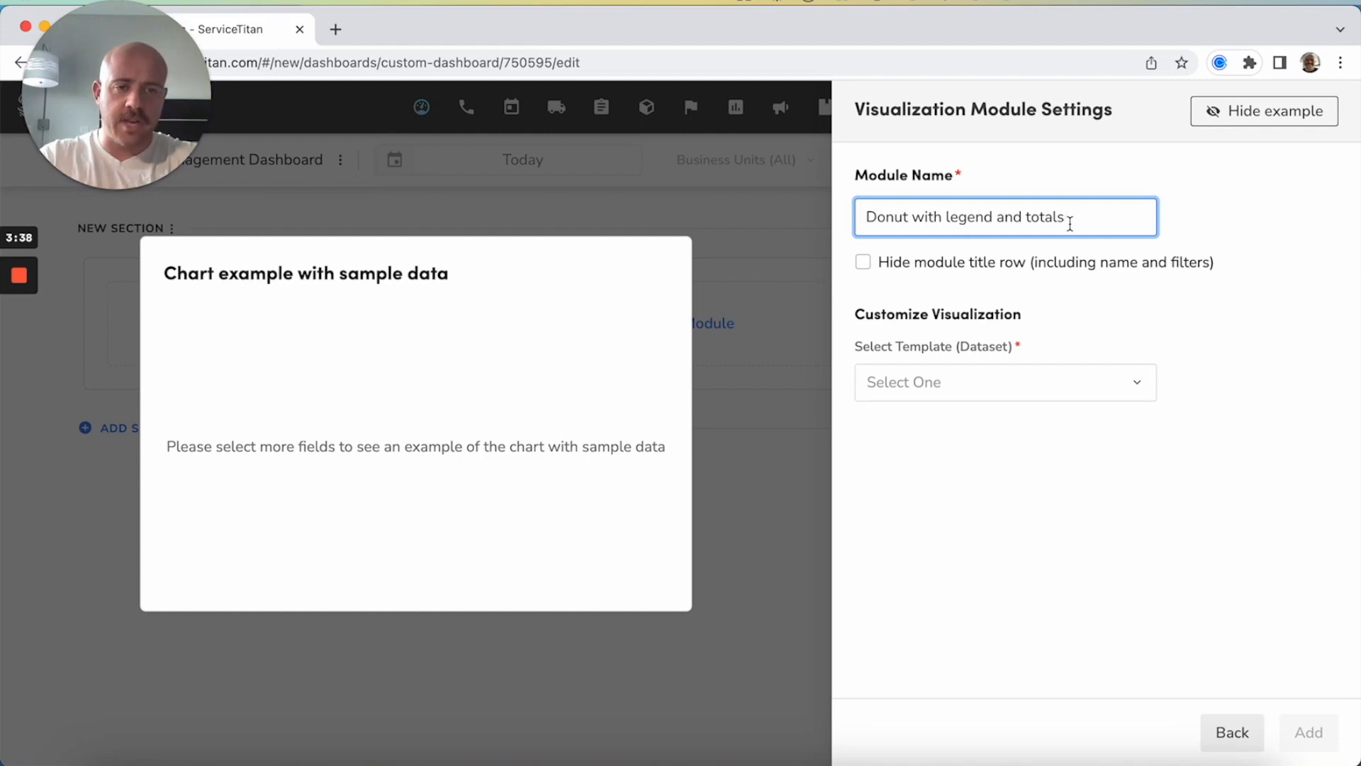
pyautogui.moveTo(1070, 224); pyautogui.dragTo(662, 207)
pyautogui.press('BackSpace')
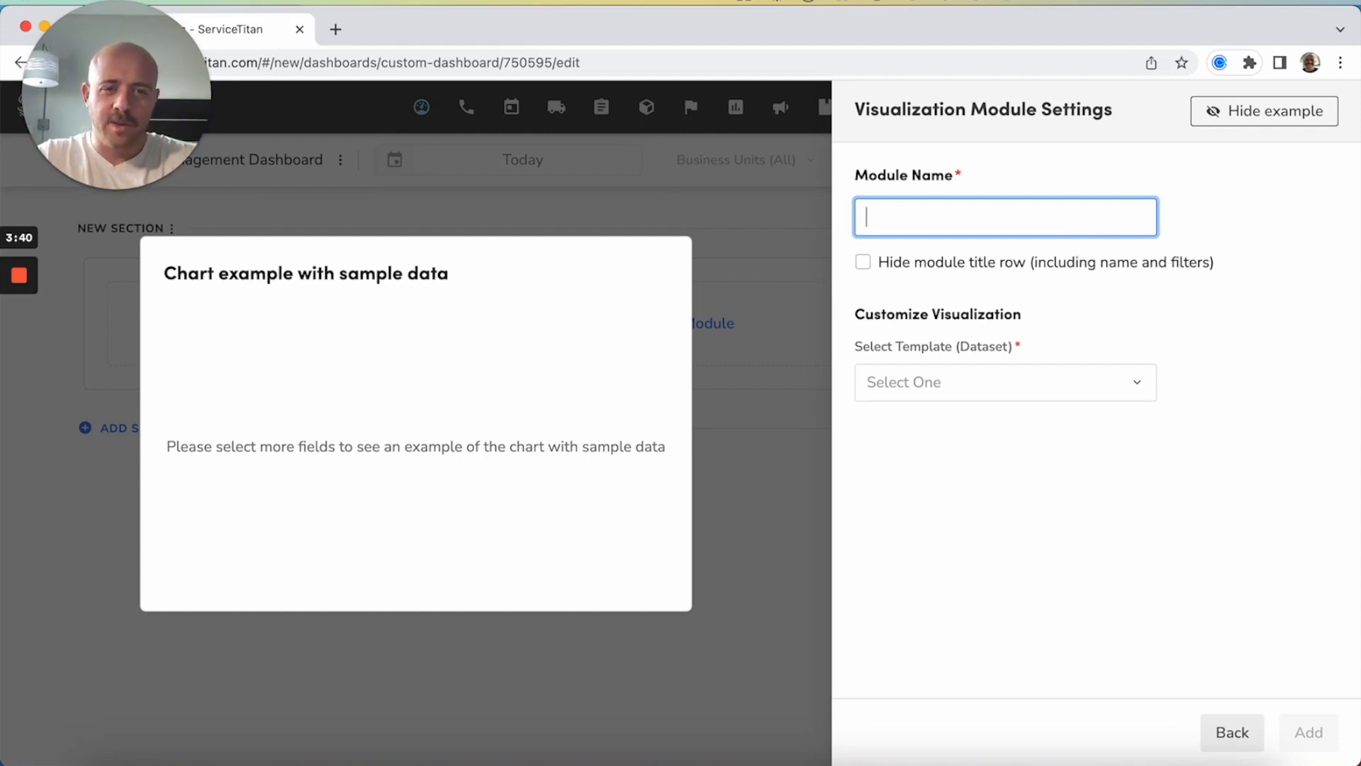
# Choose Office Performance as the visualization's dataset template and Name as its dimension KPI
pyautogui.click(959, 377)
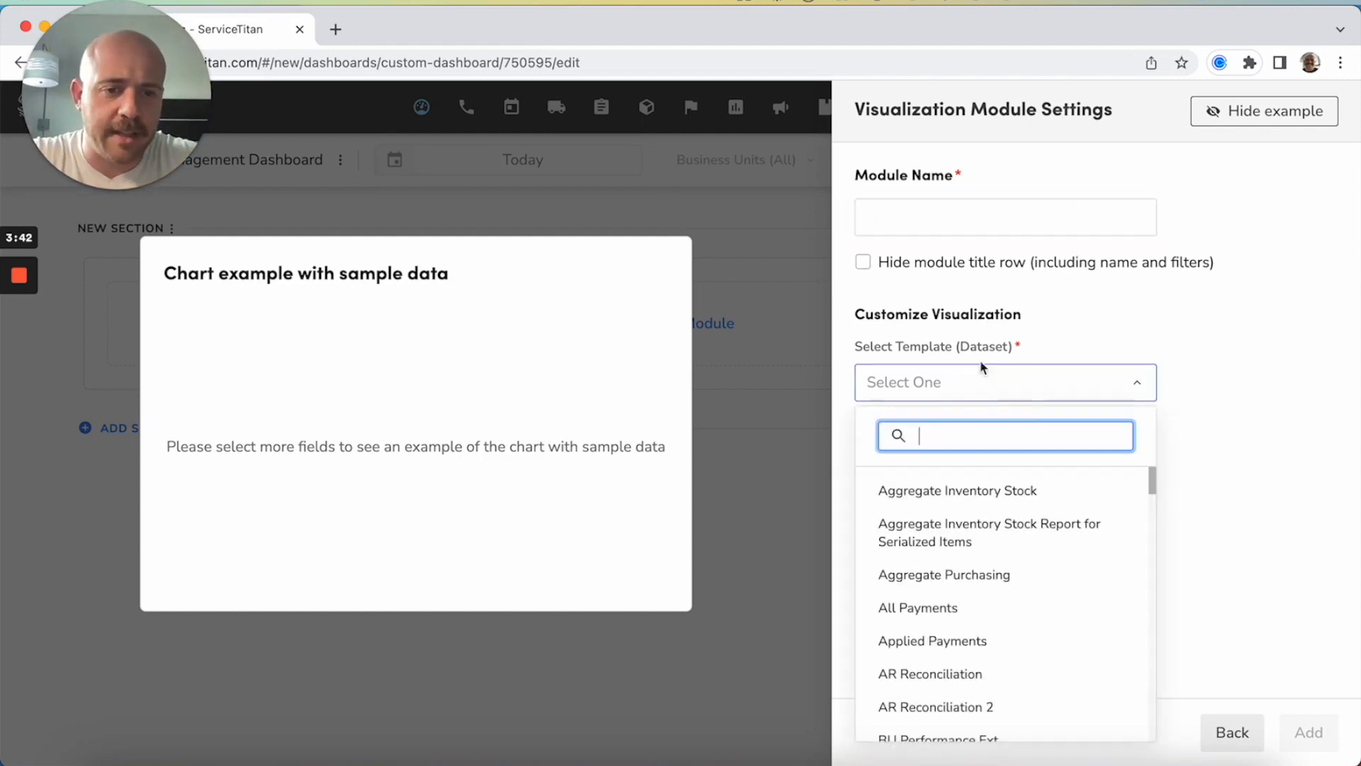
pyautogui.write('office')
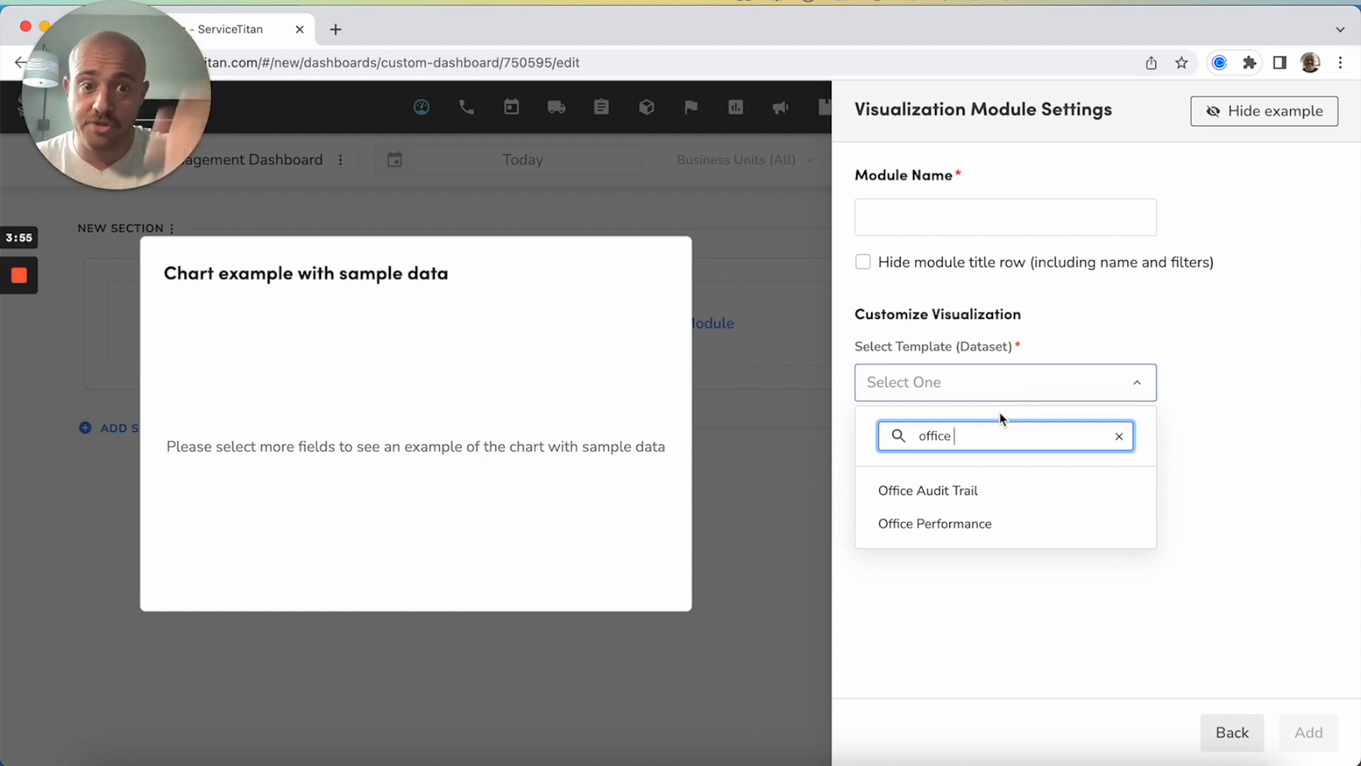
pyautogui.click(956, 531)
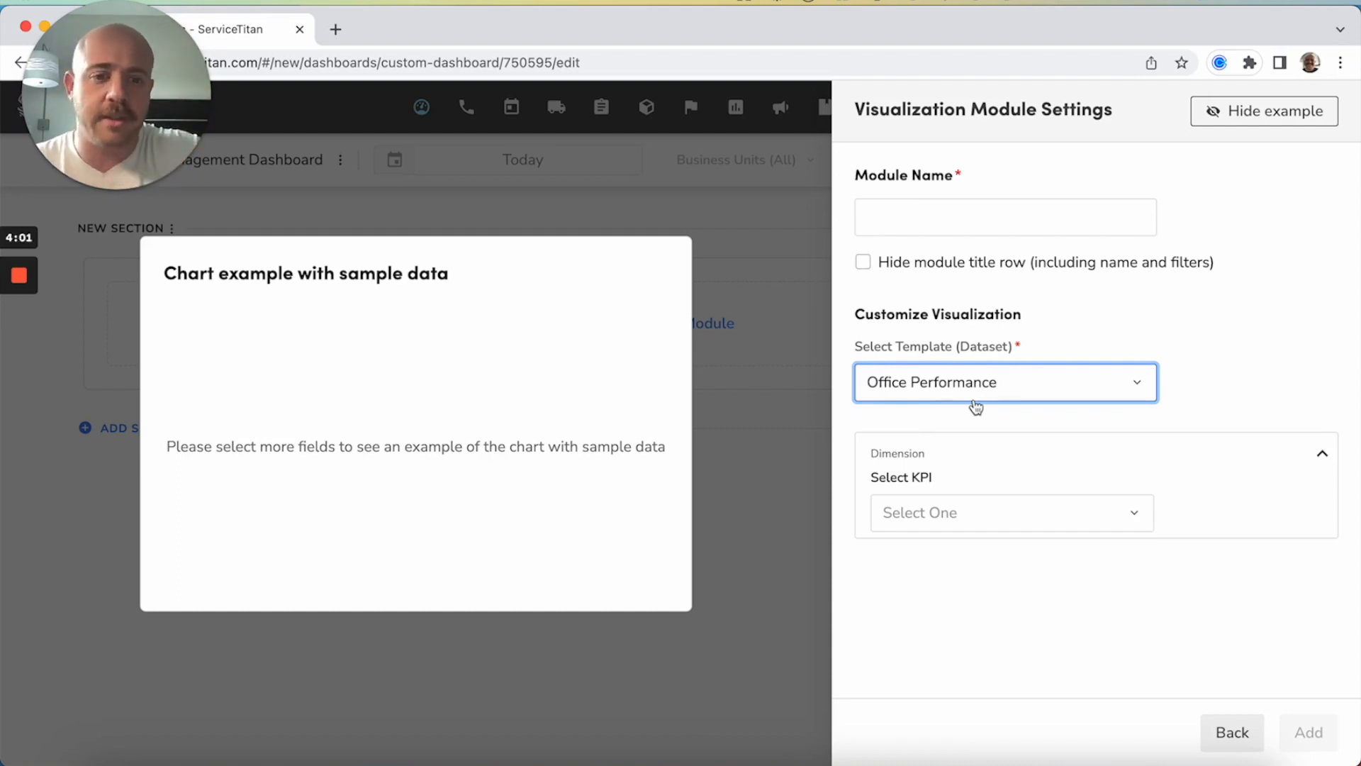
pyautogui.click(965, 517)
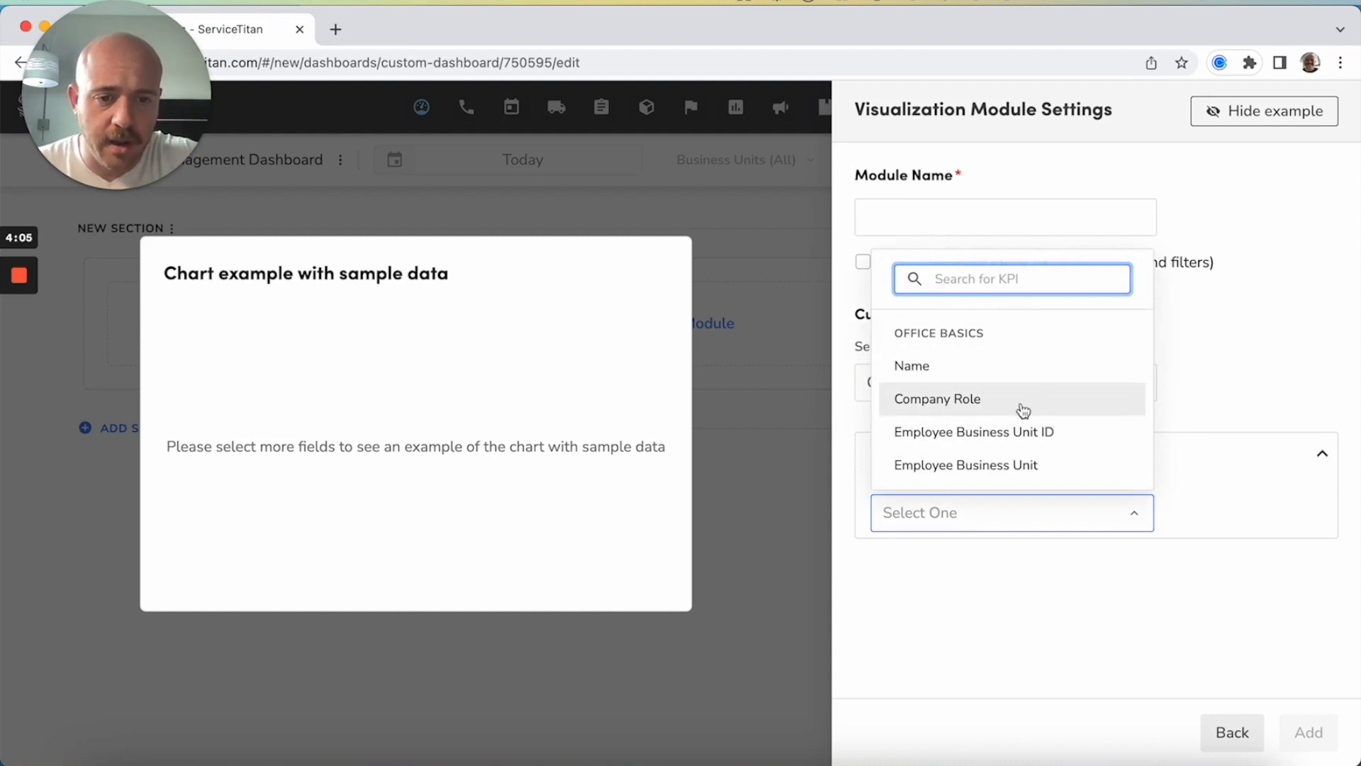
pyautogui.click(1008, 372)
# Choose Calls Taken as the donut chart's measure KPI and keep Sum as its aggregation method
pyautogui.click(1056, 646)
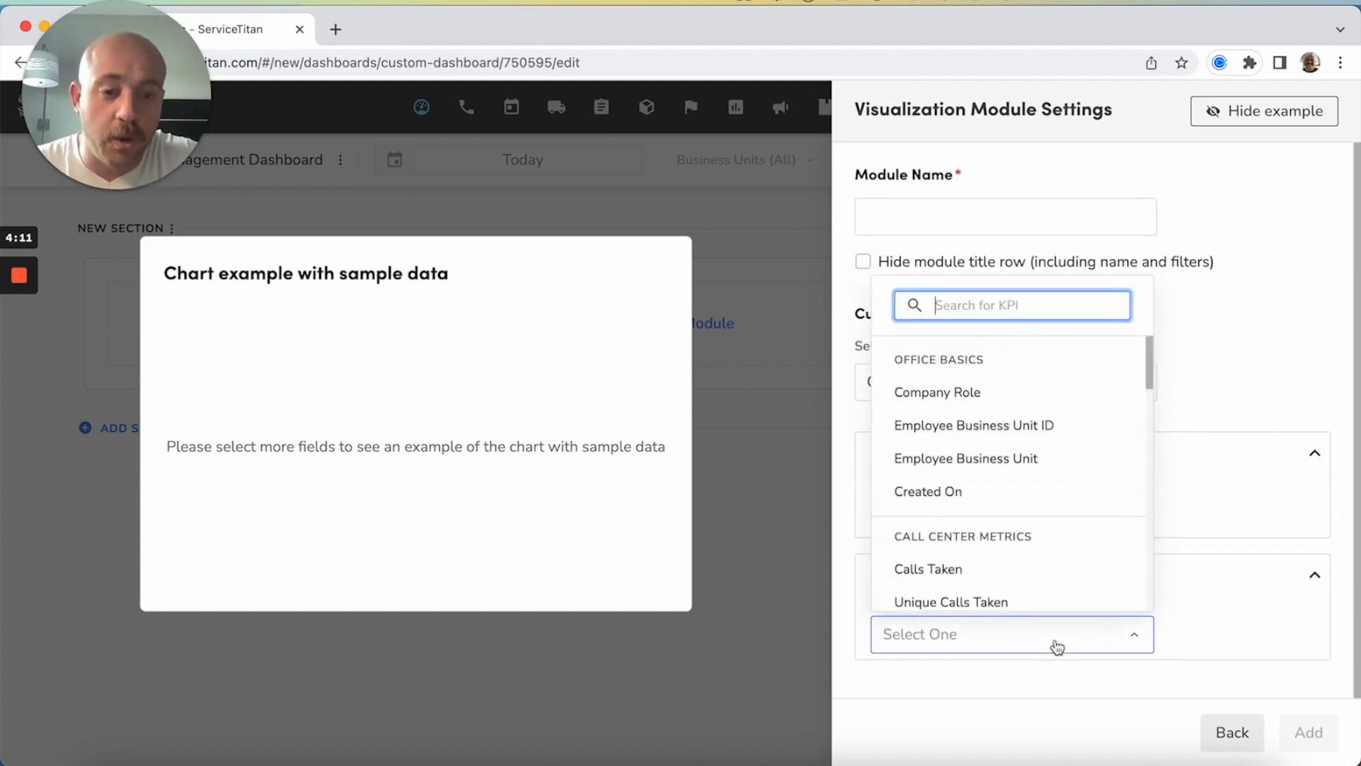
pyautogui.click(1251, 404)
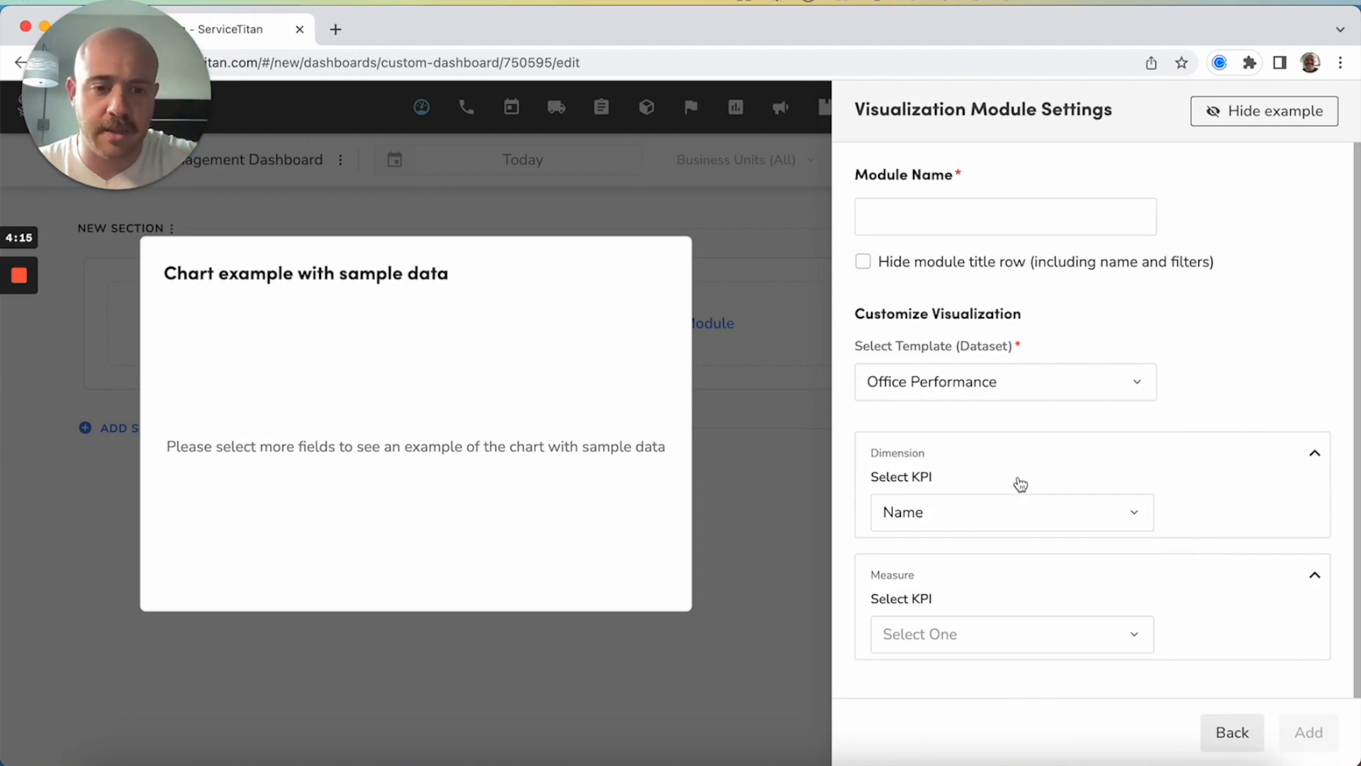
pyautogui.click(944, 635)
pyautogui.scroll(-5, 1040, 452)
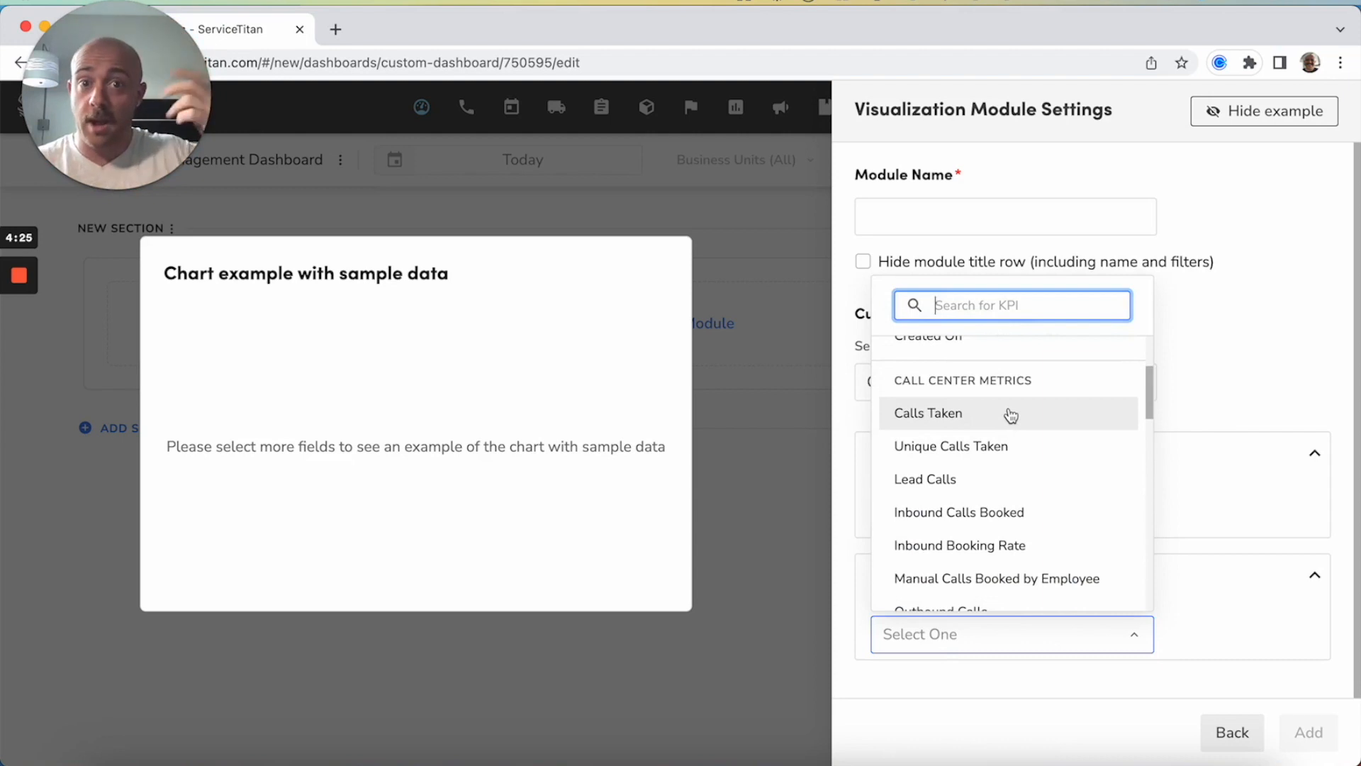
pyautogui.click(1009, 414)
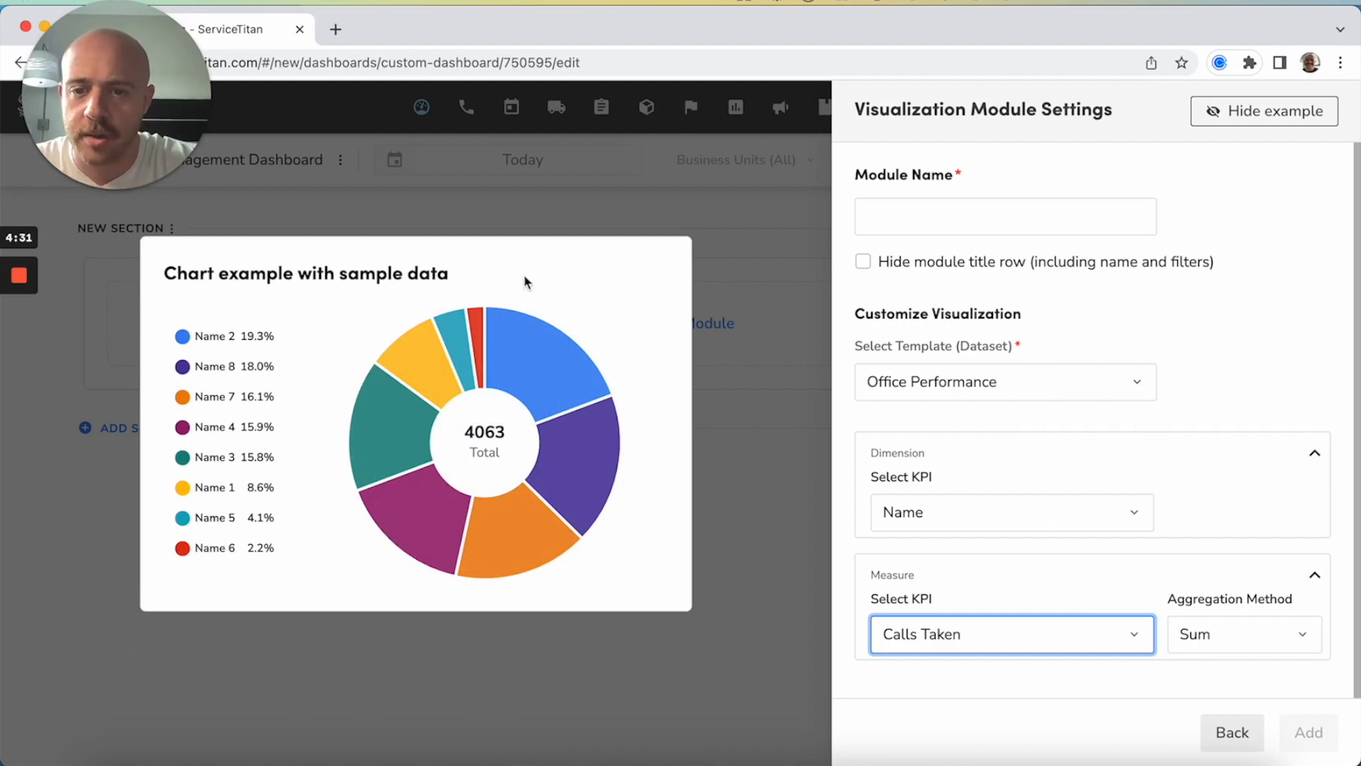
pyautogui.moveTo(495, 363)
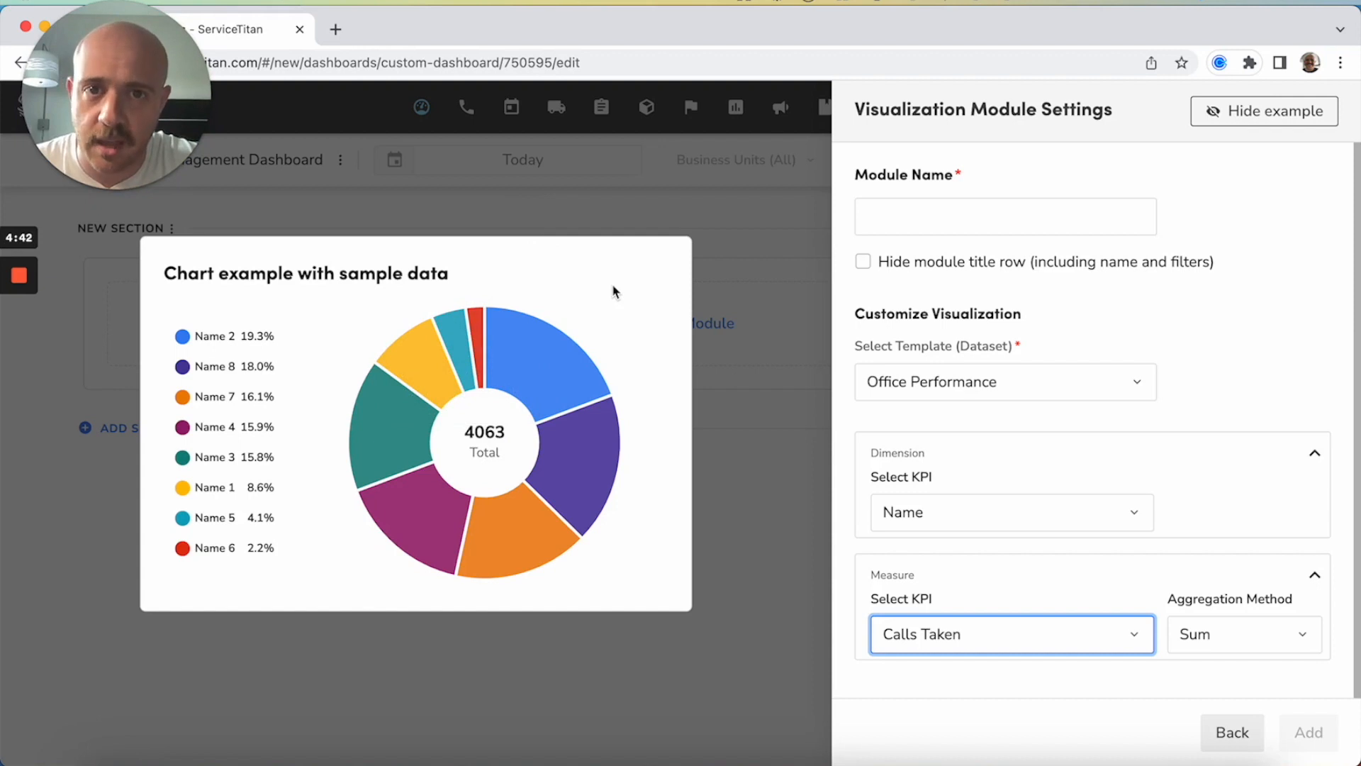
pyautogui.moveTo(473, 337)
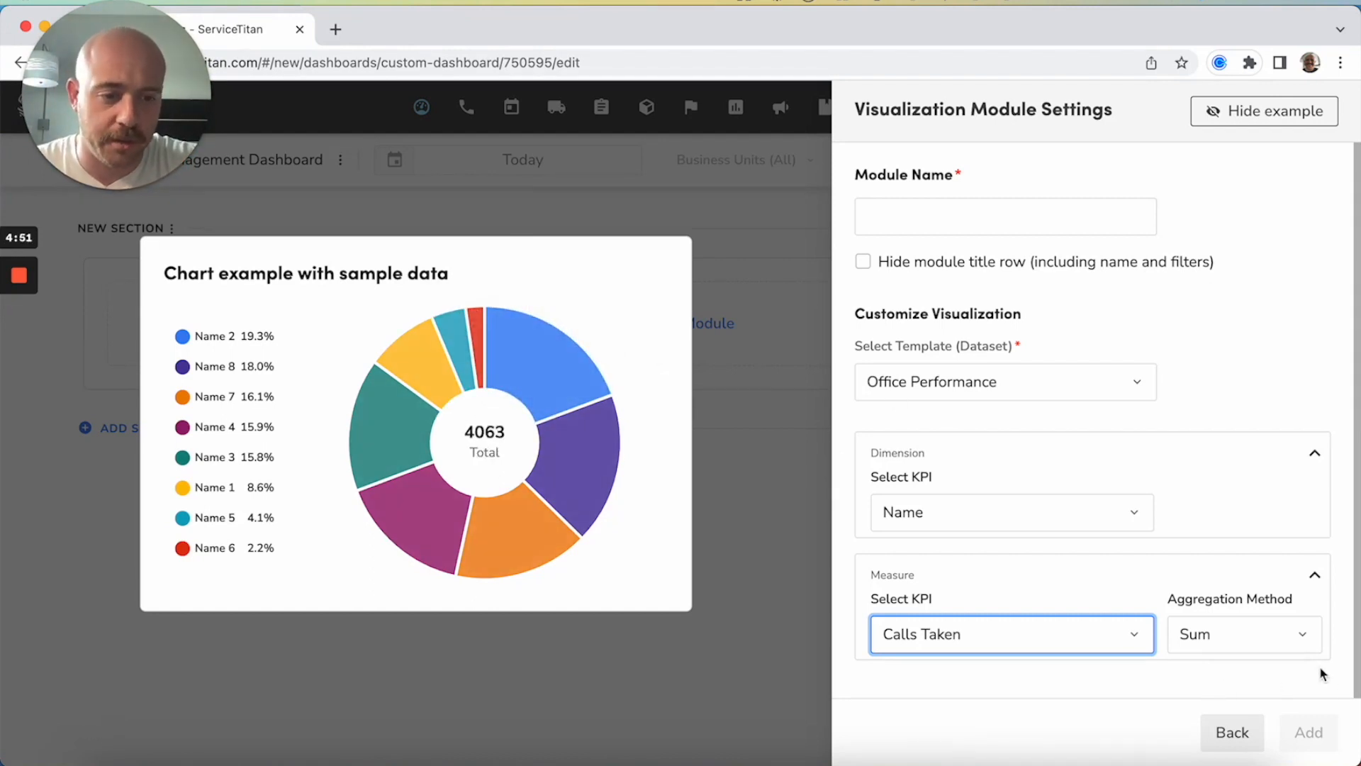
pyautogui.click(1257, 638)
pyautogui.scroll(-2, 1254, 548)
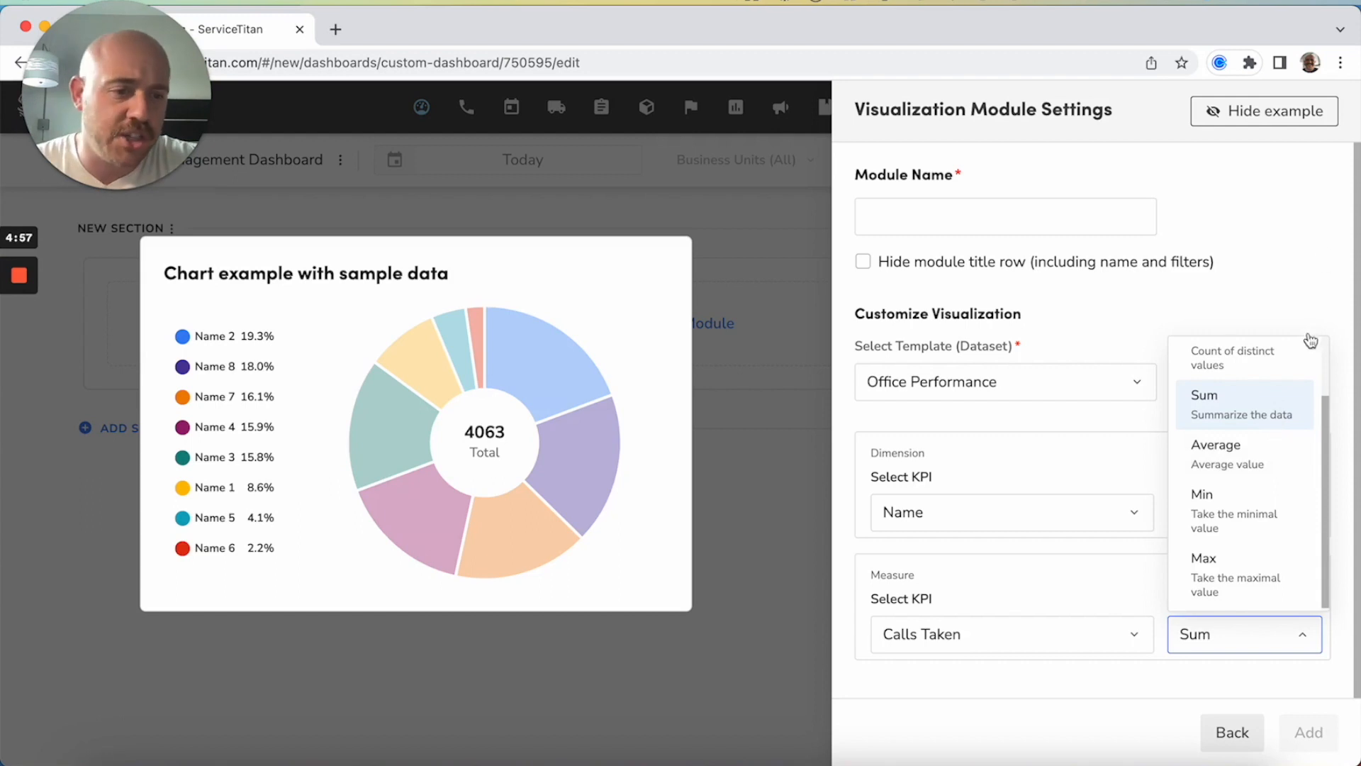
pyautogui.click(1278, 248)
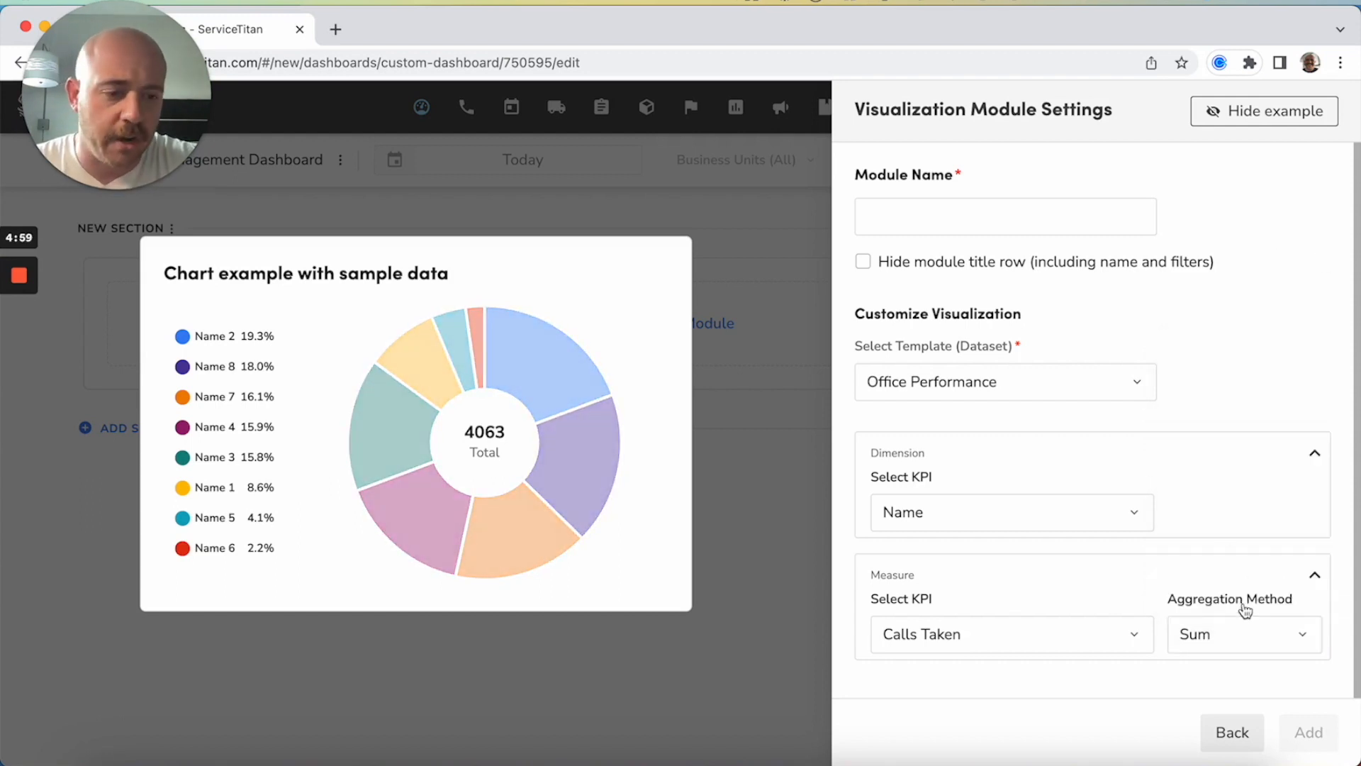
# Name the donut module "% of calls taken by CSR" and add it to the dashboard
pyautogui.click(1077, 226)
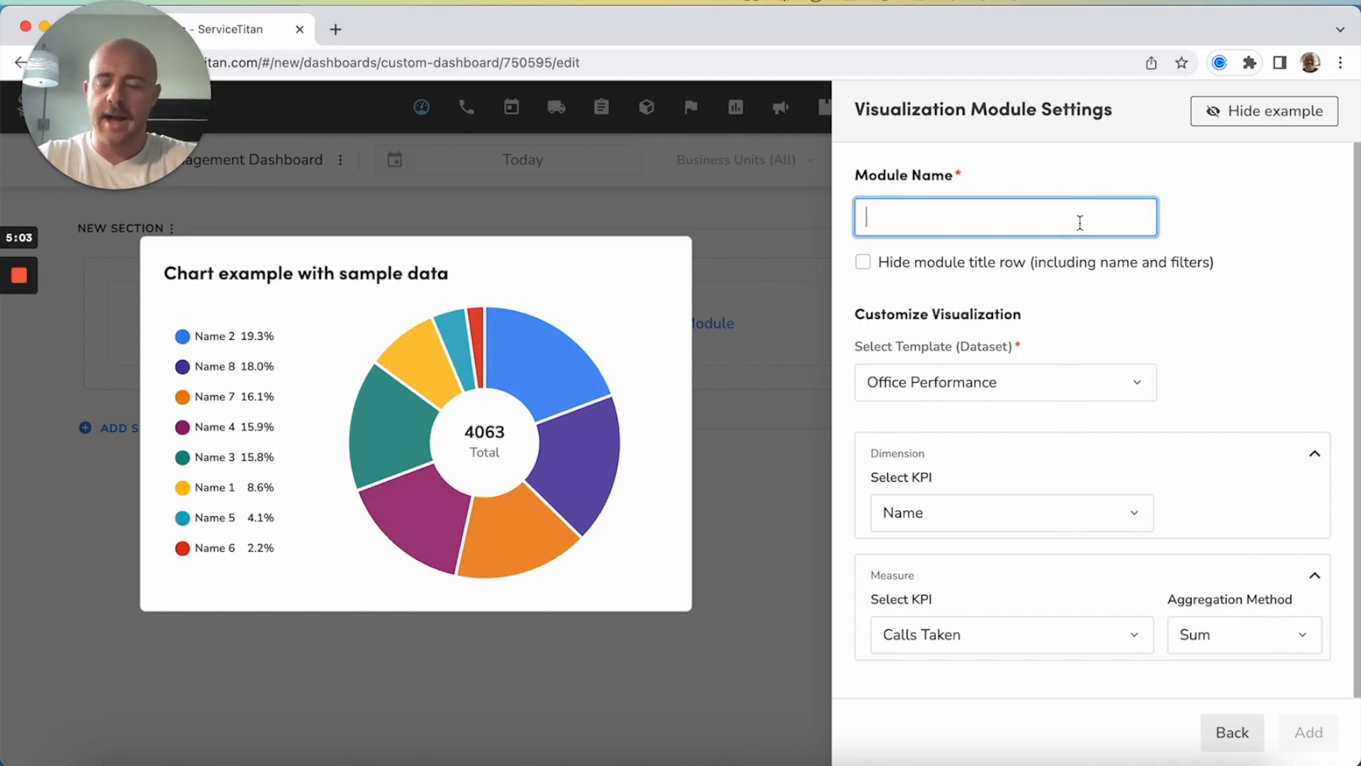
pyautogui.write('%')
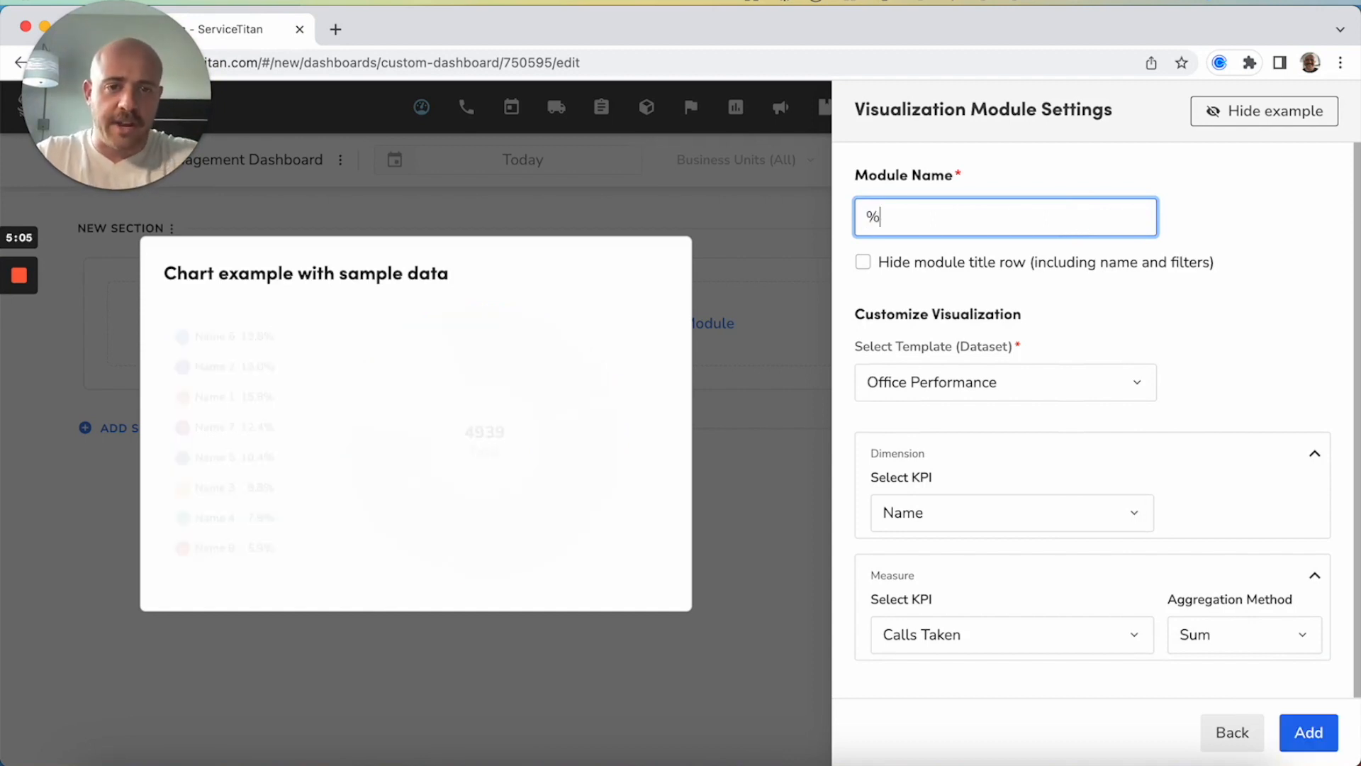
pyautogui.write(' of calls')
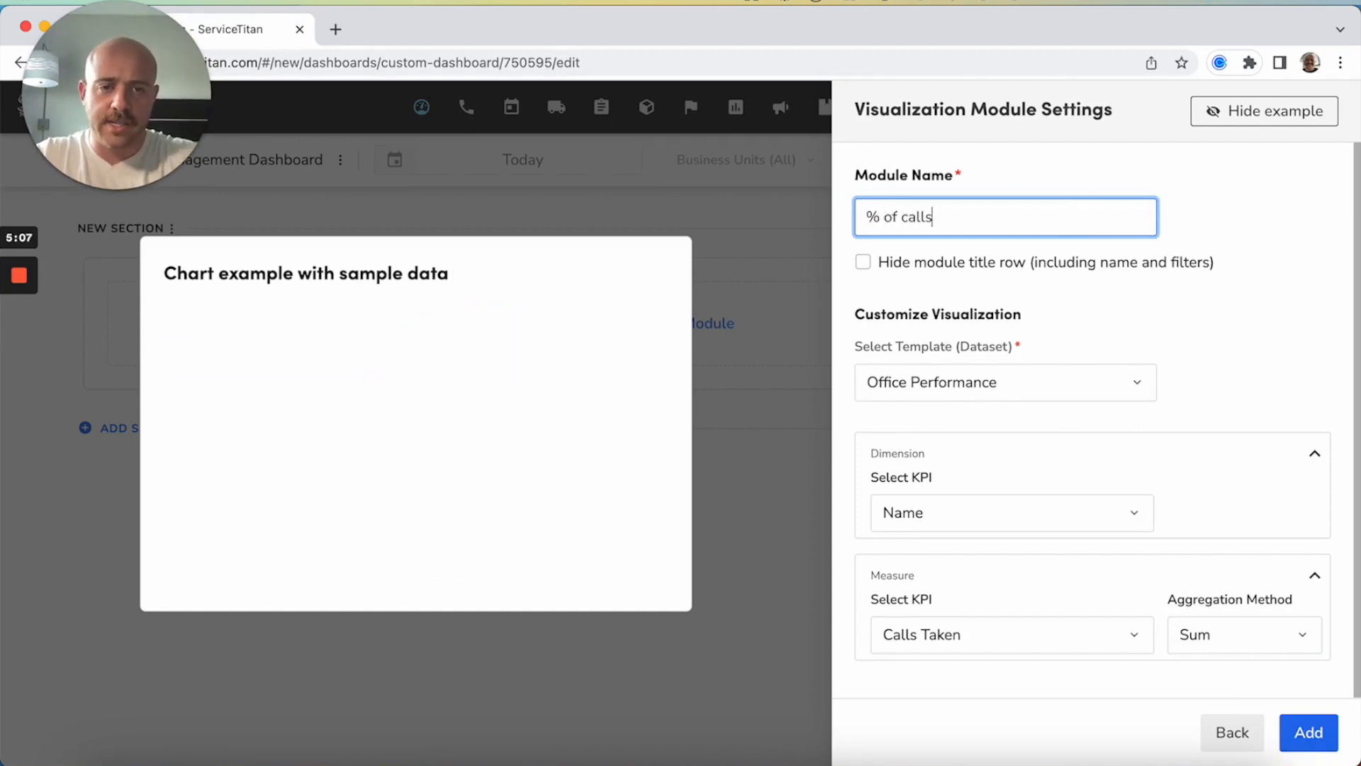
pyautogui.write(' taken by CSR')
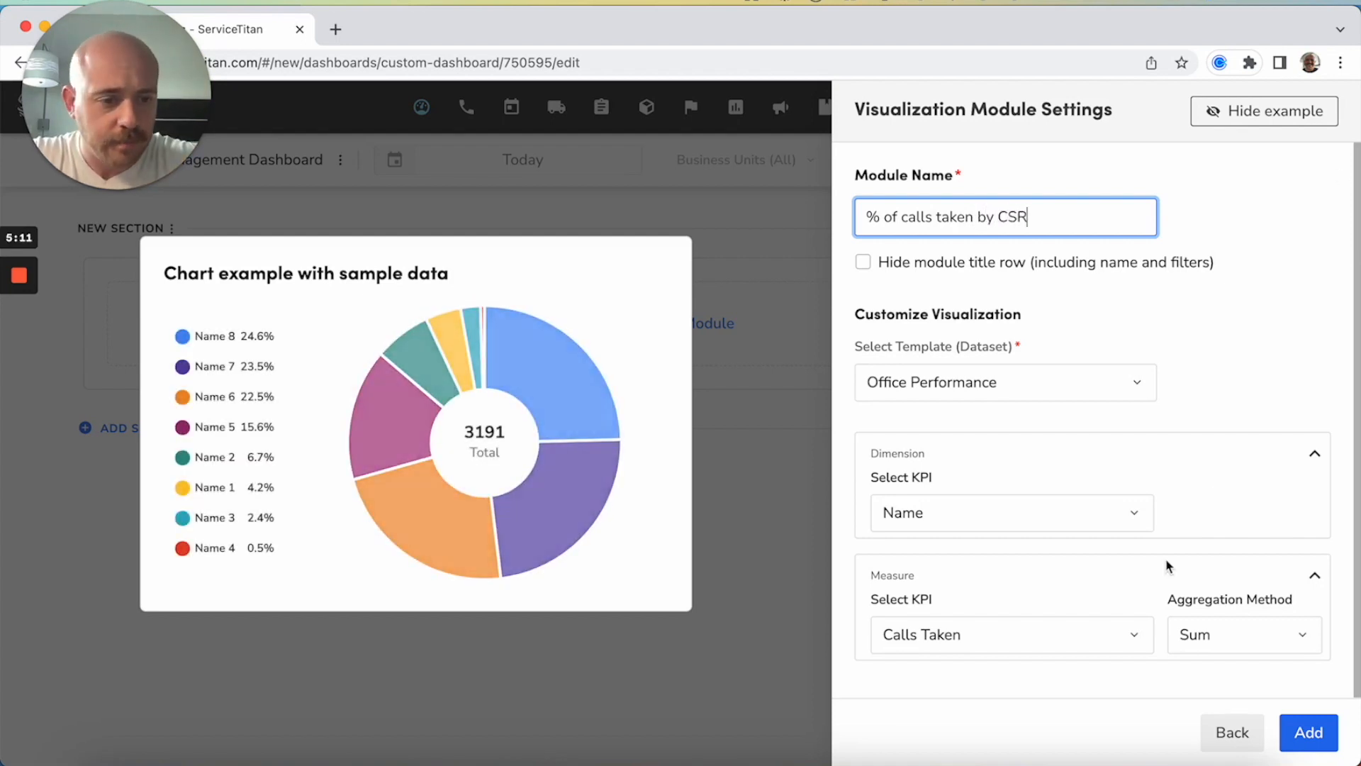
pyautogui.click(1309, 732)
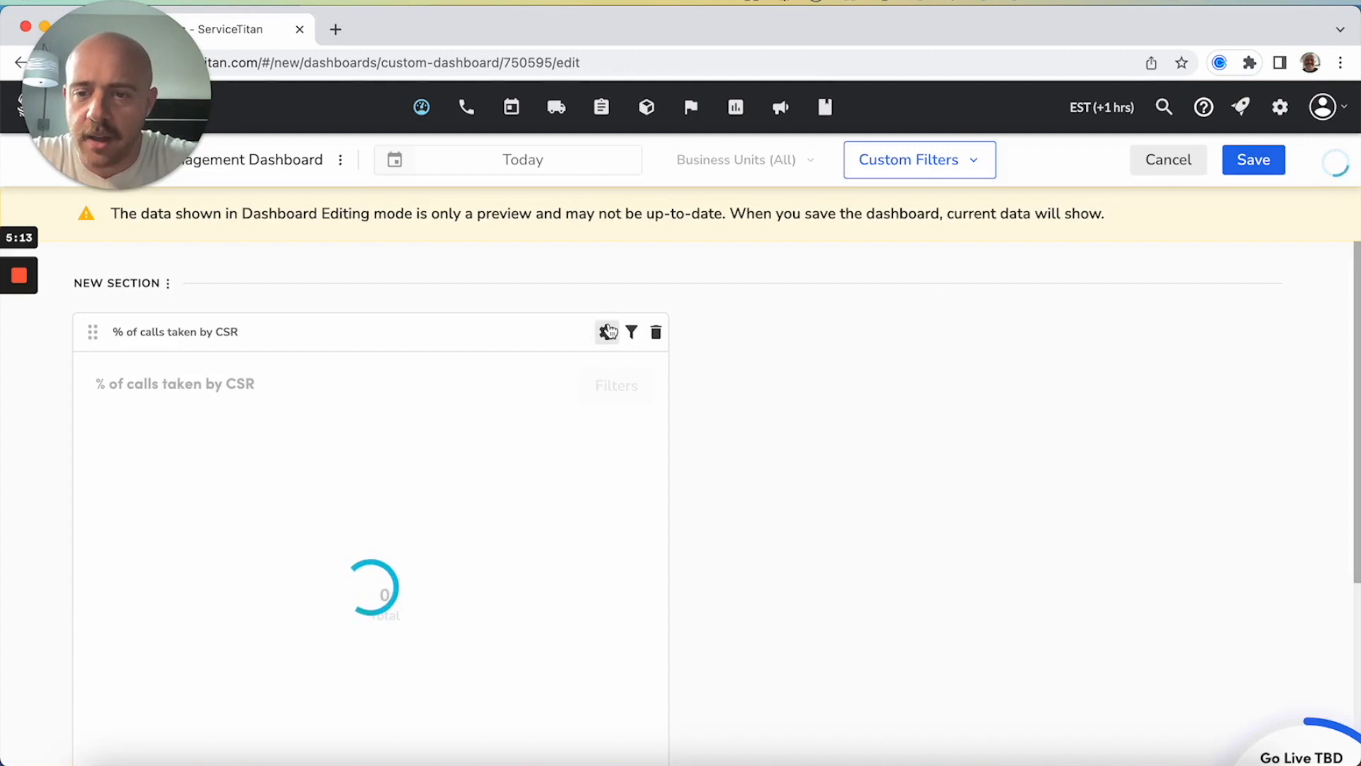
# Start another Visualization module in the same section using the Simple bar chart, and proceed to its settings
pyautogui.scroll(-1, 608, 331)
pyautogui.scroll(-1, 349, 526)
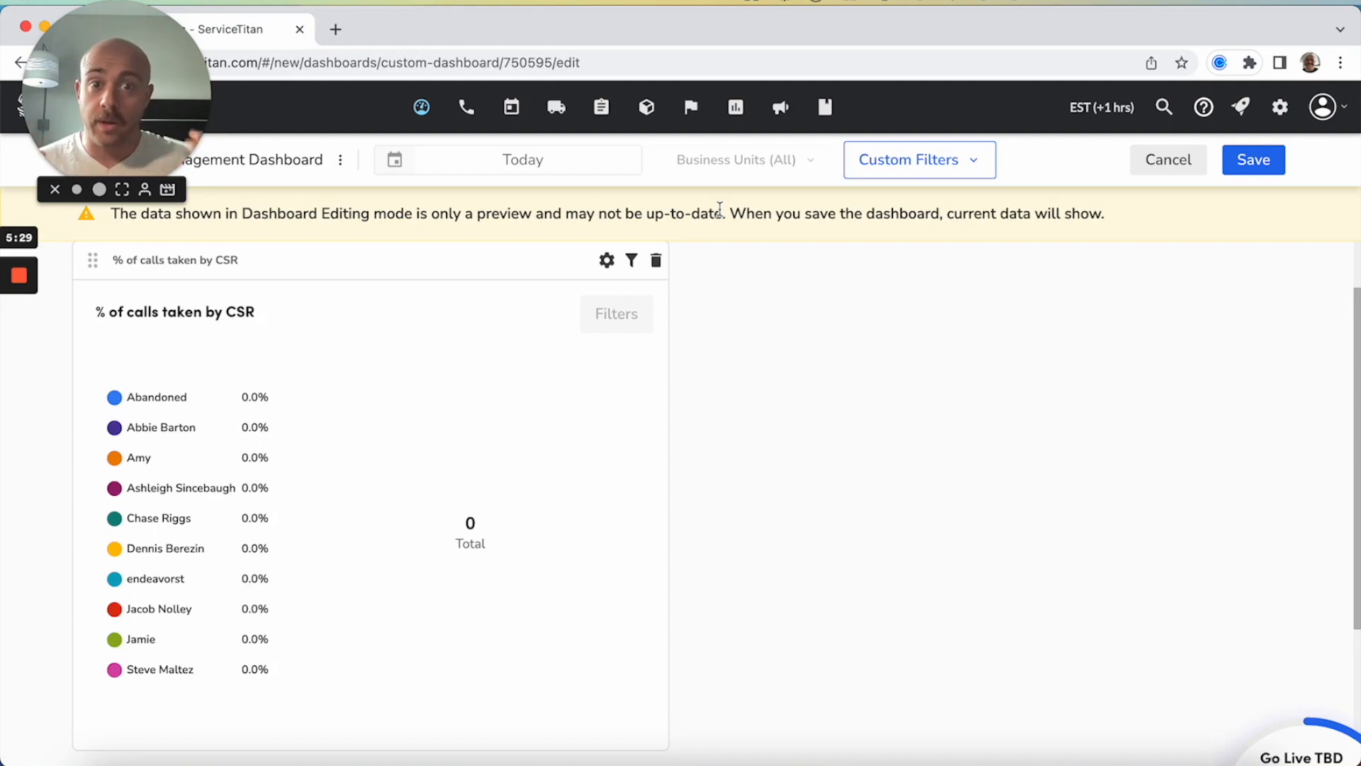
pyautogui.scroll(1, 847, 464)
pyautogui.scroll(-4, 849, 465)
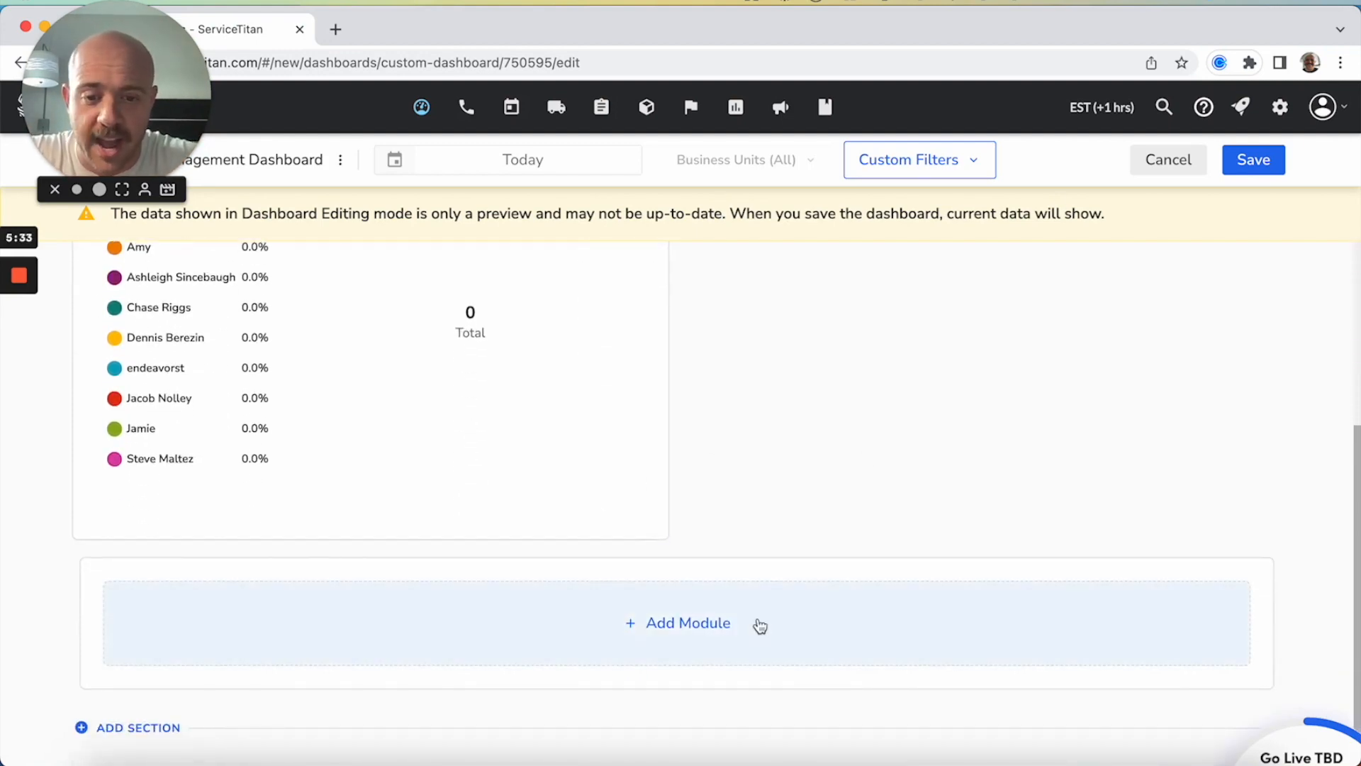
pyautogui.click(757, 620)
pyautogui.click(962, 222)
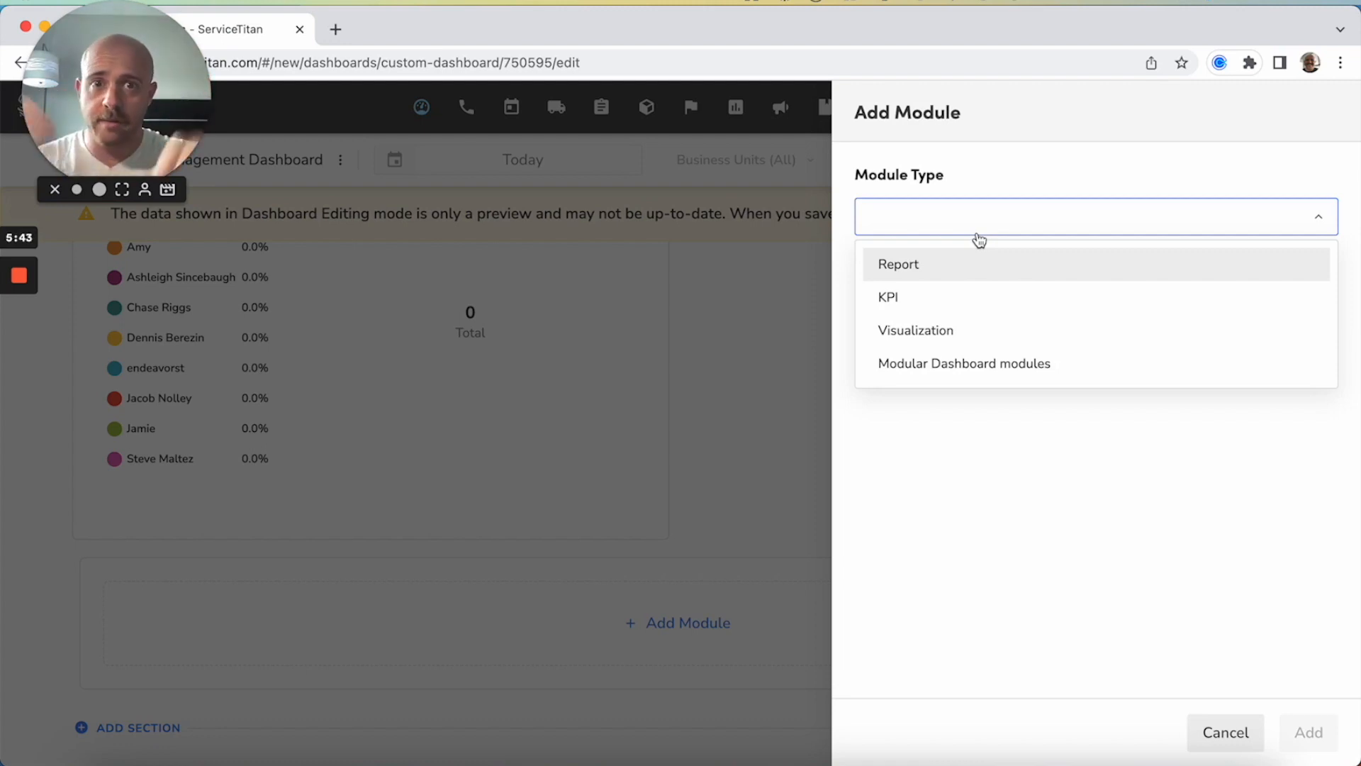
pyautogui.click(954, 328)
pyautogui.scroll(-1, 1040, 277)
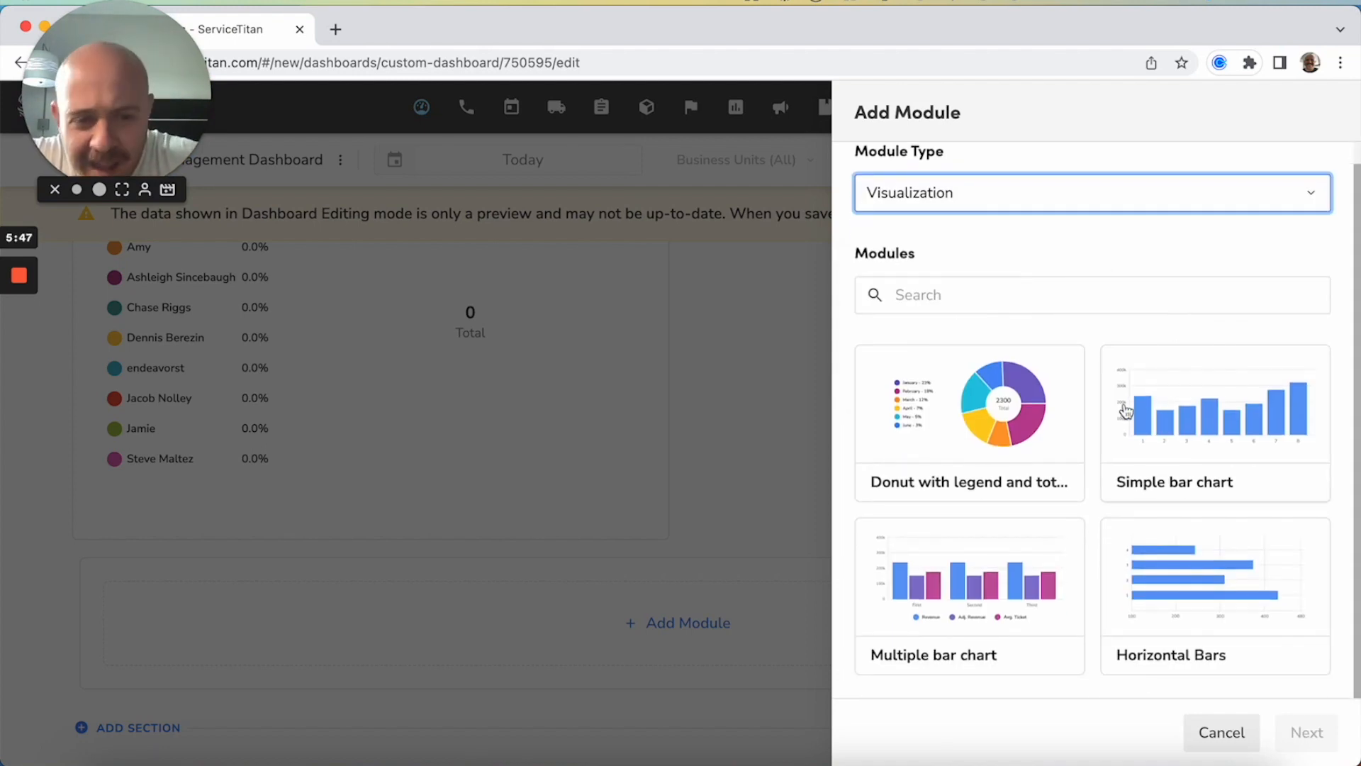
pyautogui.click(1177, 410)
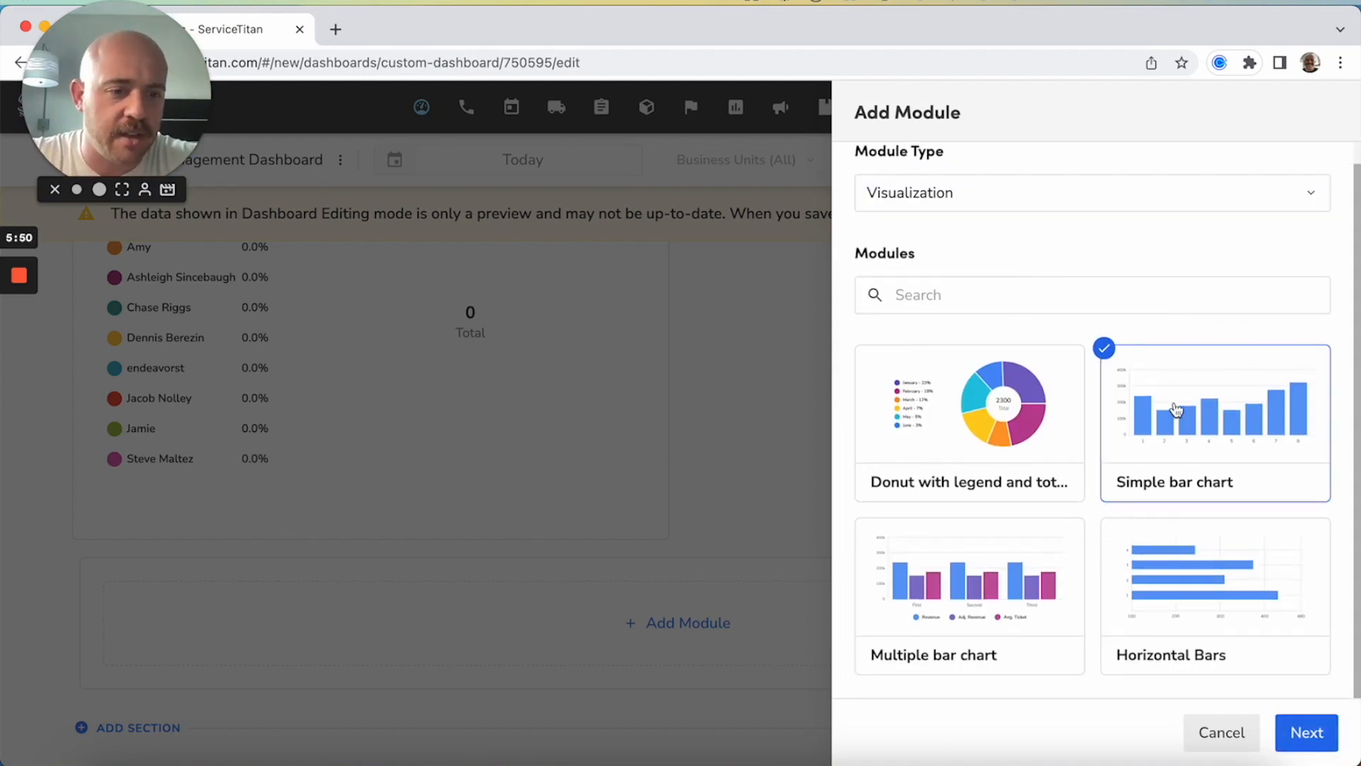
pyautogui.click(1308, 730)
# Rename the bar chart module as "Call Booking % Per CSR"
pyautogui.tripleClick(1025, 214)
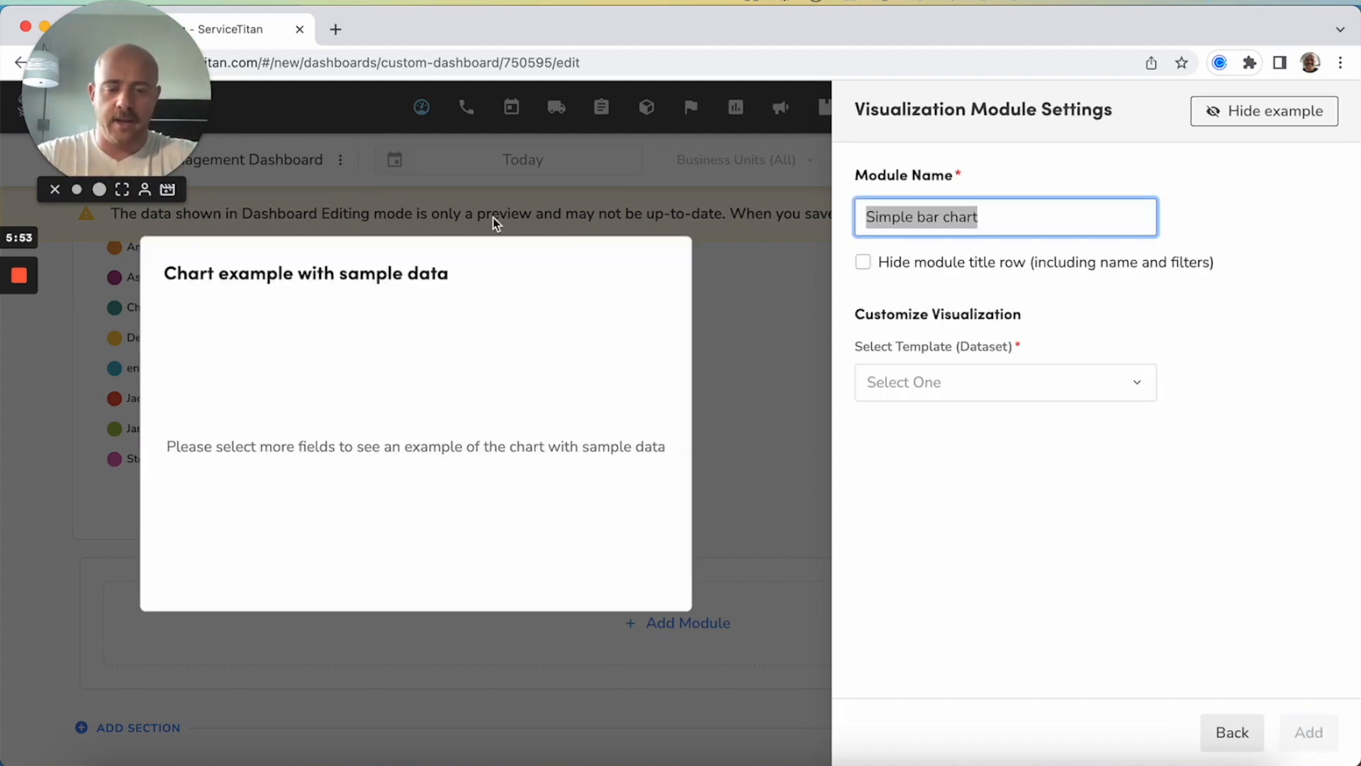
pyautogui.write('Call Book')
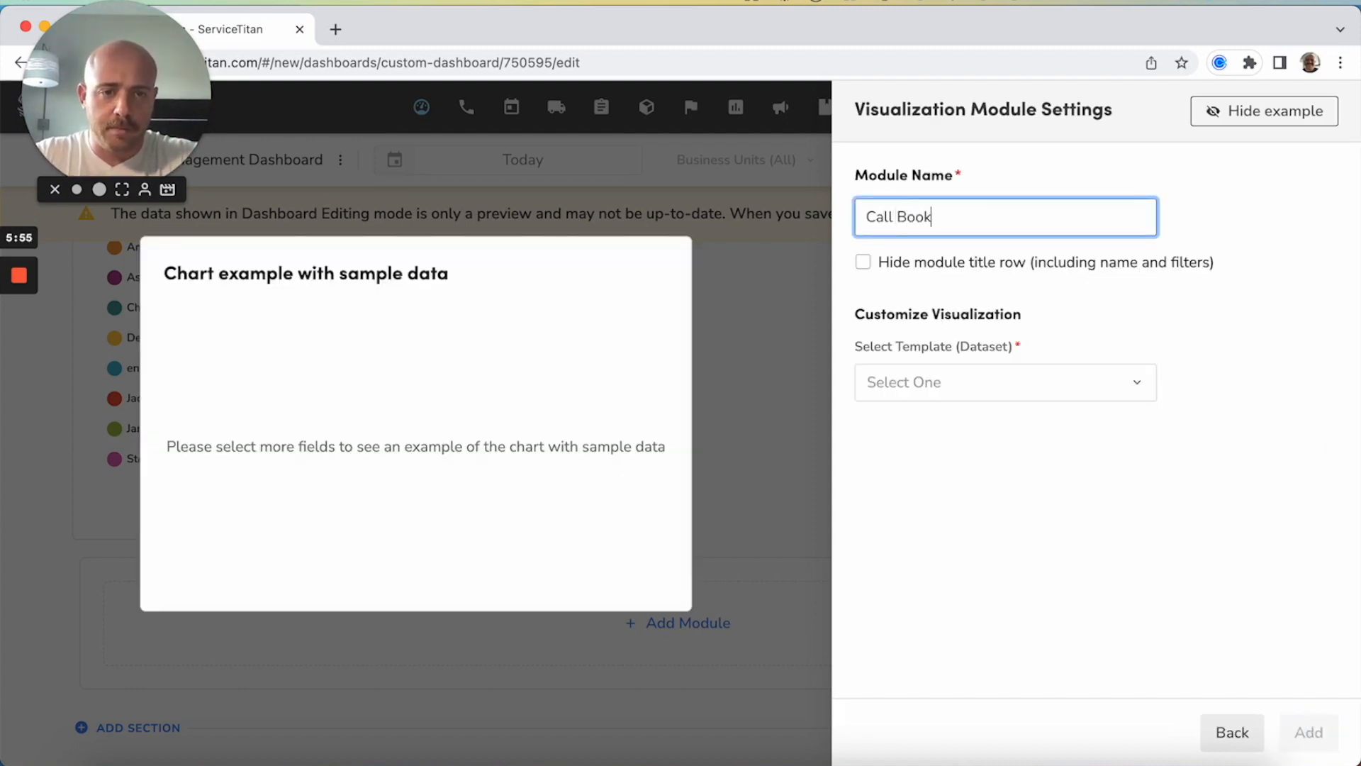
pyautogui.write('ing & % Per CSM')
pyautogui.press('BackSpace')
pyautogui.write('R')
# Choose Office Performance as the bar chart's dataset template and Name as its X axis KPI
pyautogui.click(1023, 401)
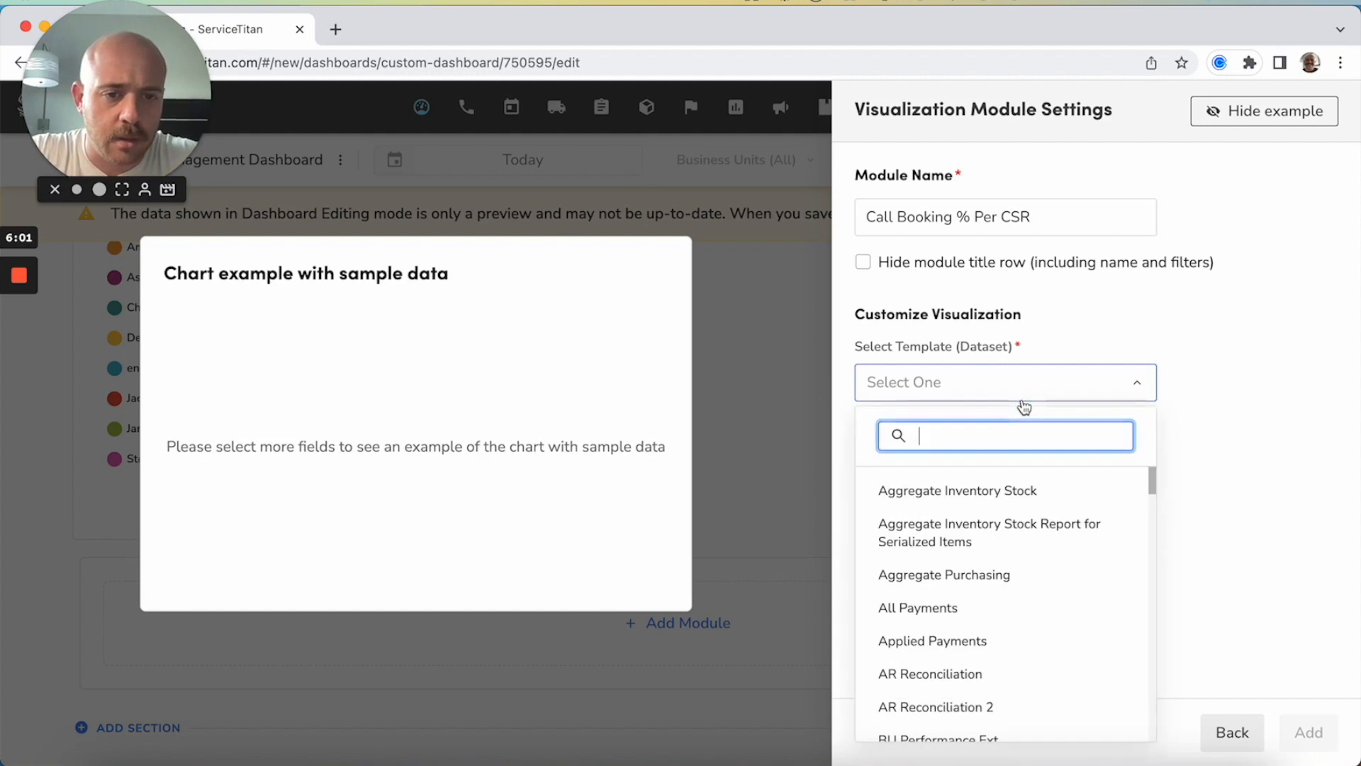
pyautogui.write('office')
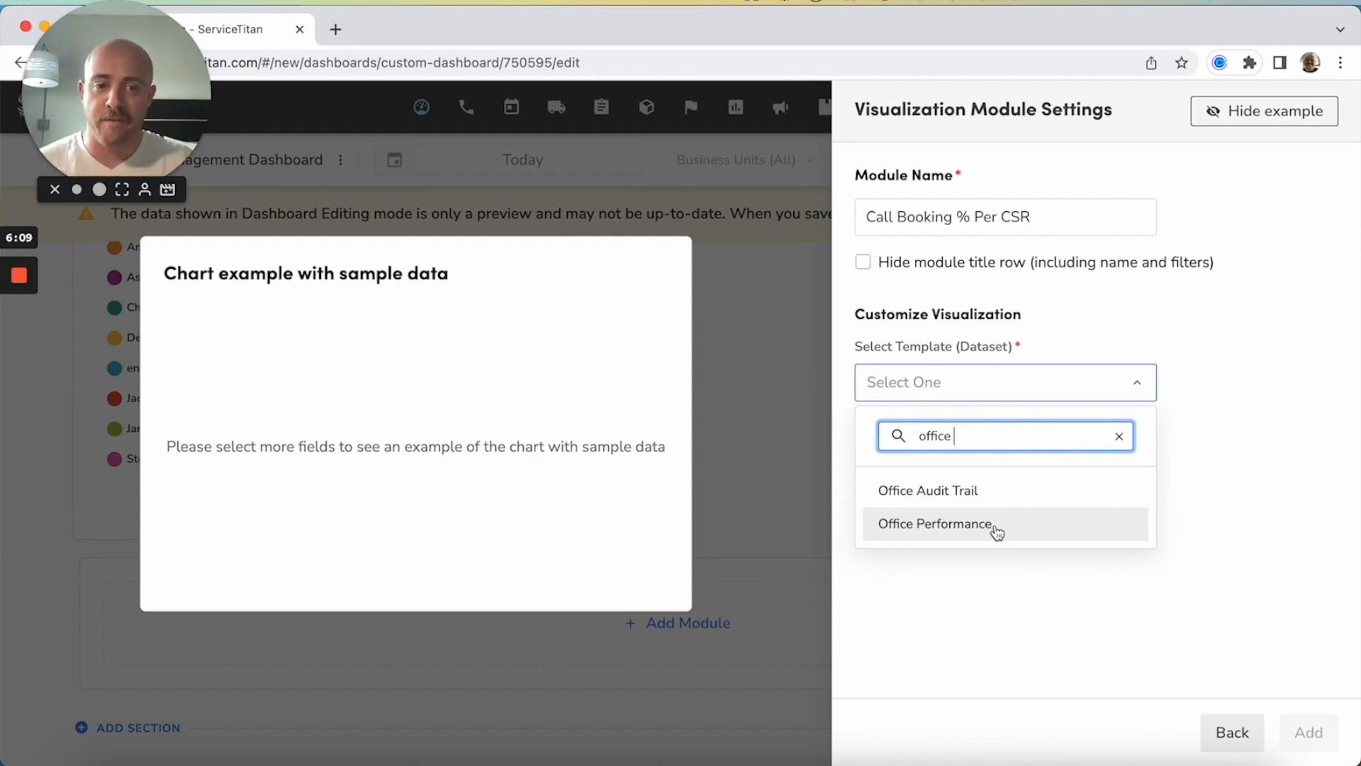
pyautogui.click(997, 533)
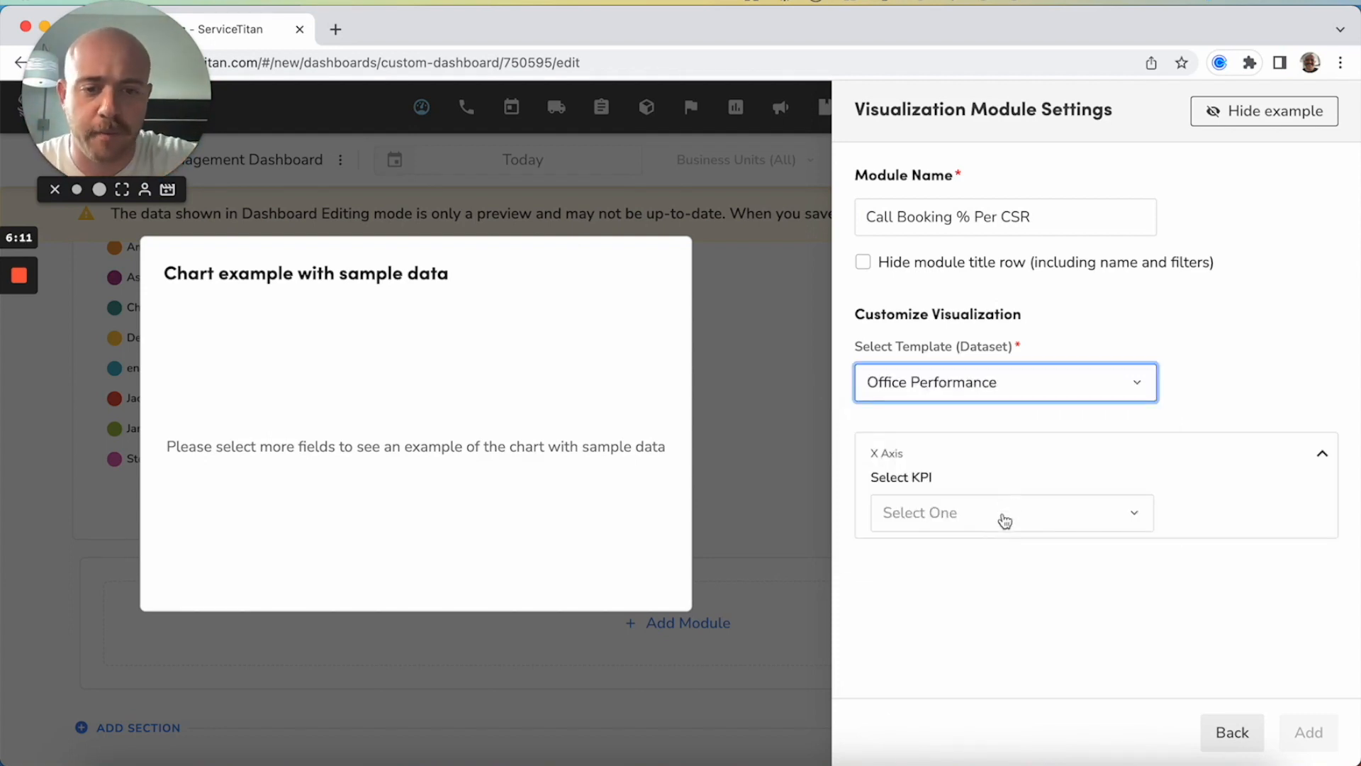
pyautogui.click(1005, 522)
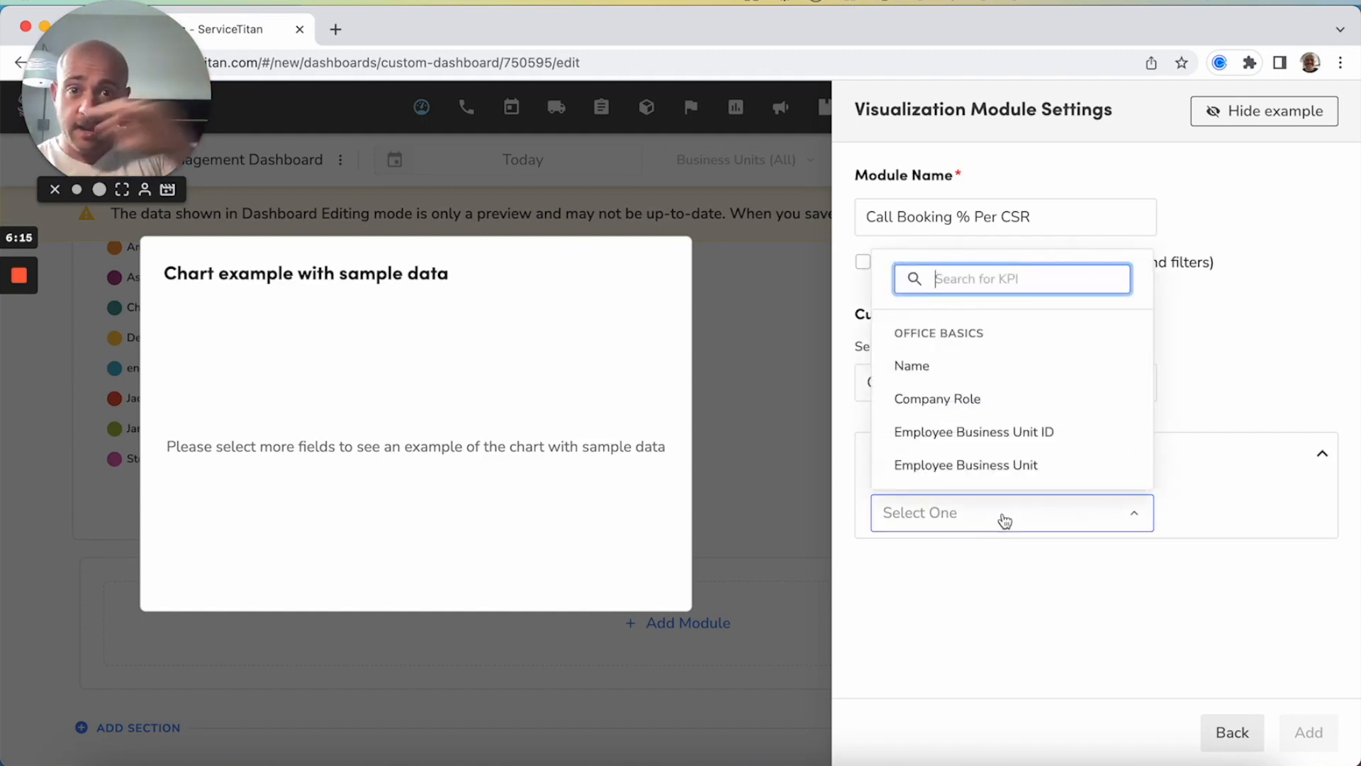
pyautogui.click(1029, 376)
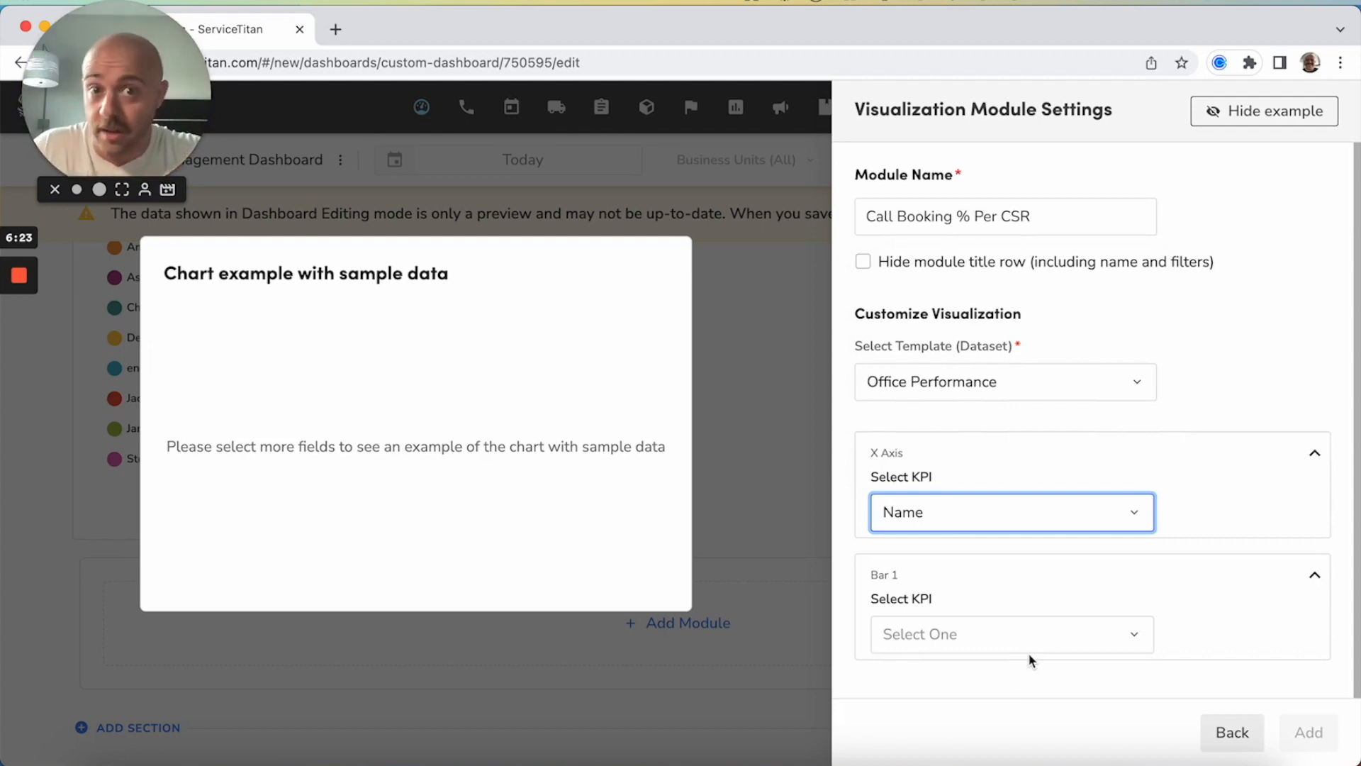
# Choose Inbound Booking Rate as the Bar 1 KPI and add the bar chart module to the dashboard
pyautogui.click(981, 642)
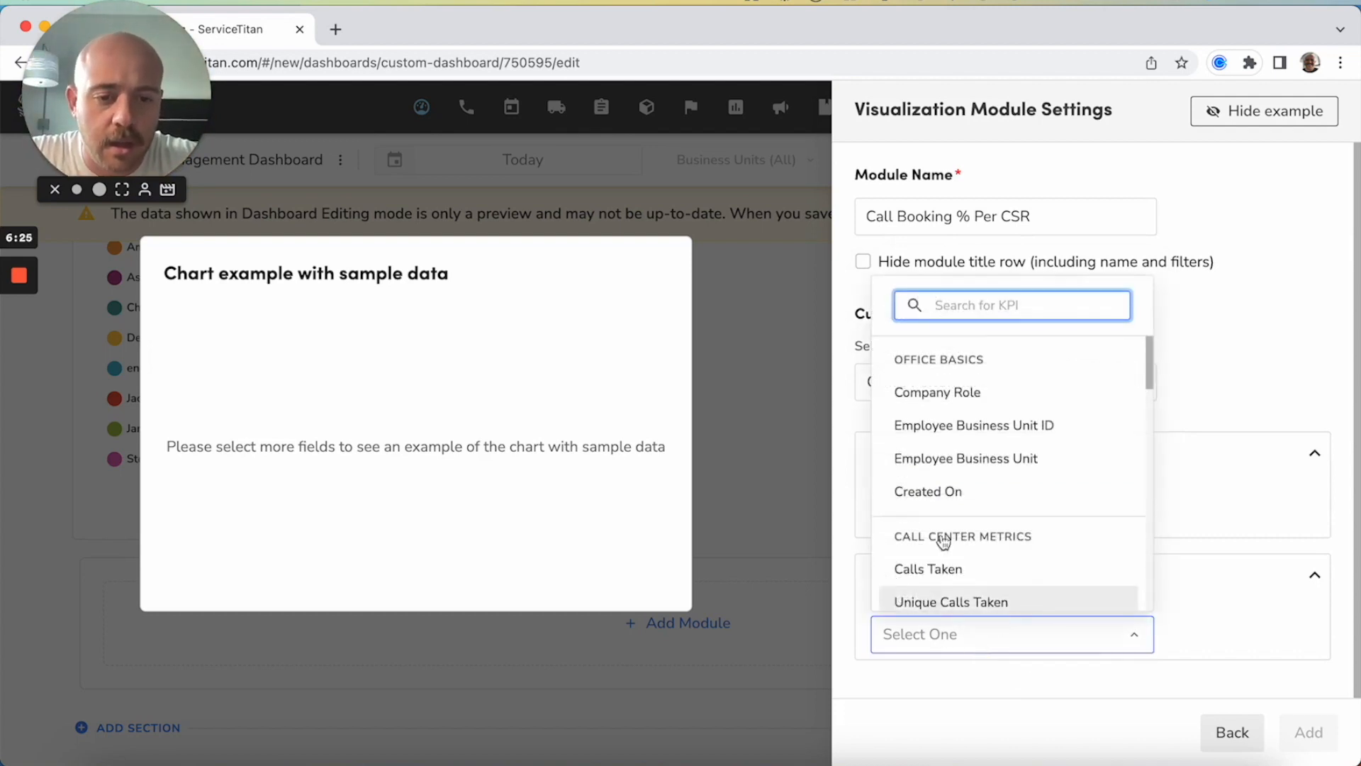
pyautogui.scroll(-5, 1007, 424)
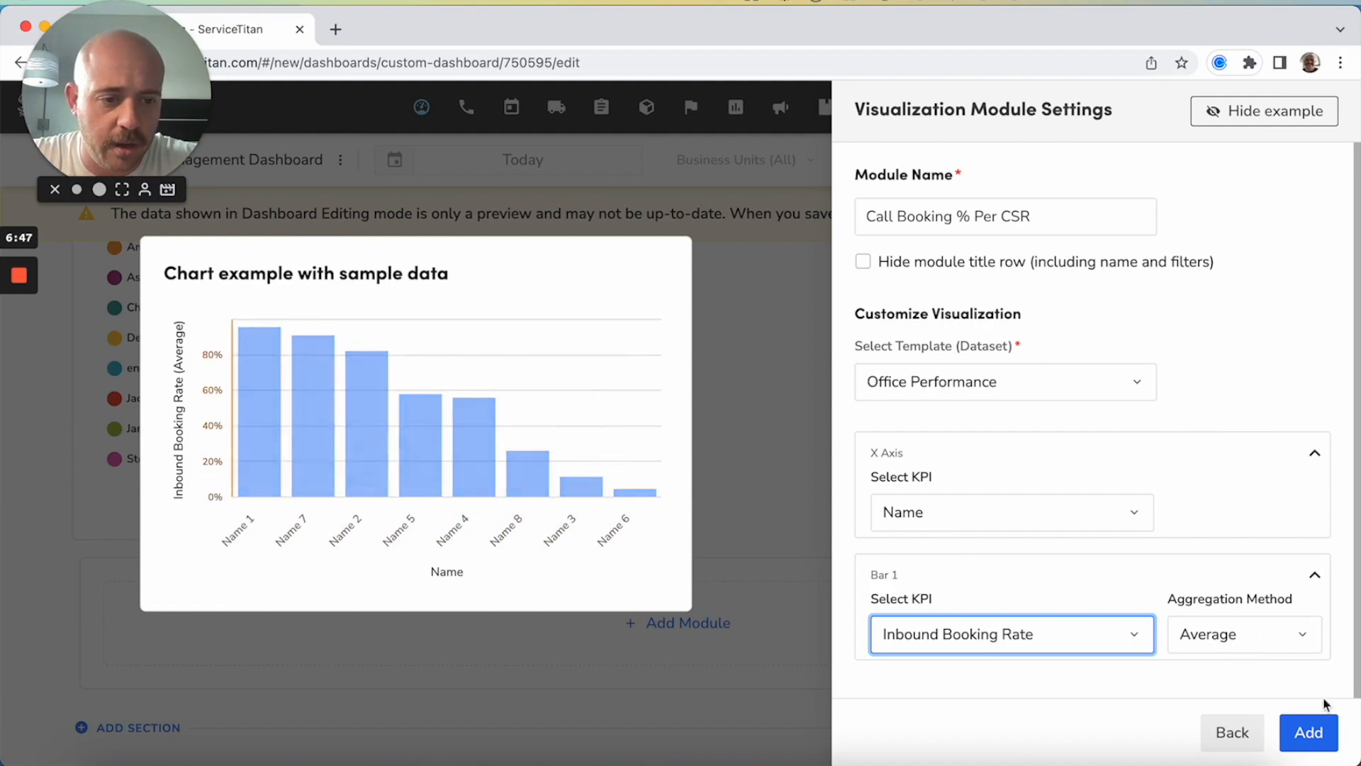
pyautogui.click(1319, 737)
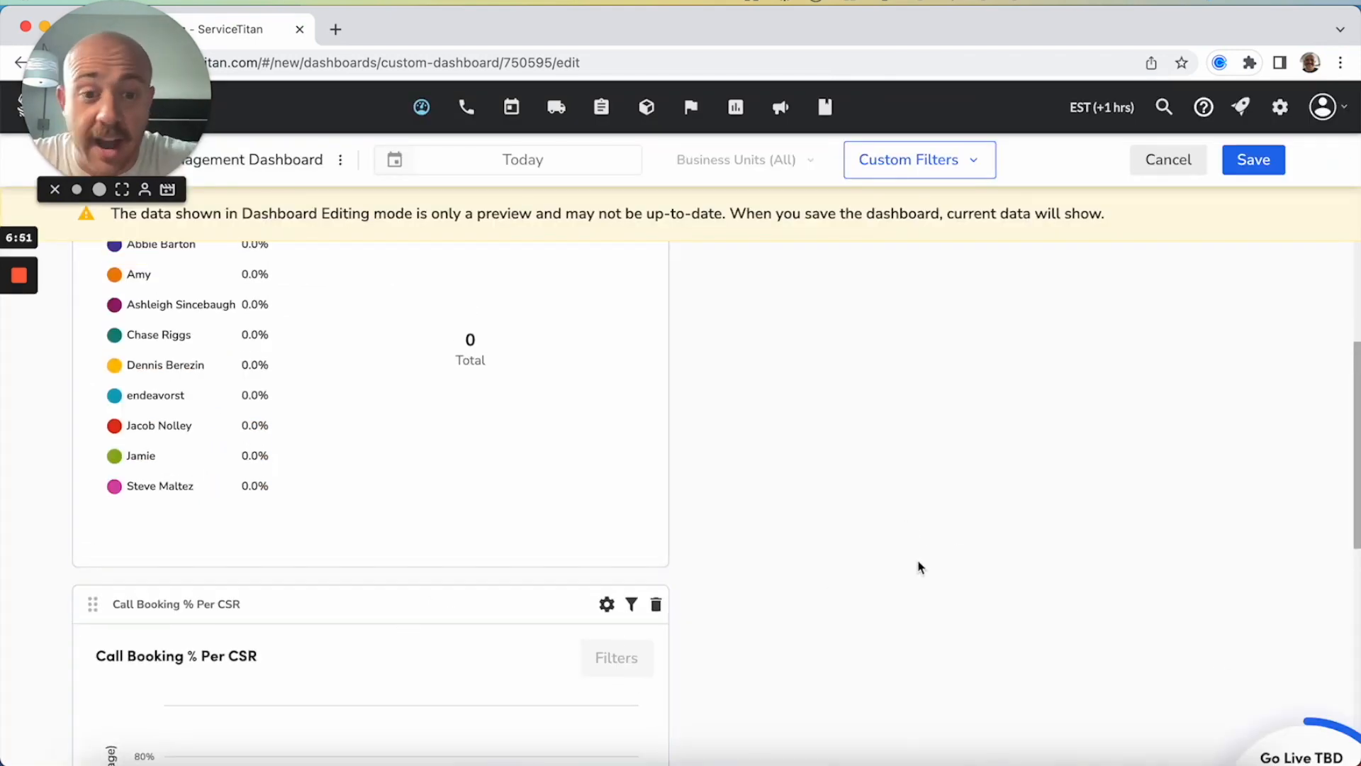
# Arrange the two modules side by side in one row, with Call Booking % Per CSR placed before % of calls taken by CSR
pyautogui.moveTo(96, 603); pyautogui.dragTo(685, 425)
pyautogui.scroll(3, 685, 426)
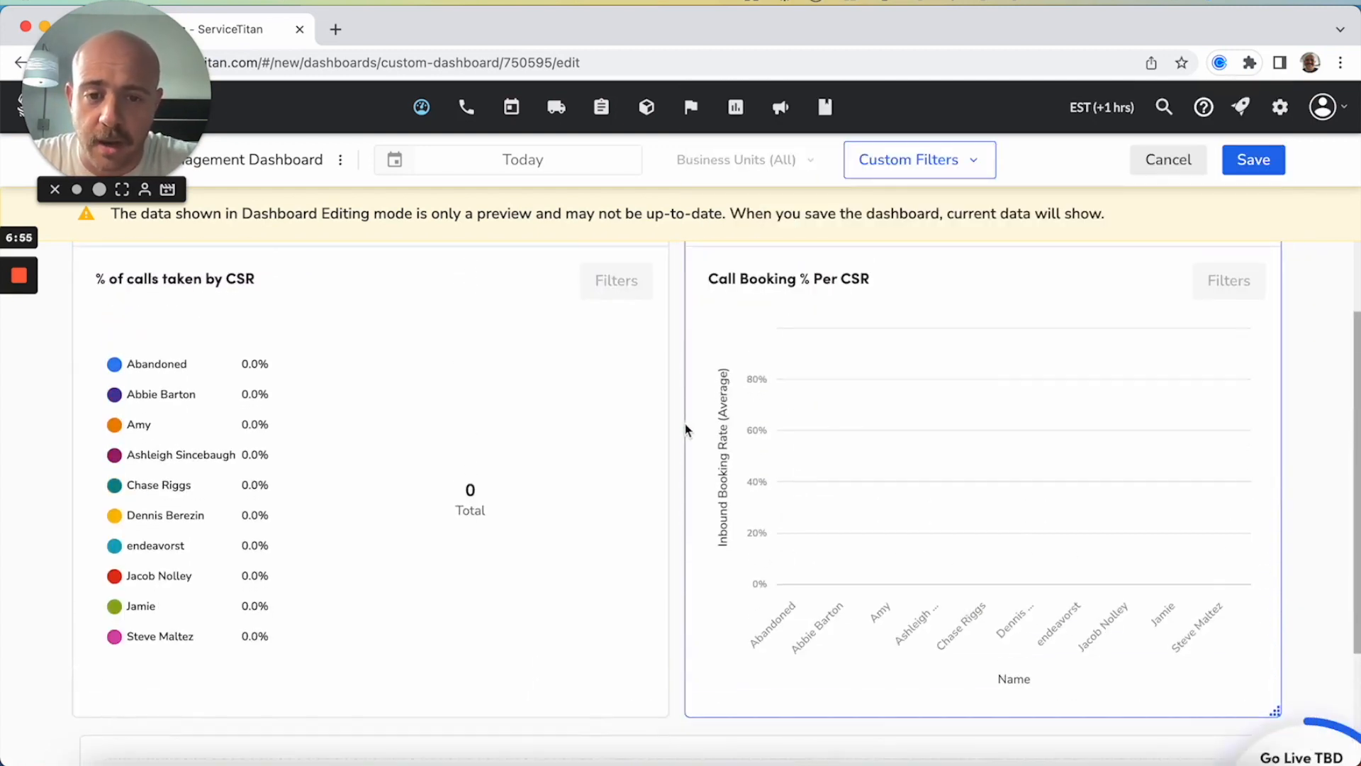
pyautogui.scroll(2, 821, 384)
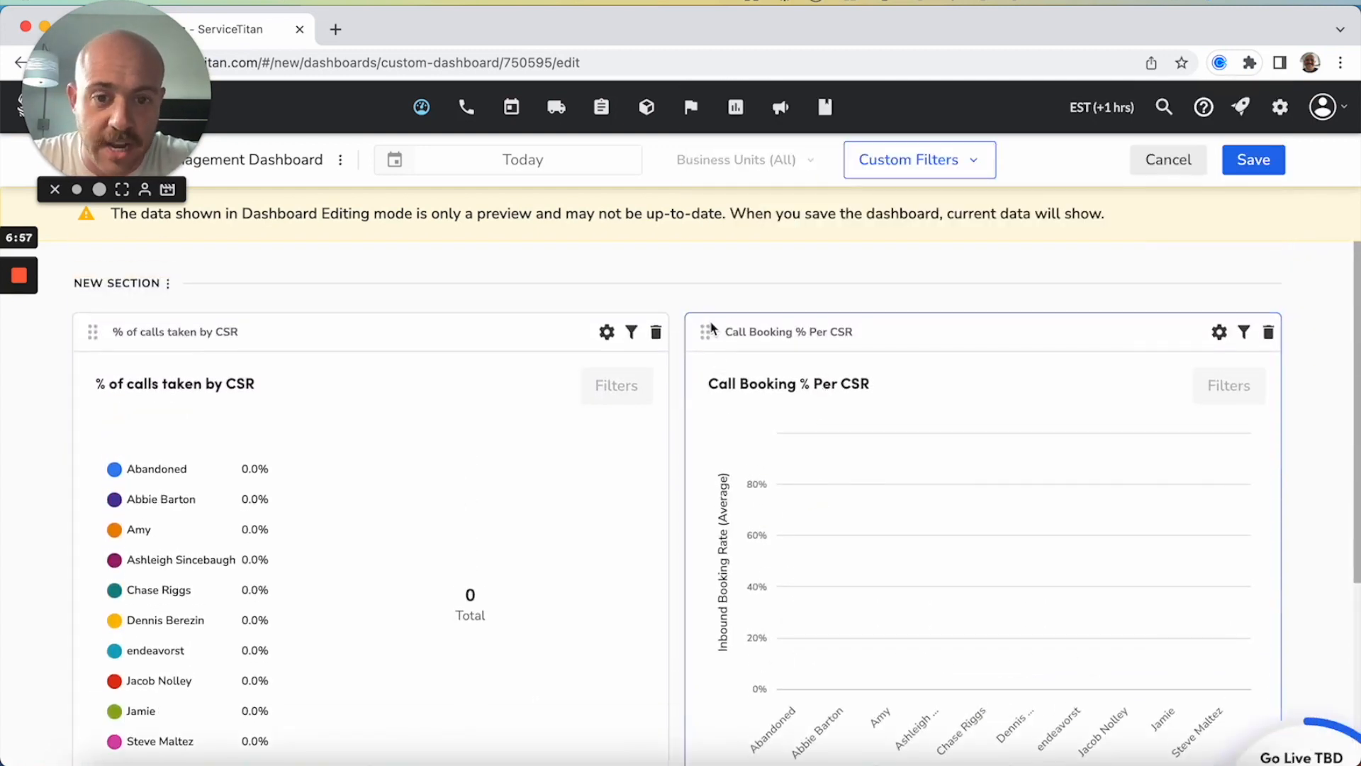
pyautogui.moveTo(704, 333); pyautogui.dragTo(221, 344)
# Start a new KPI module below the two charts using the Office Performance dataset template
pyautogui.scroll(-5, 799, 373)
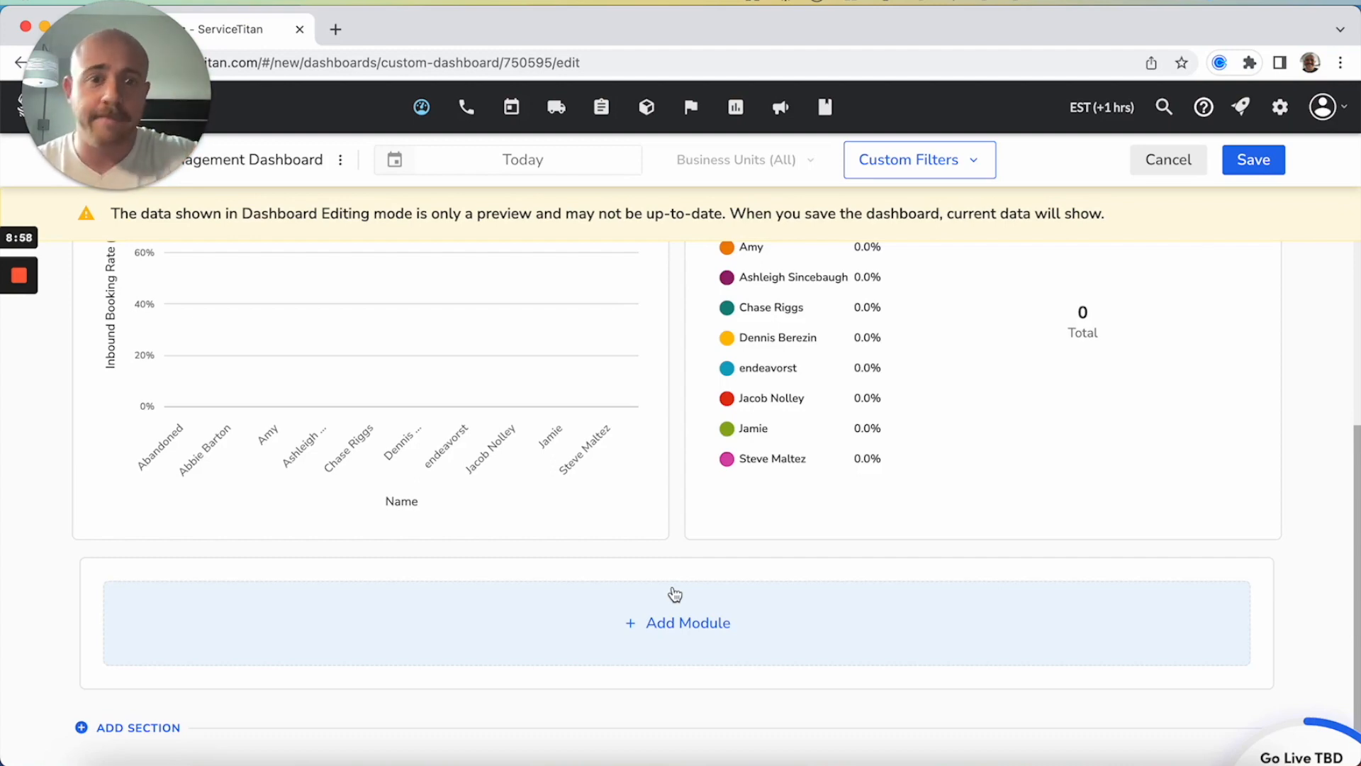
pyautogui.click(674, 614)
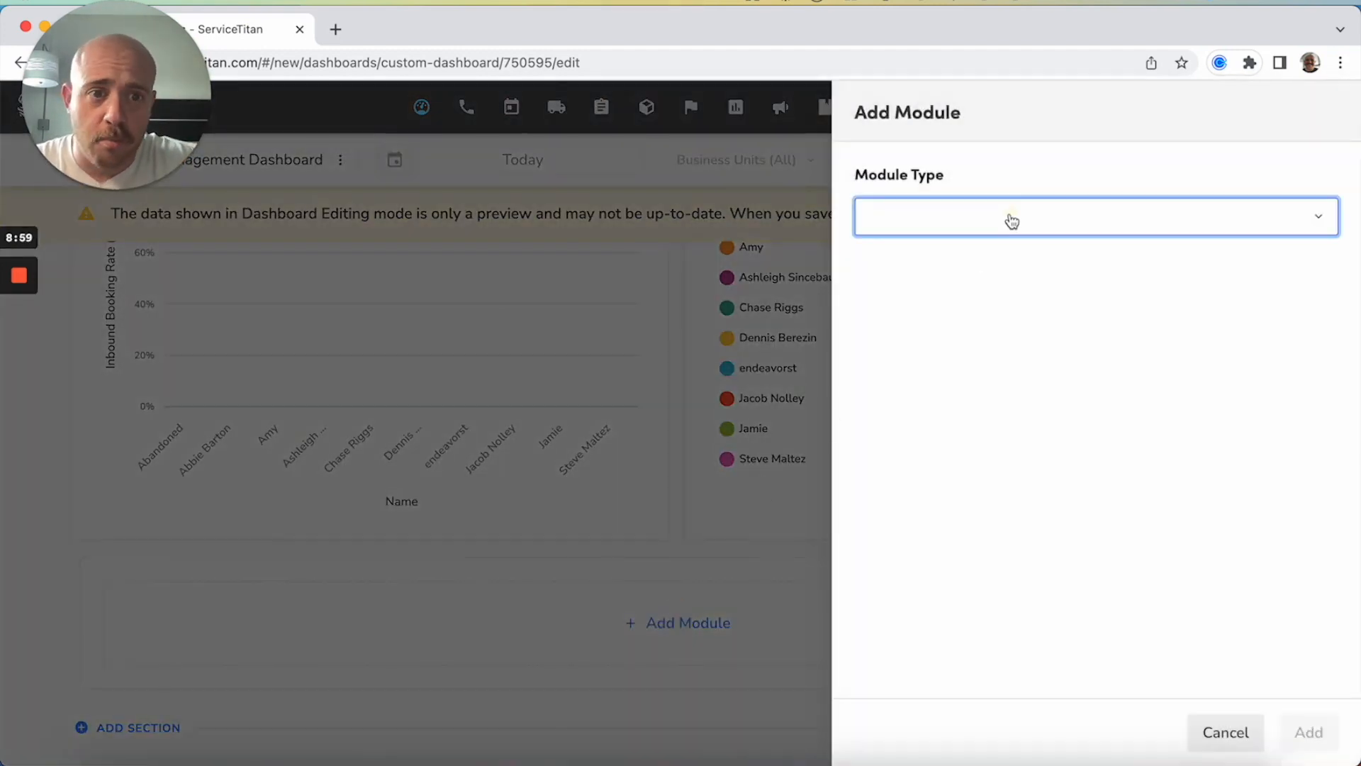
pyautogui.click(1012, 222)
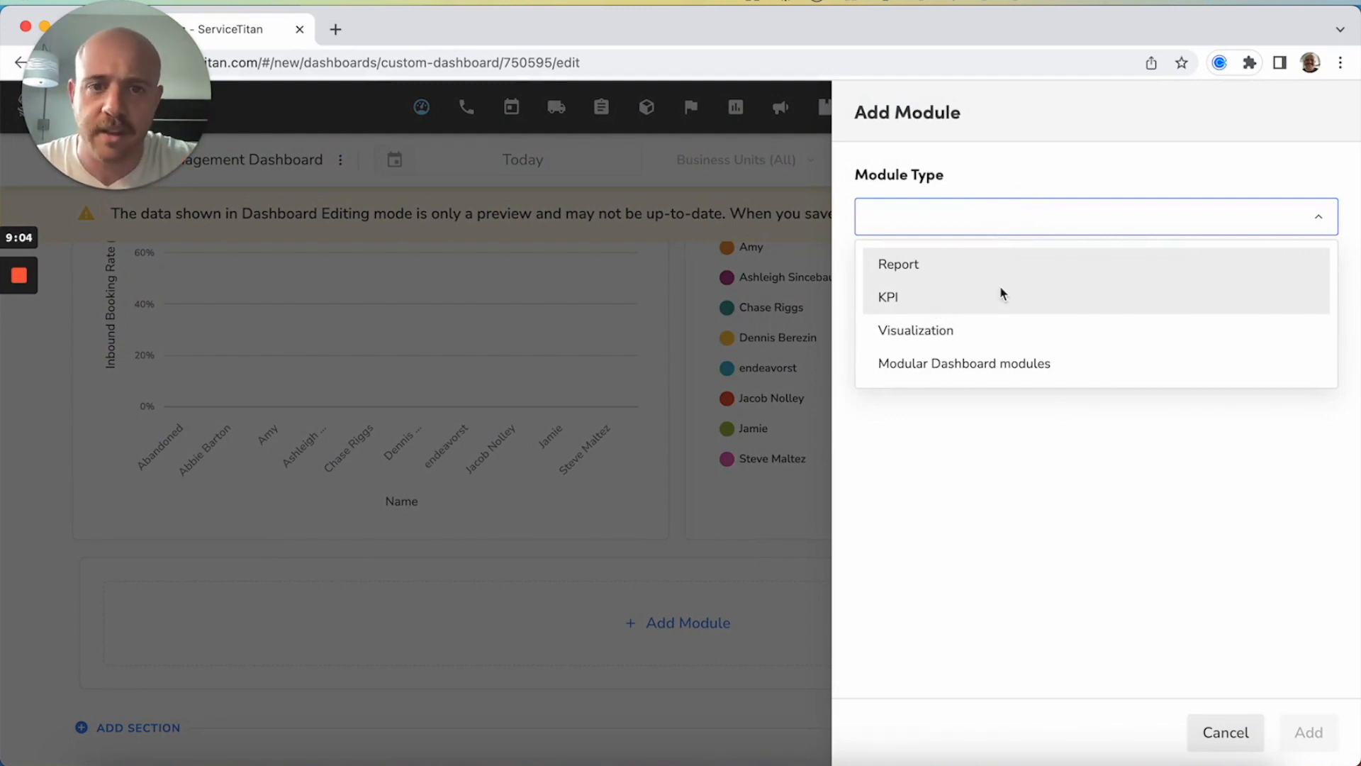
pyautogui.click(950, 297)
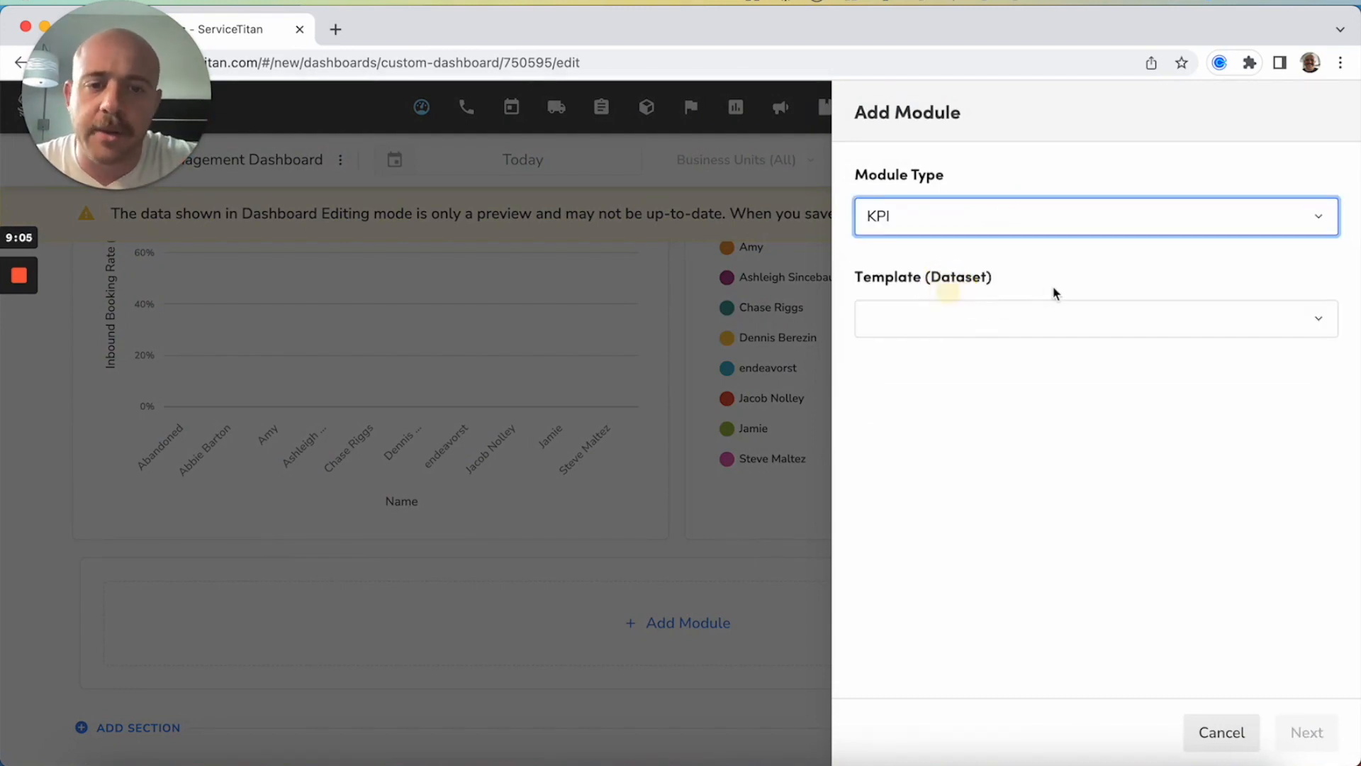
pyautogui.click(969, 310)
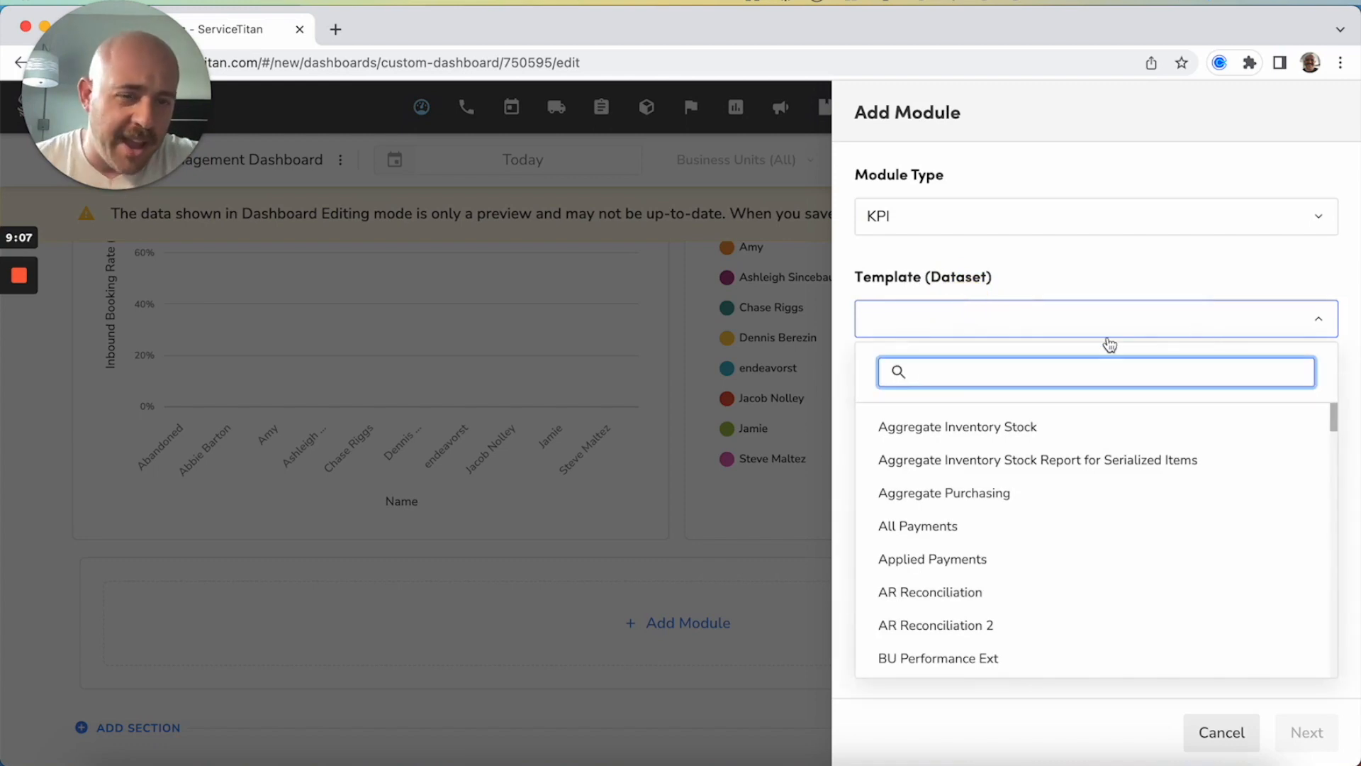
pyautogui.write('office')
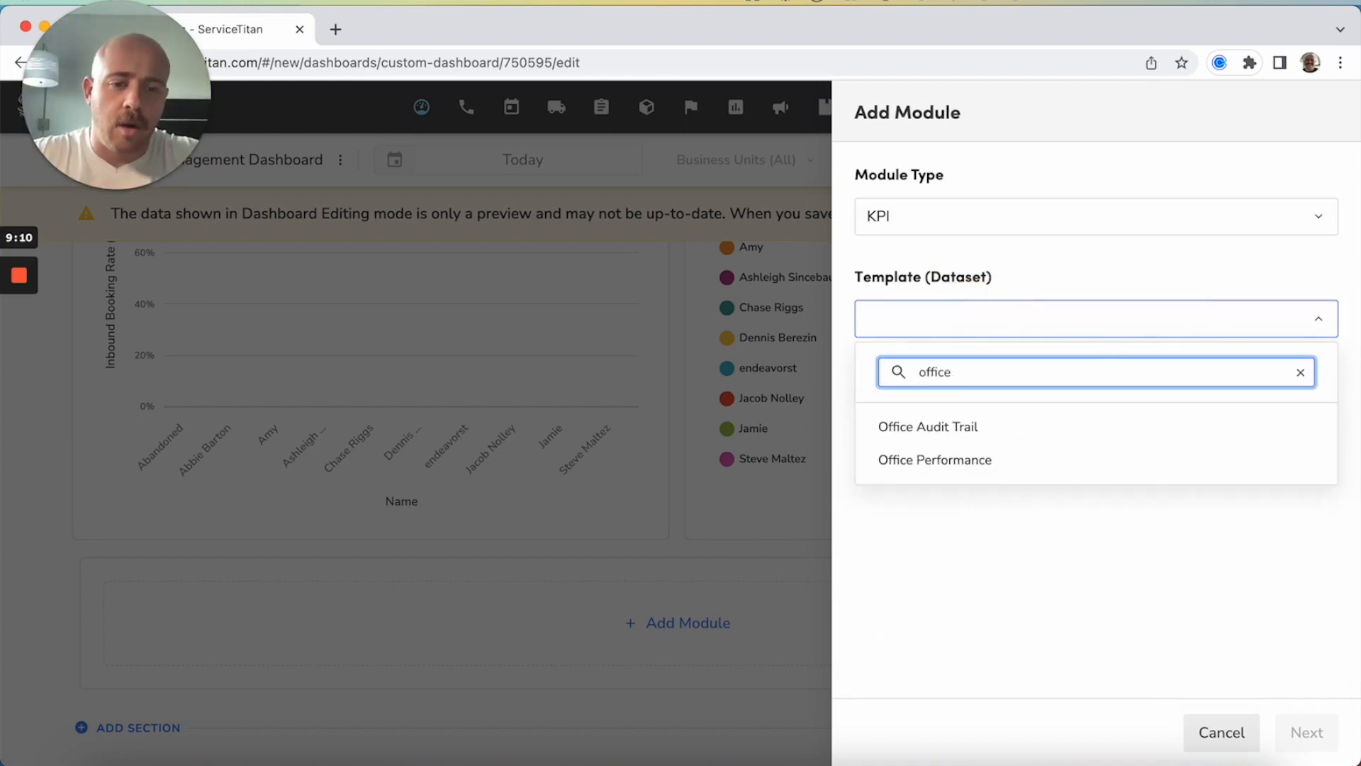
pyautogui.click(1043, 464)
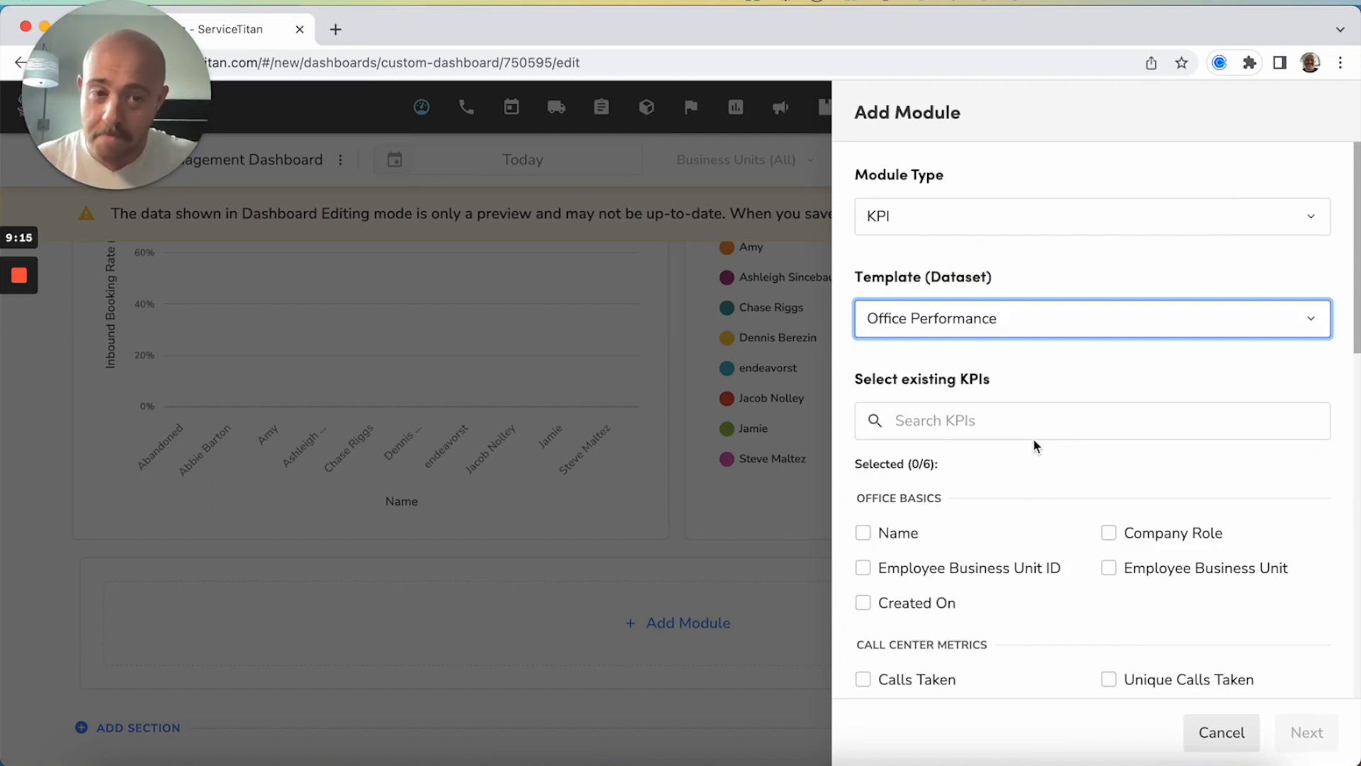
# Select Calls Taken, % Booked from Inbound Total and Cancellation % by Employee as KPIs for the module
pyautogui.scroll(-3, 1034, 446)
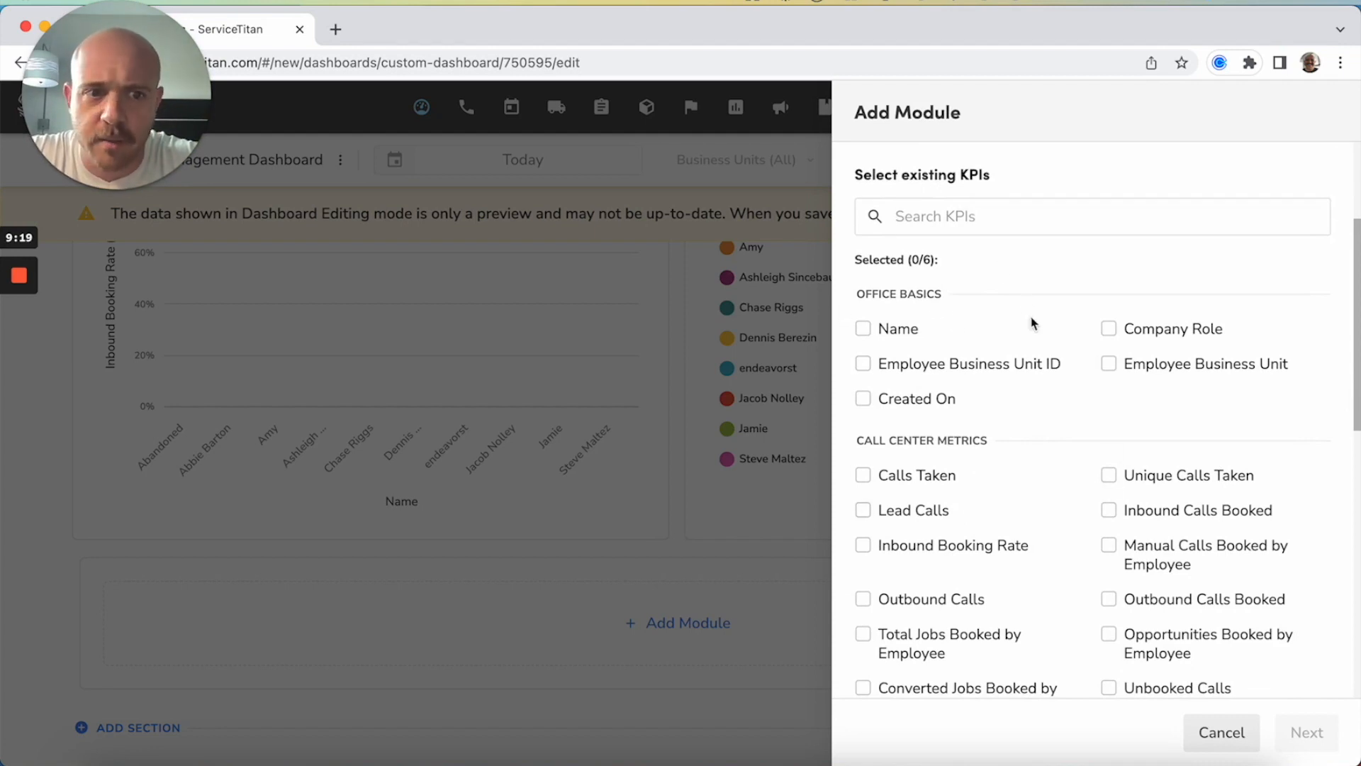
pyautogui.scroll(-2, 1068, 439)
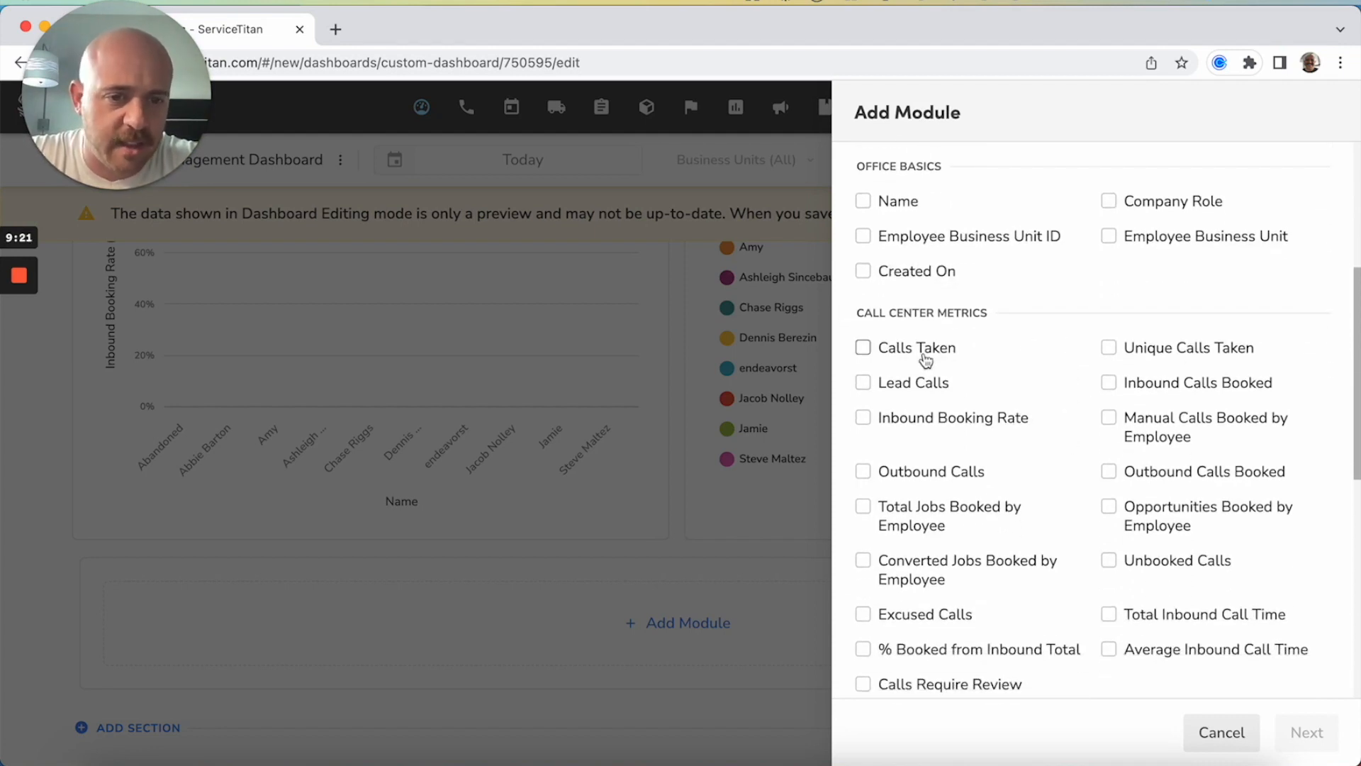
pyautogui.click(928, 354)
pyautogui.scroll(-1, 1180, 305)
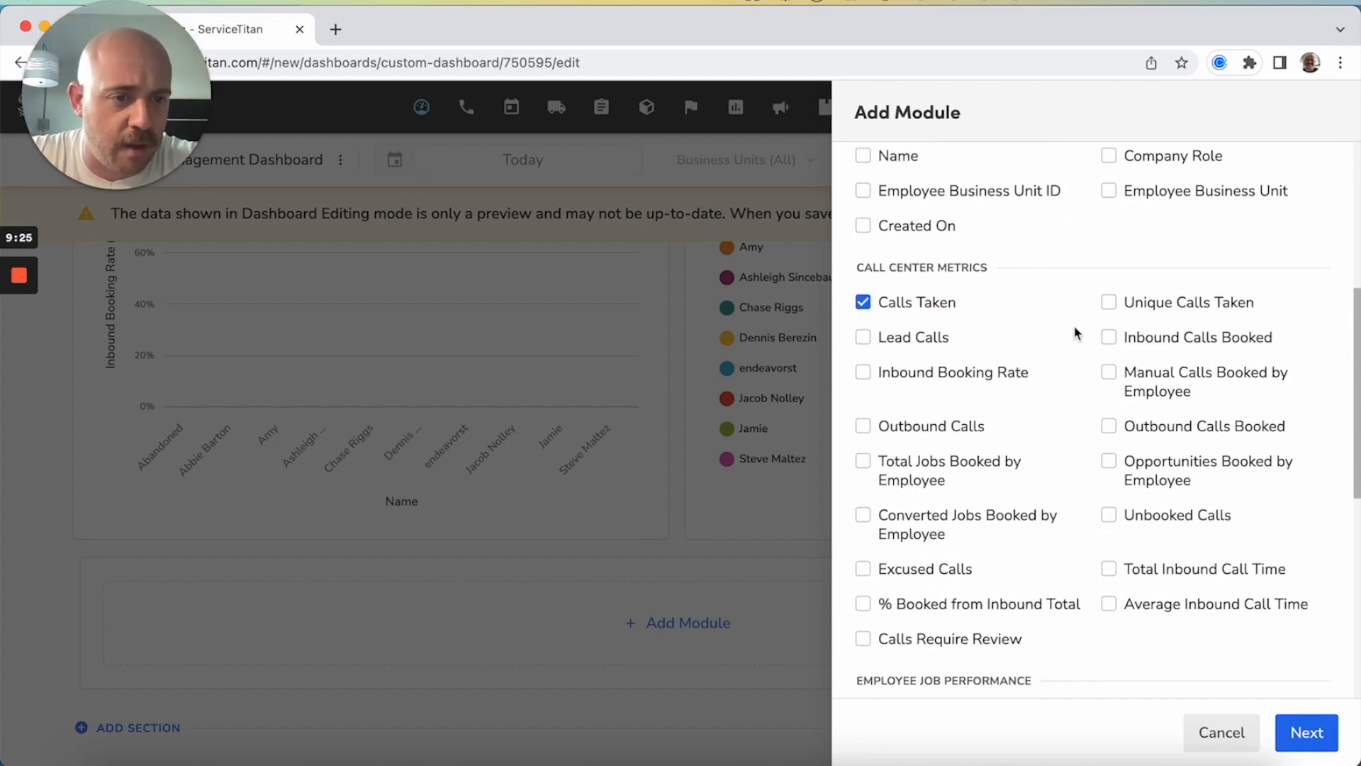
pyautogui.scroll(-1, 1074, 326)
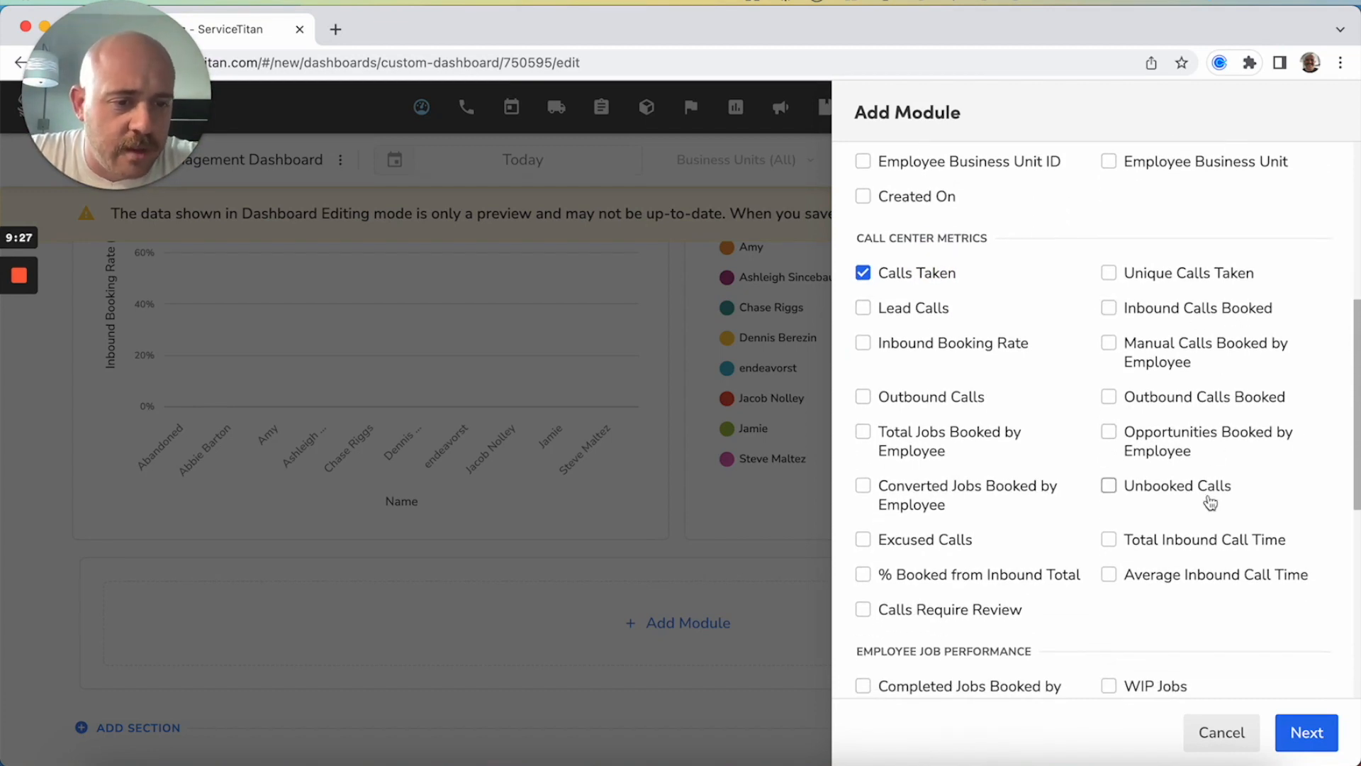
pyautogui.scroll(-3, 1210, 507)
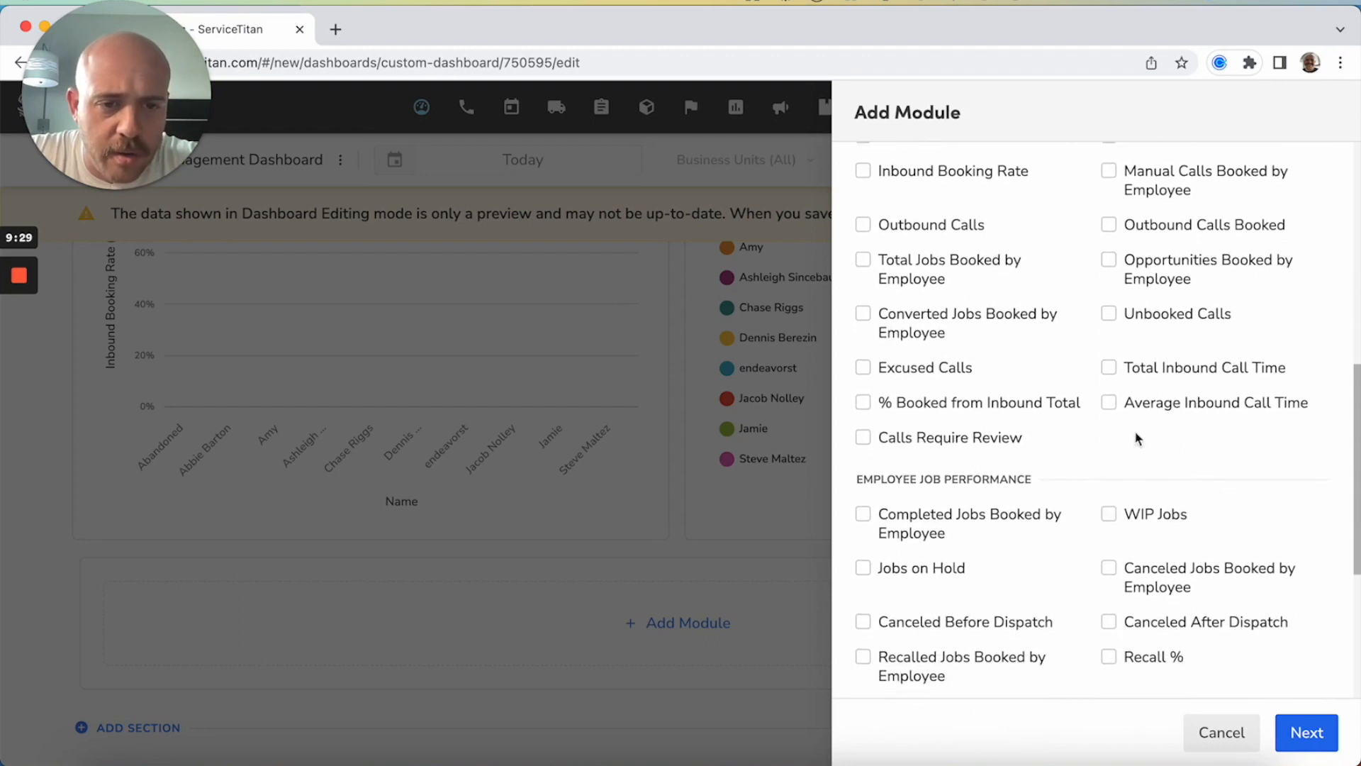
pyautogui.click(992, 402)
pyautogui.scroll(-3, 1124, 511)
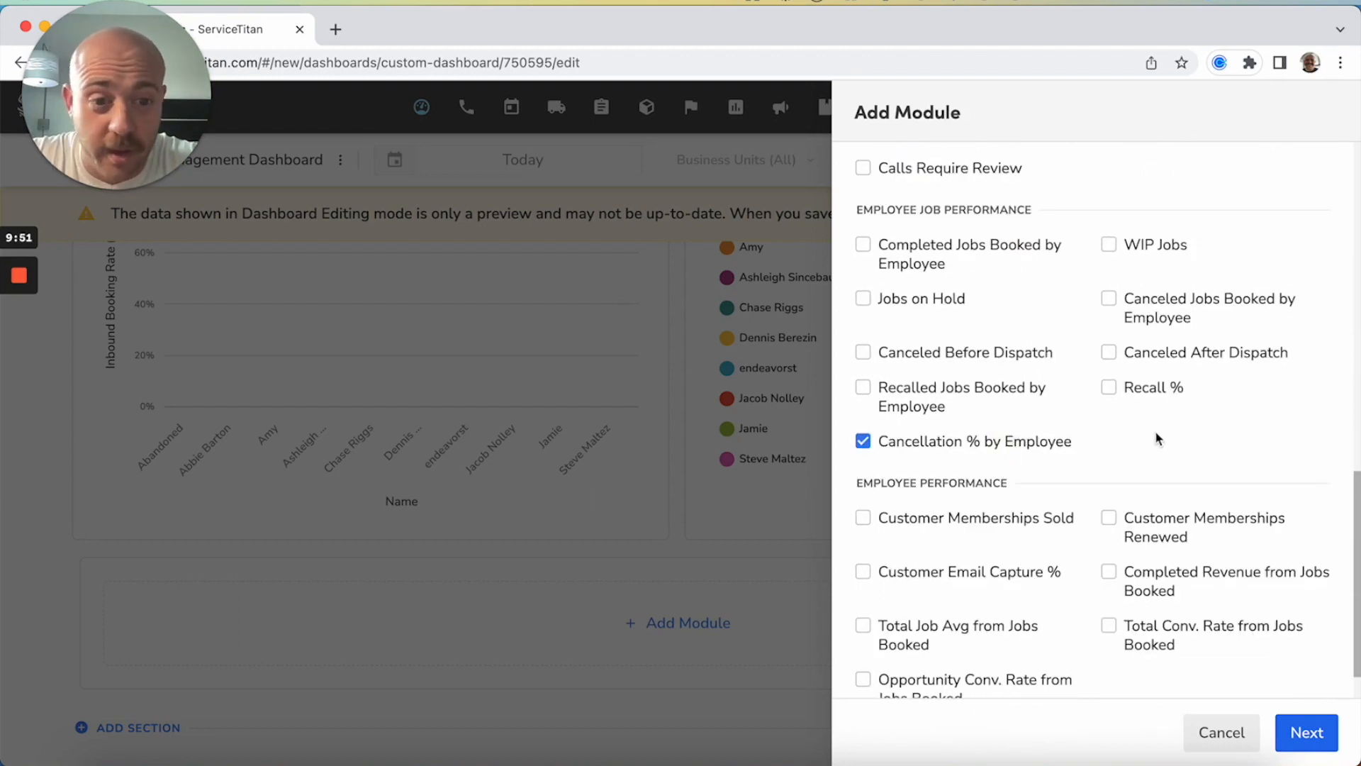
# Include Outbound Calls Booked and Converted Jobs Booked by Employee in the KPI selection and proceed to the module settings
pyautogui.scroll(1, 1157, 434)
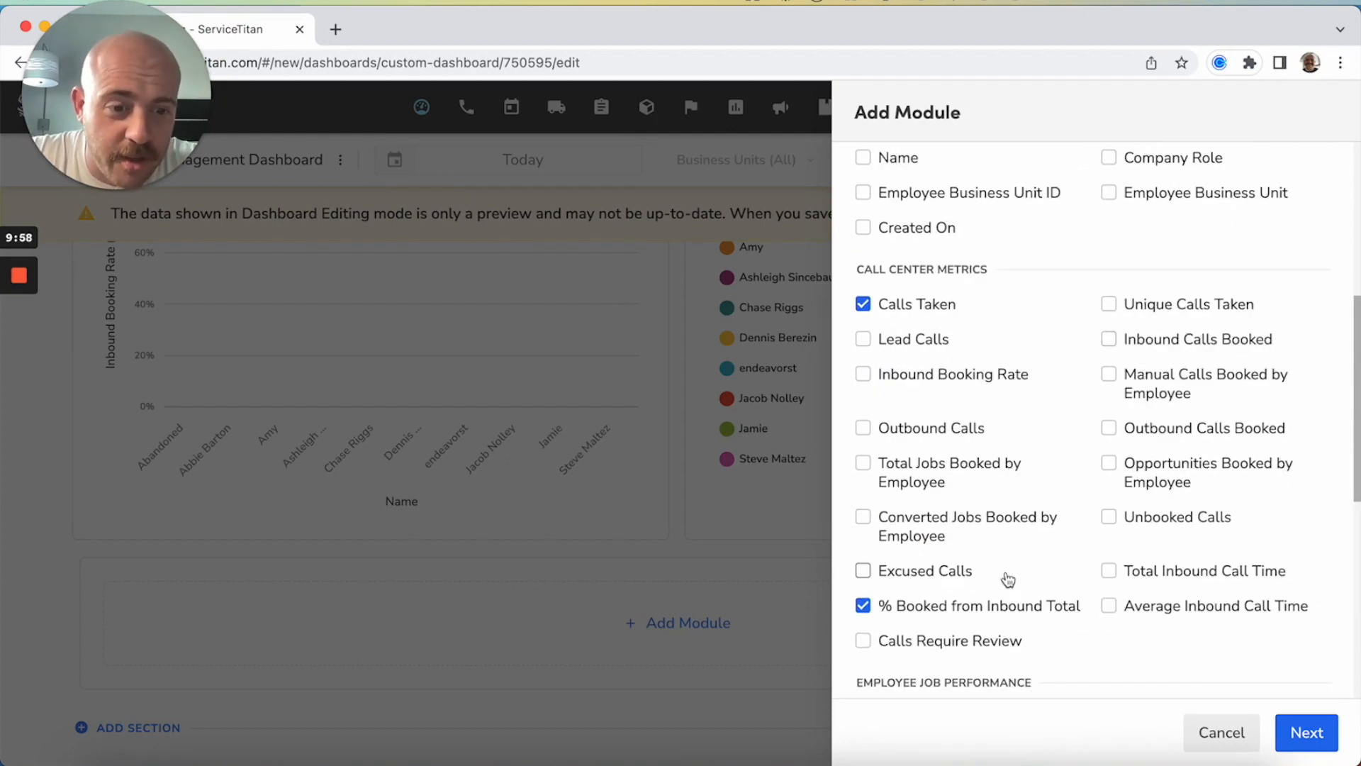
pyautogui.click(1209, 428)
pyautogui.scroll(-1, 1200, 425)
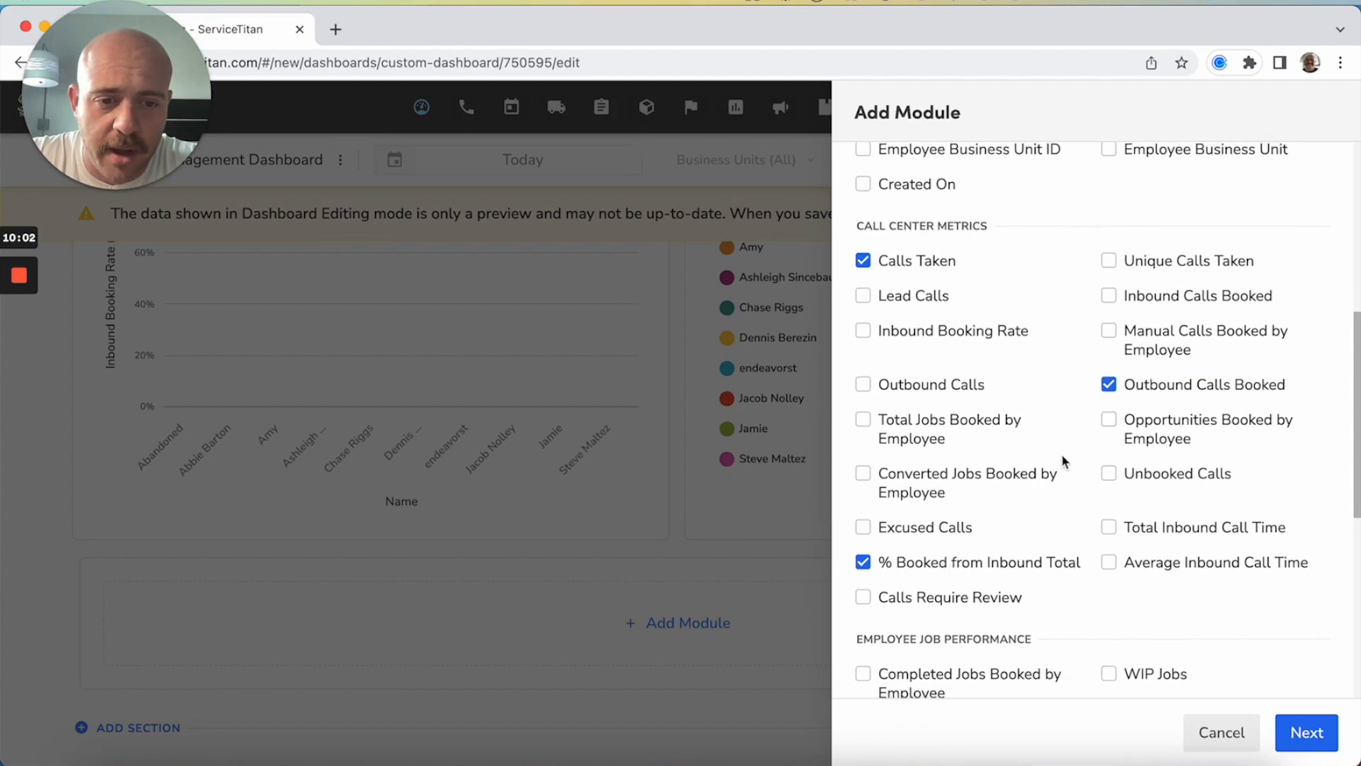
pyautogui.scroll(-1, 1065, 434)
pyautogui.click(916, 462)
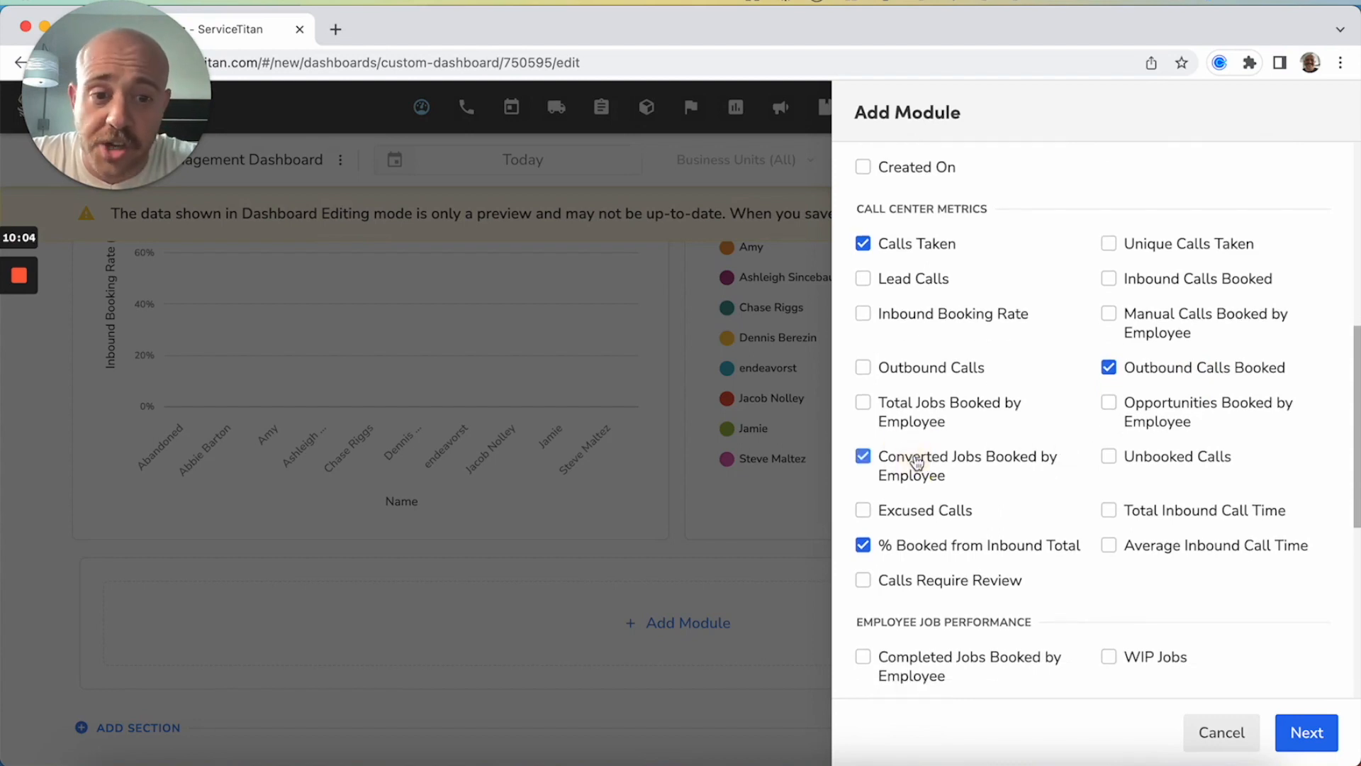
pyautogui.click(1308, 733)
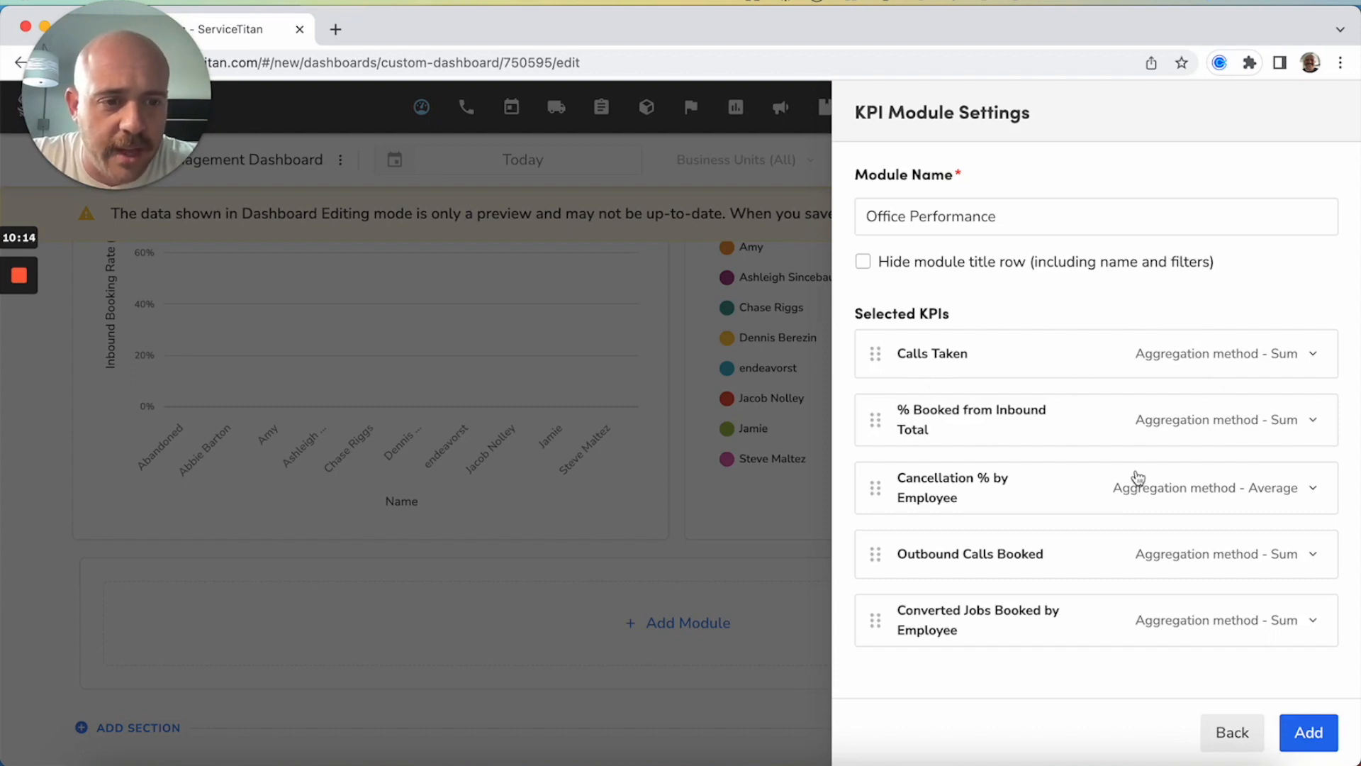
# Review the aggregation methods for Calls Taken, keep Sum, and add the Office Performance KPI module to the dashboard
pyautogui.click(1320, 358)
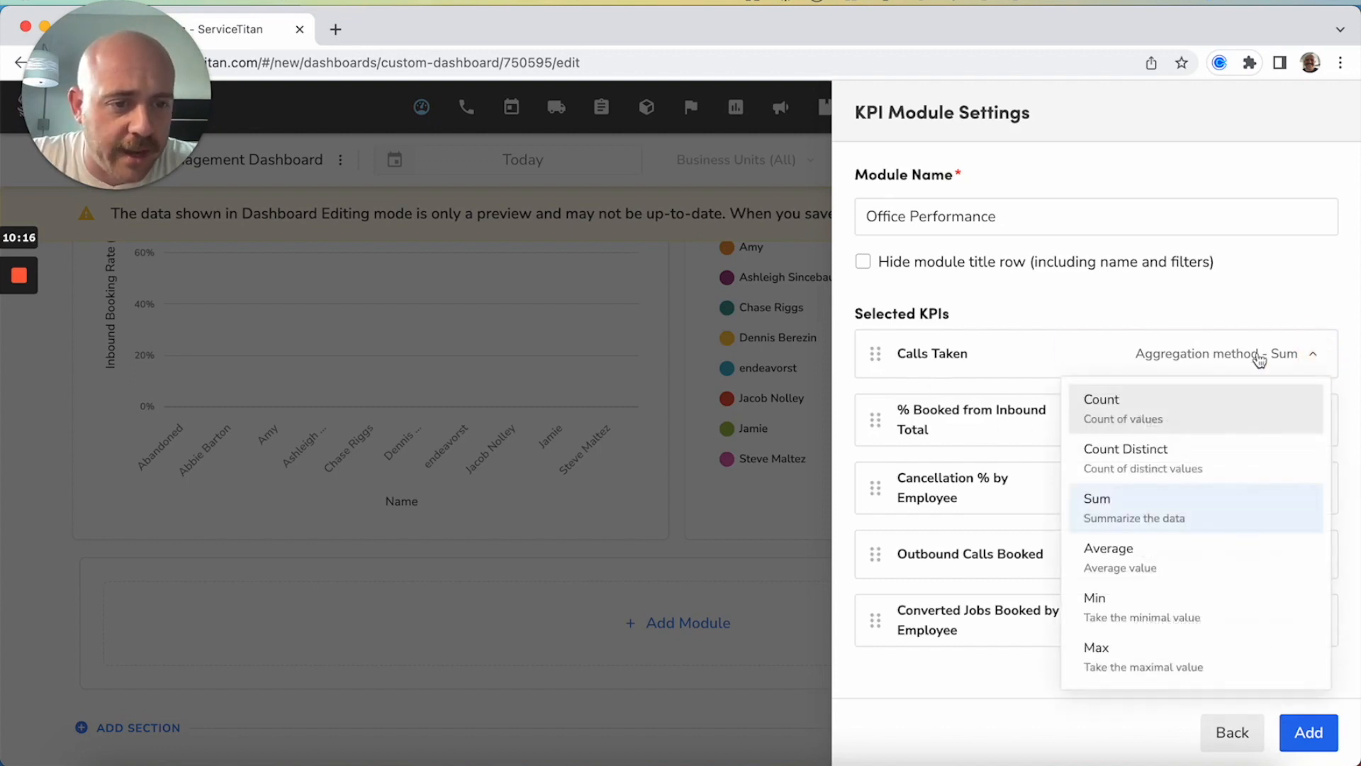
pyautogui.click(1299, 288)
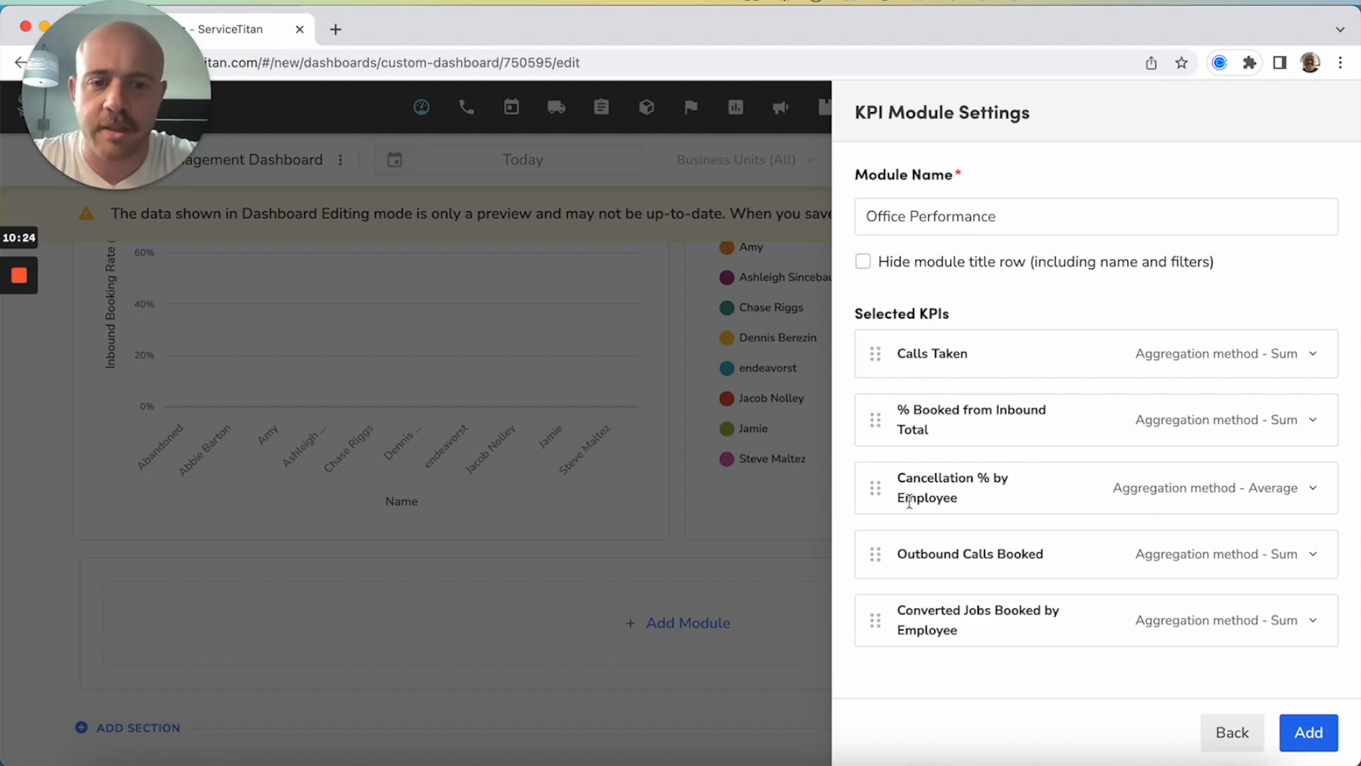
pyautogui.moveTo(876, 353)
pyautogui.mouseDown()
pyautogui.moveTo(877, 452)
pyautogui.moveTo(872, 340)
pyautogui.moveTo(875, 471)
pyautogui.moveTo(863, 338)
pyautogui.moveTo(872, 353)
pyautogui.mouseUp()
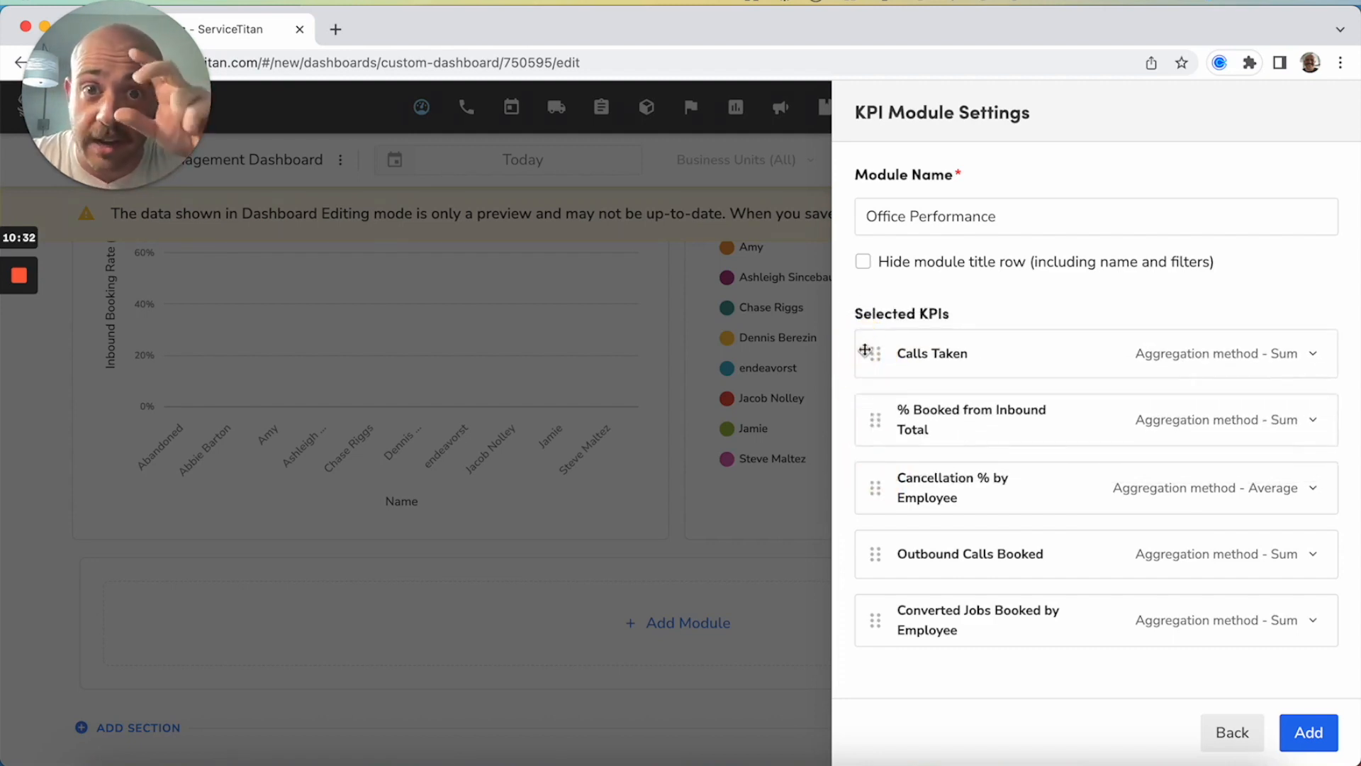
pyautogui.click(1308, 732)
# Review the Office Performance module's default filters and KPI settings, closing both without changes
pyautogui.scroll(-1, 1289, 567)
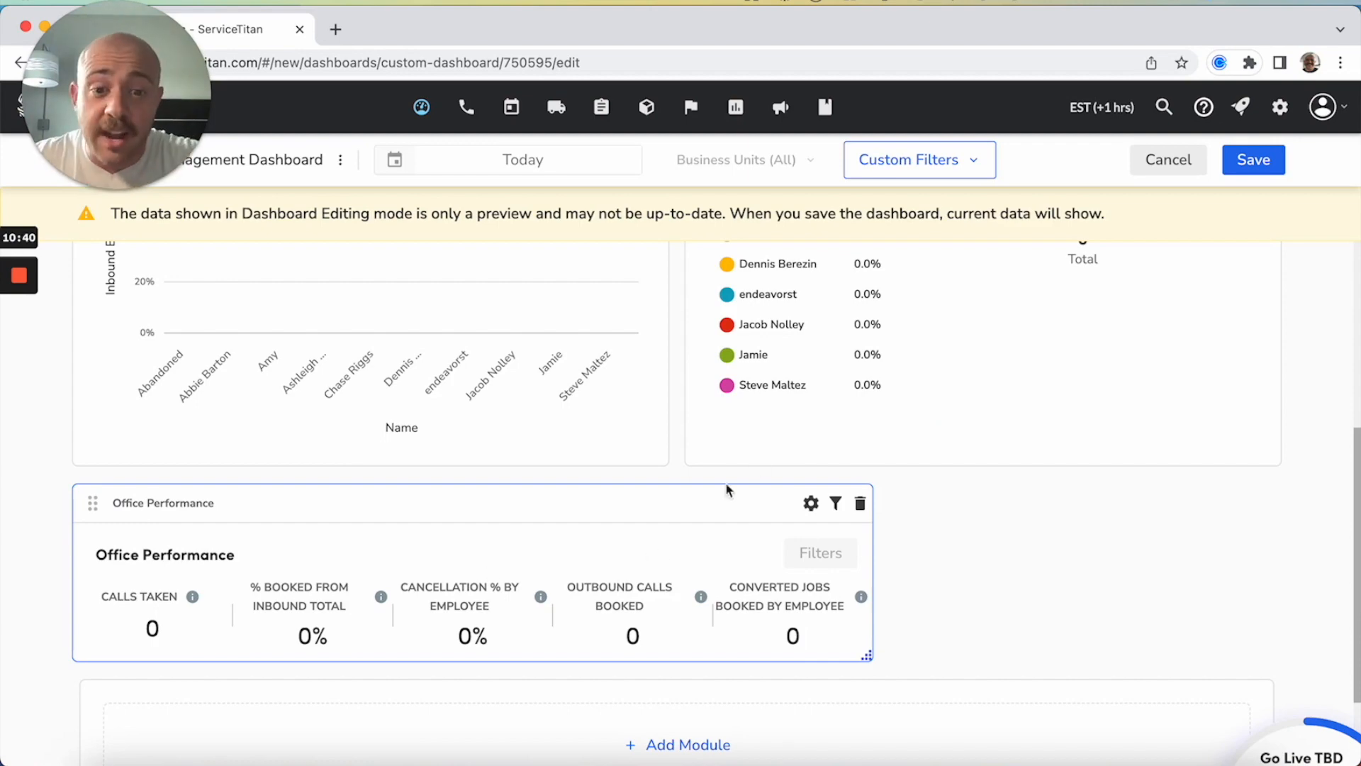
pyautogui.click(833, 503)
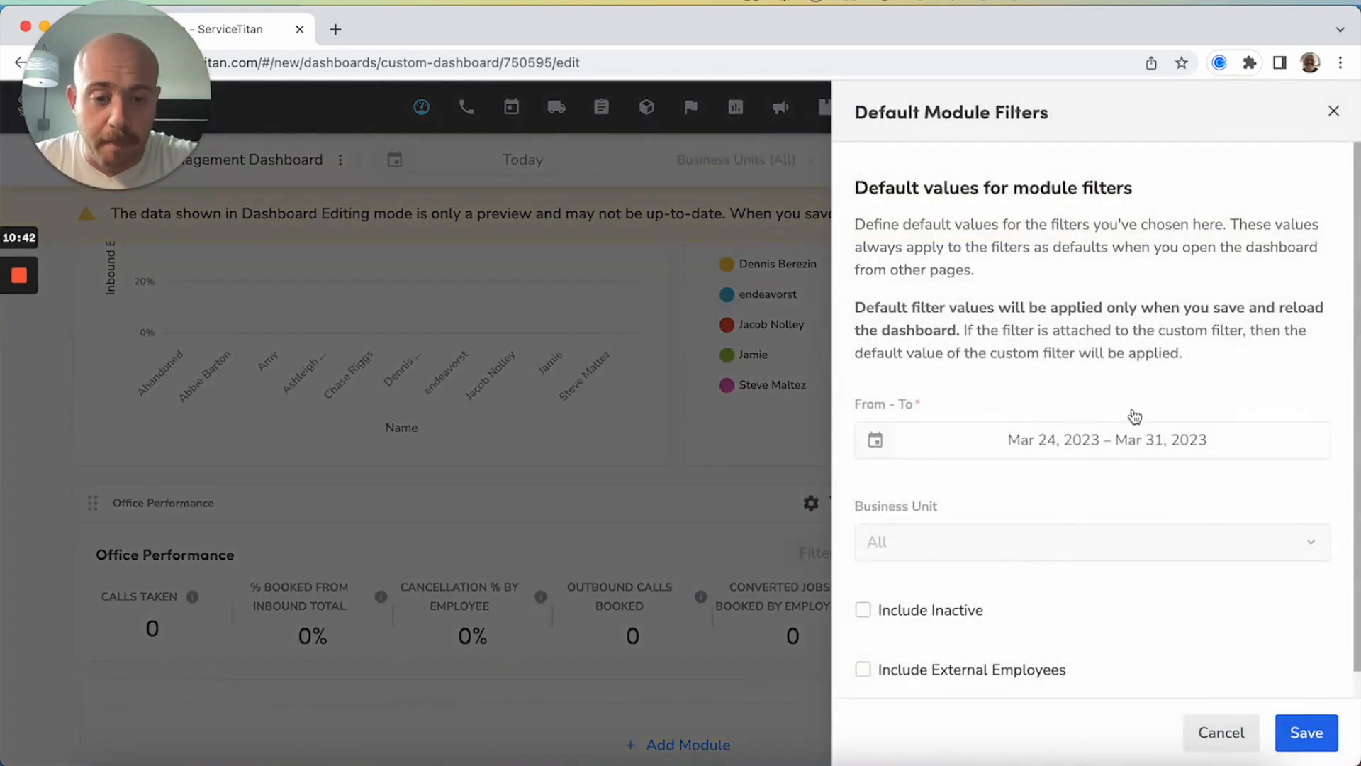
pyautogui.scroll(-1, 1131, 419)
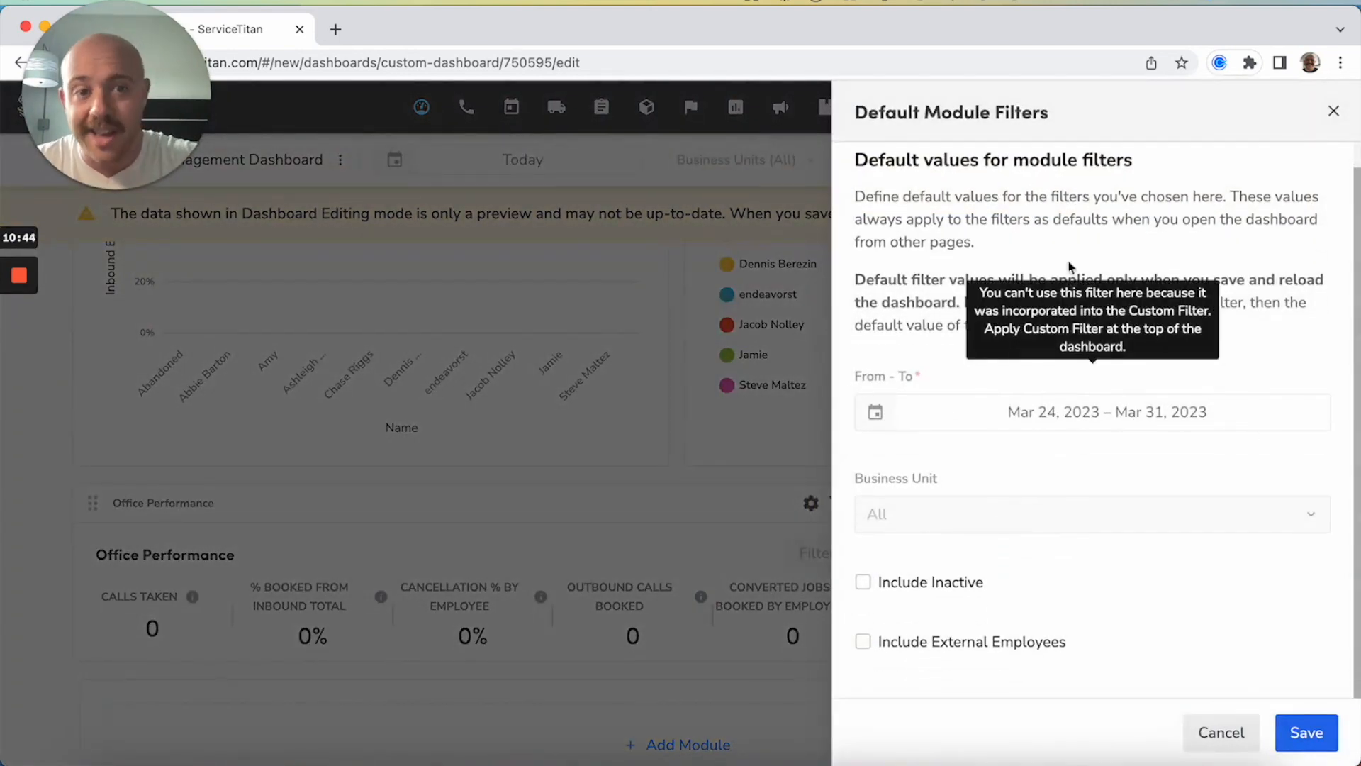
pyautogui.click(1332, 117)
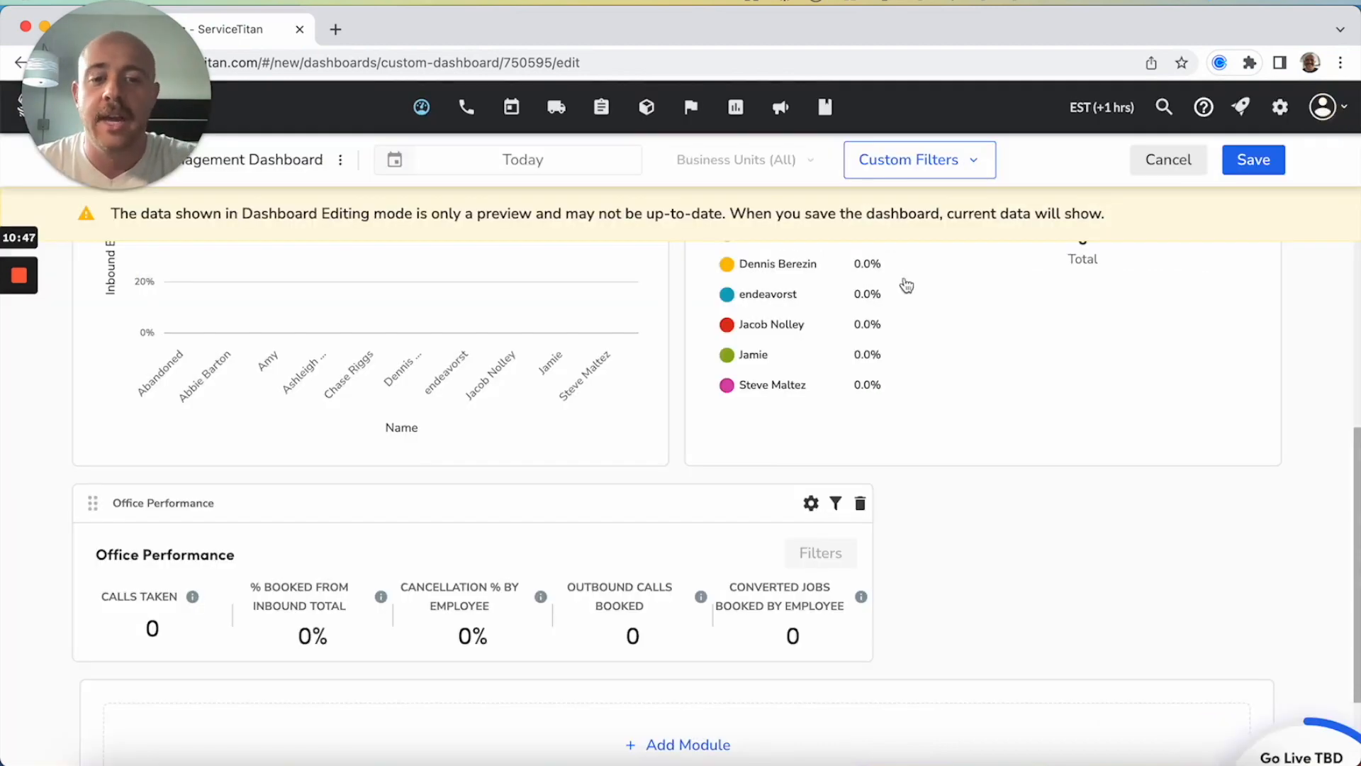
pyautogui.click(811, 505)
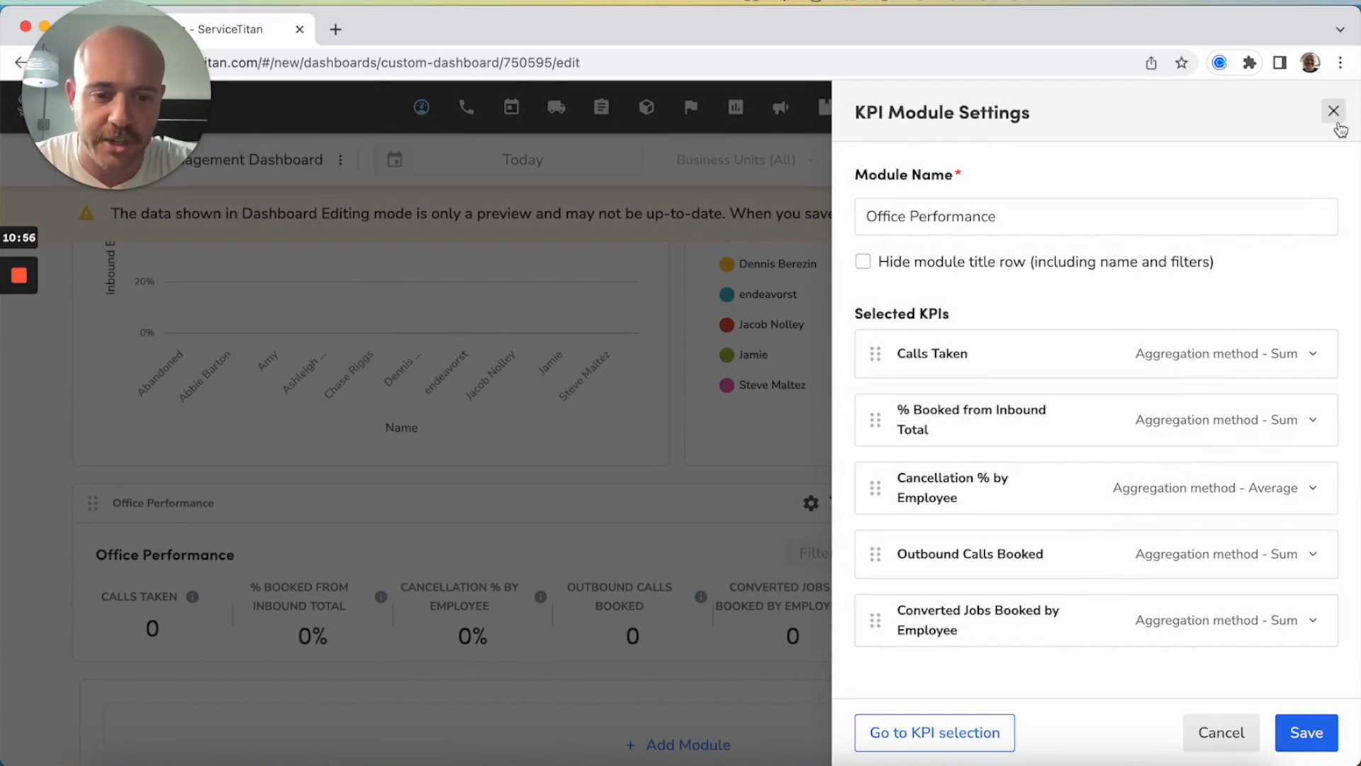
pyautogui.click(1333, 111)
pyautogui.moveTo(816, 553)
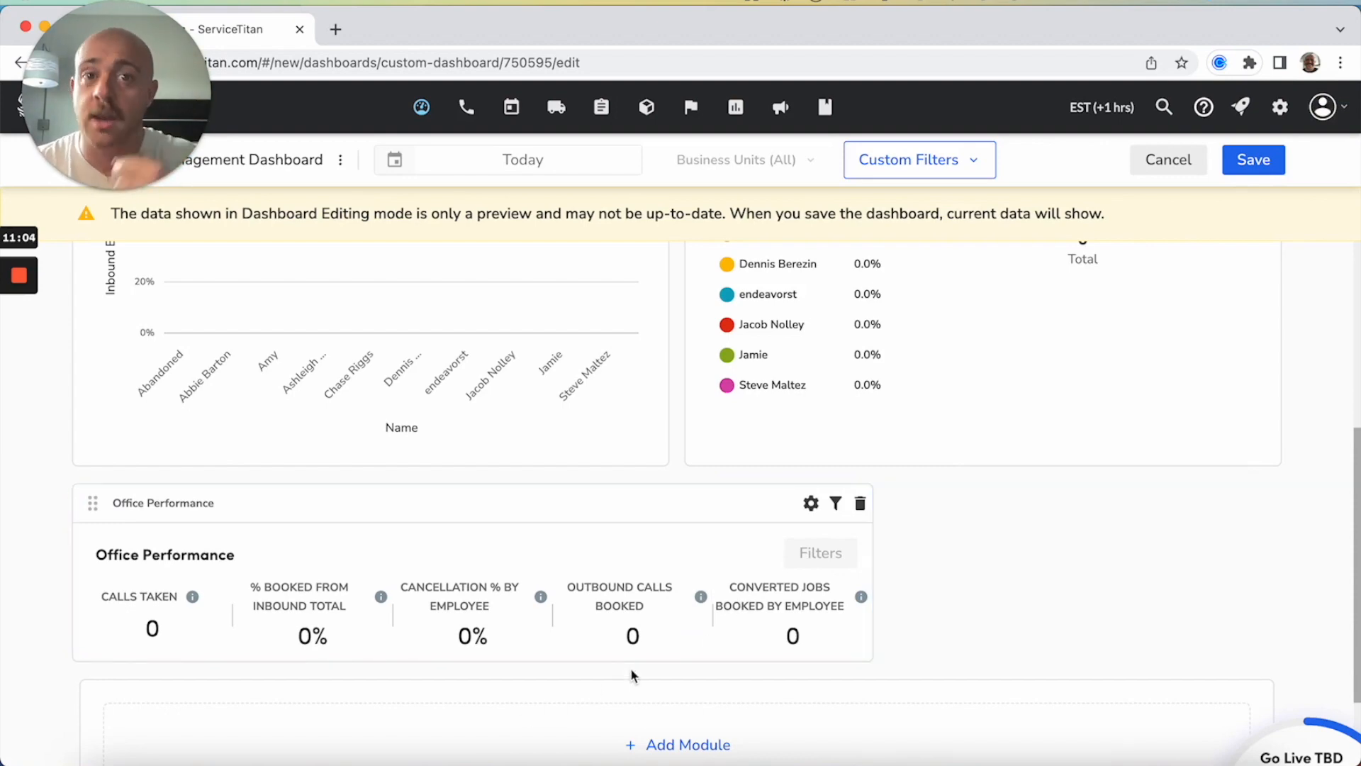
# Add the Call Metrics module from the Modular Dashboard modules below the Office Performance module
pyautogui.scroll(-1, 890, 629)
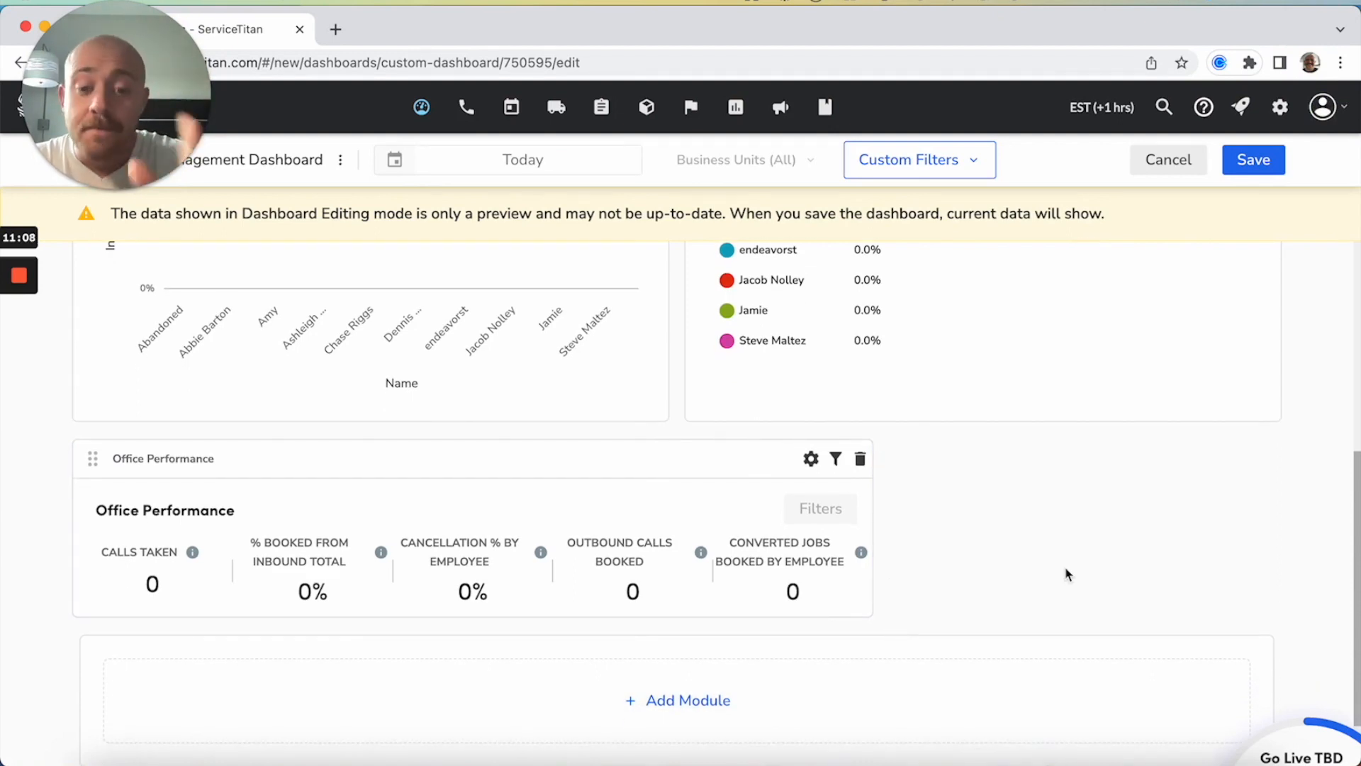
pyautogui.scroll(-2, 1065, 571)
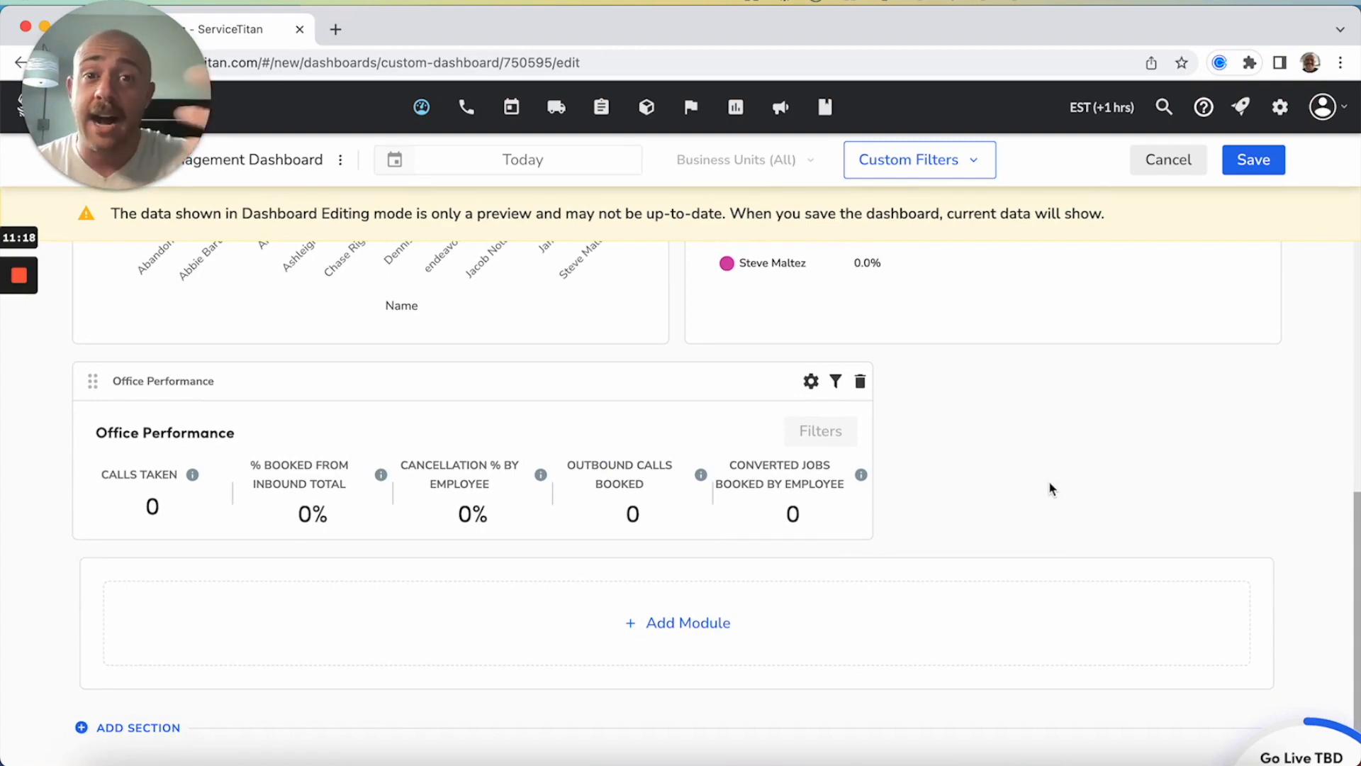
pyautogui.click(716, 604)
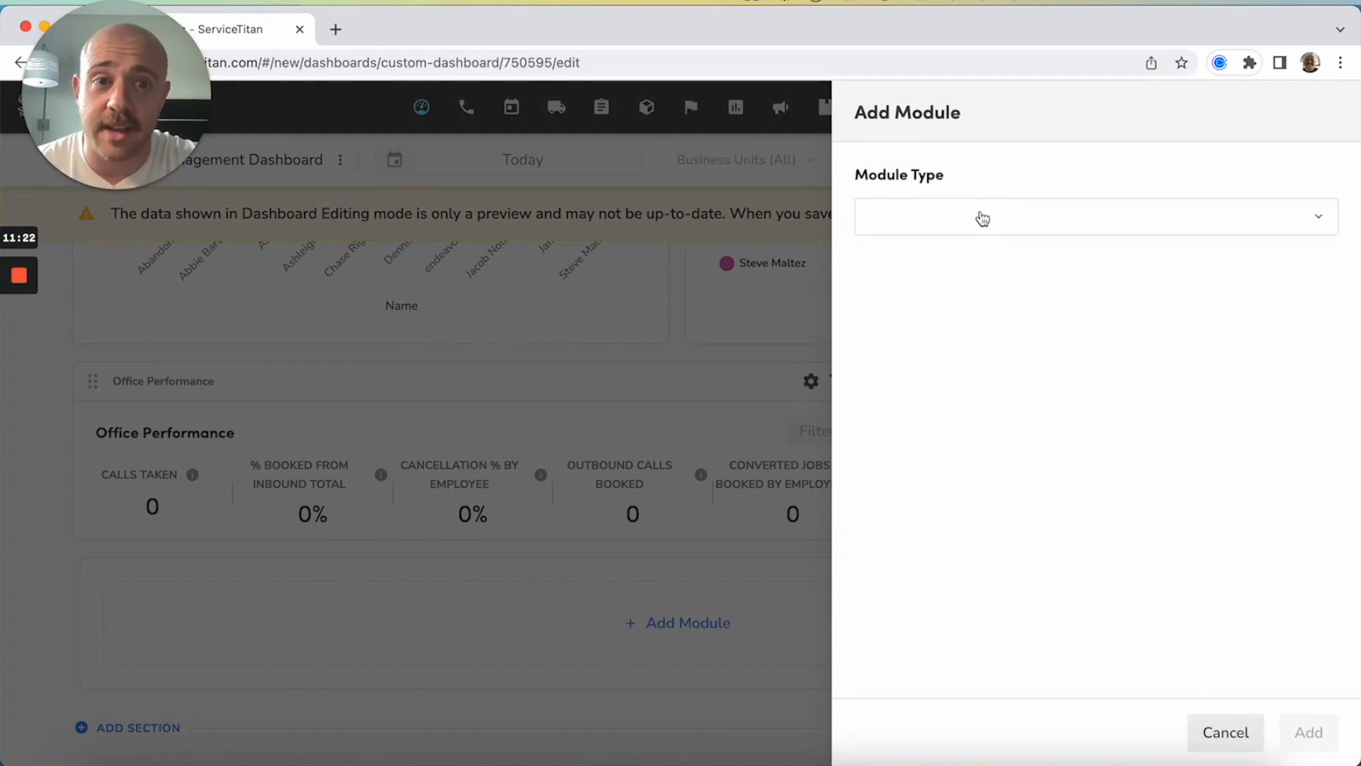
pyautogui.click(982, 216)
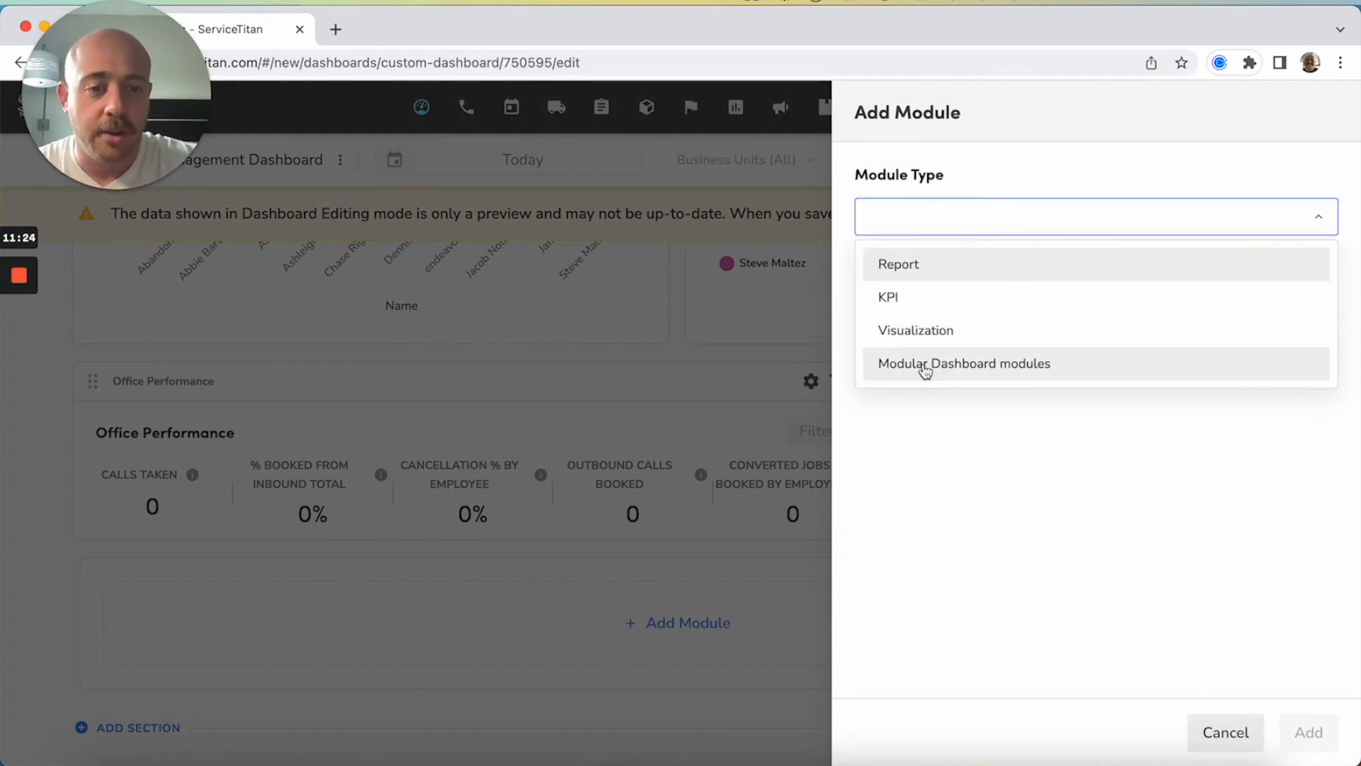
pyautogui.click(958, 371)
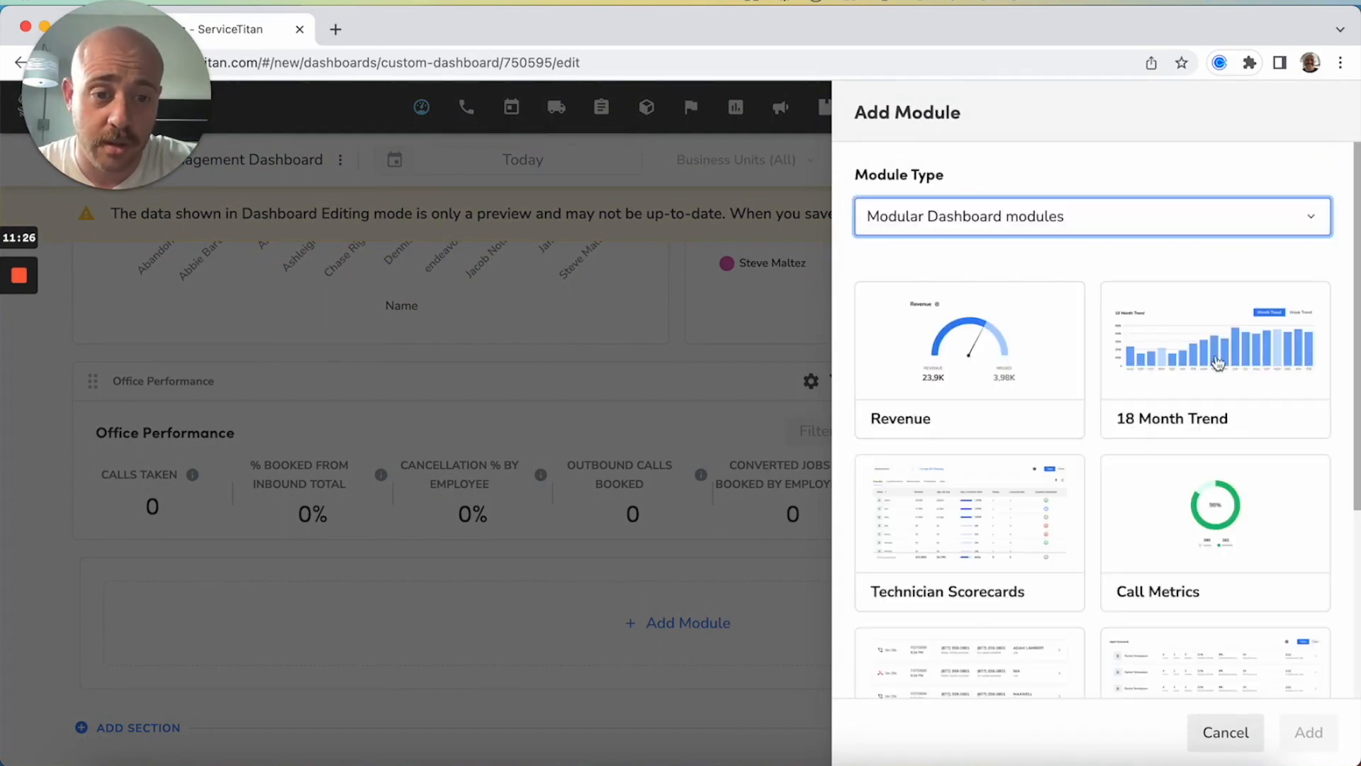
pyautogui.scroll(-2, 1130, 501)
pyautogui.scroll(-3, 1091, 309)
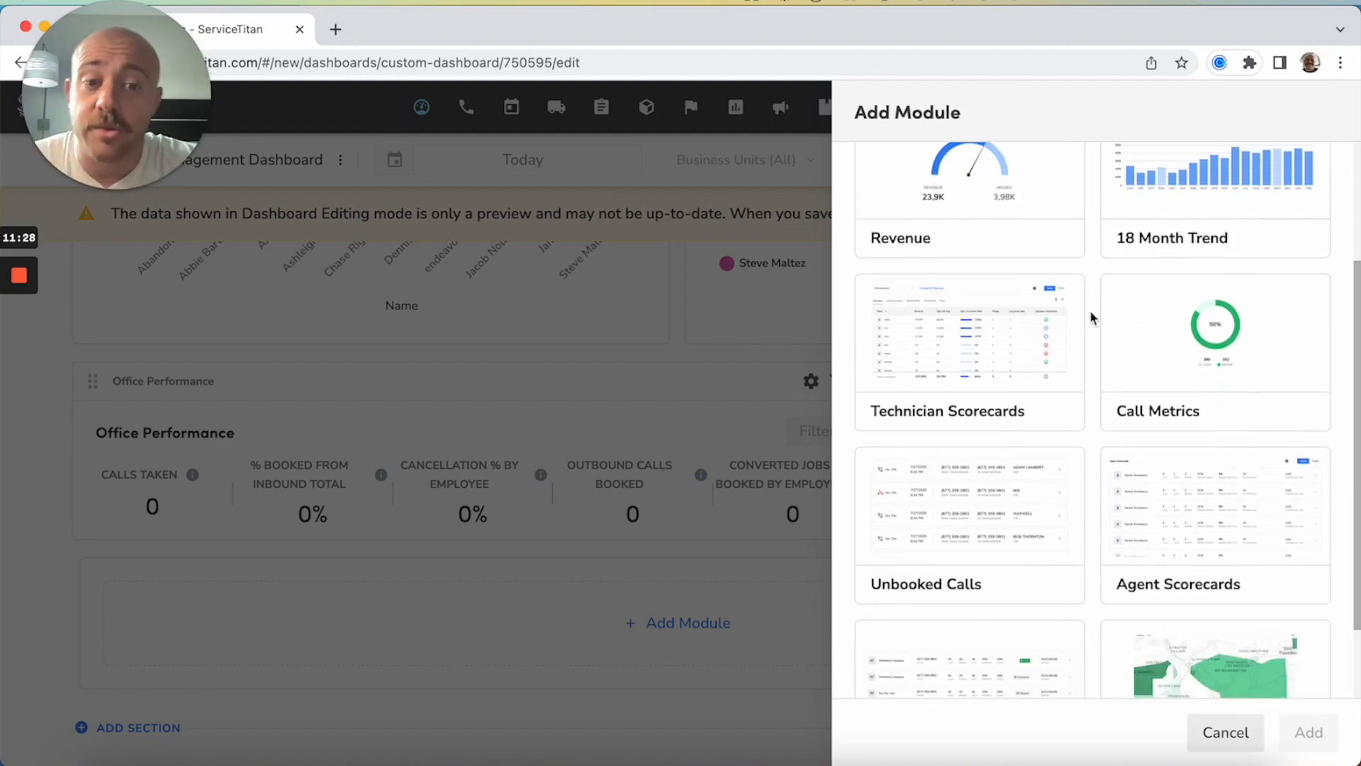
pyautogui.click(1192, 348)
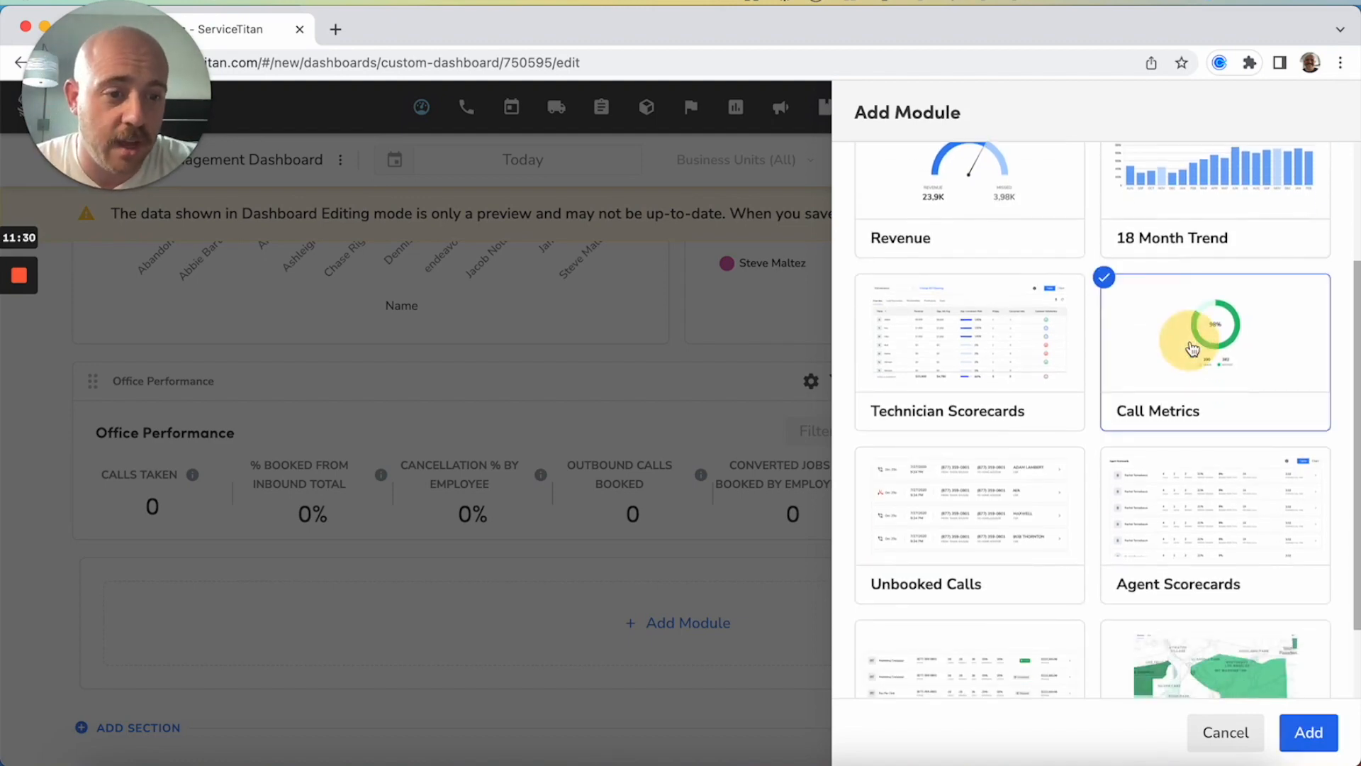
pyautogui.scroll(-3, 1193, 347)
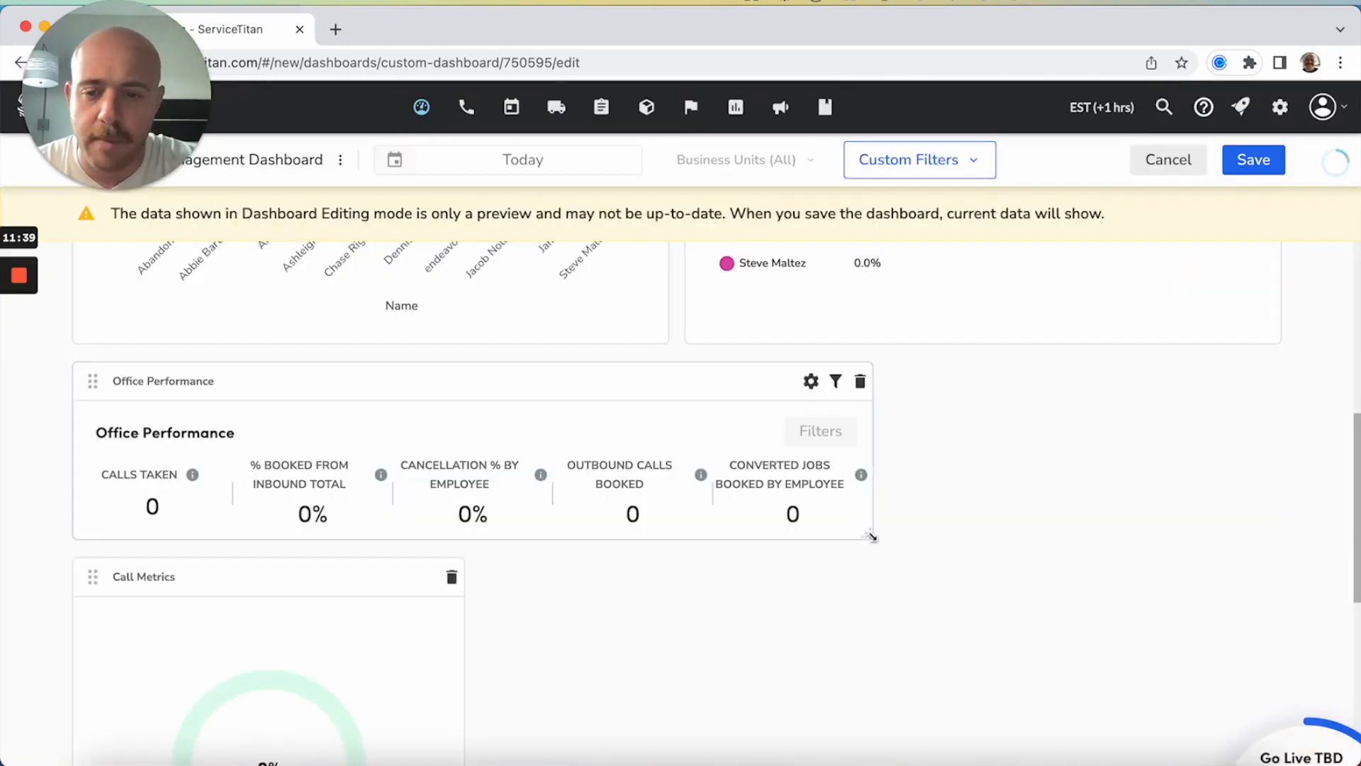
# Add the Unbooked Calls module from the Modular Dashboard modules below the Call Metrics module
pyautogui.scroll(-3, 872, 538)
pyautogui.scroll(-4, 665, 547)
pyautogui.click(642, 706)
pyautogui.click(976, 223)
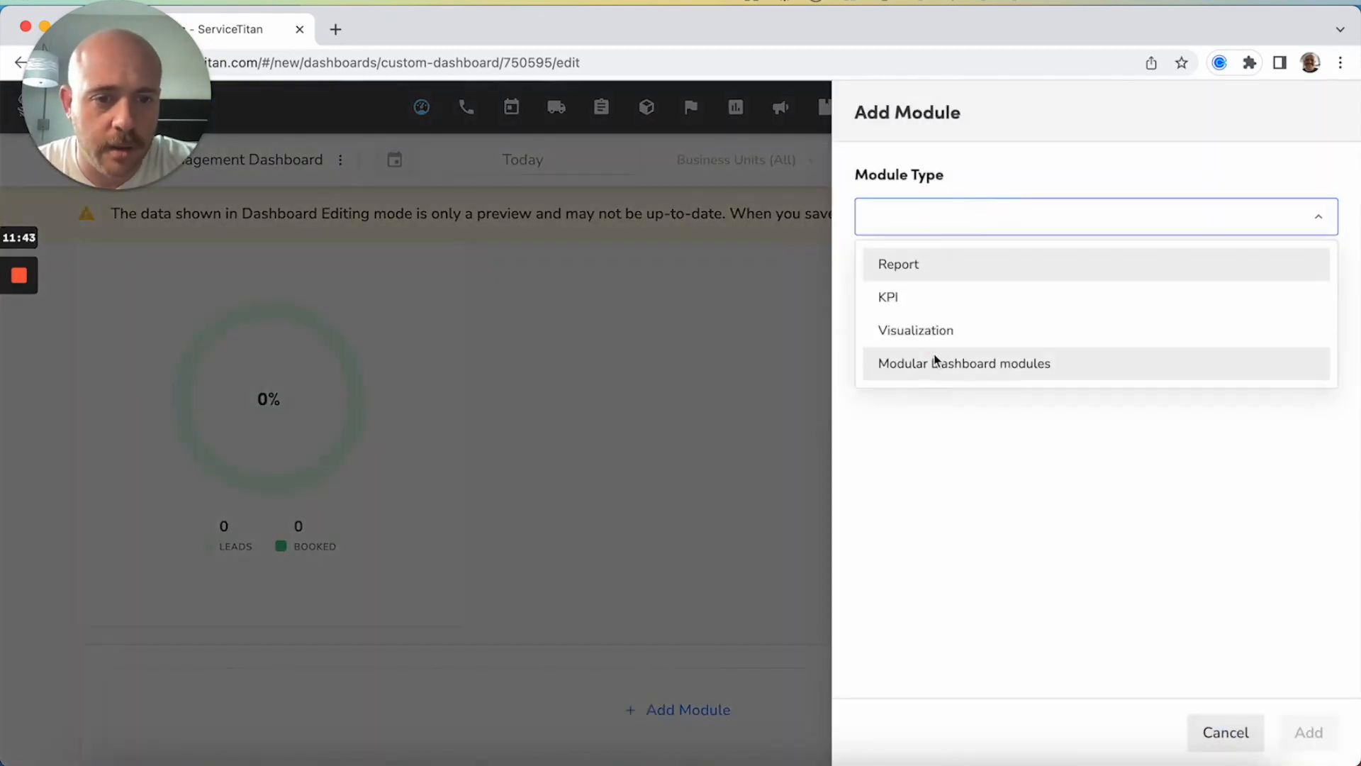
pyautogui.click(1102, 365)
pyautogui.scroll(-4, 1103, 425)
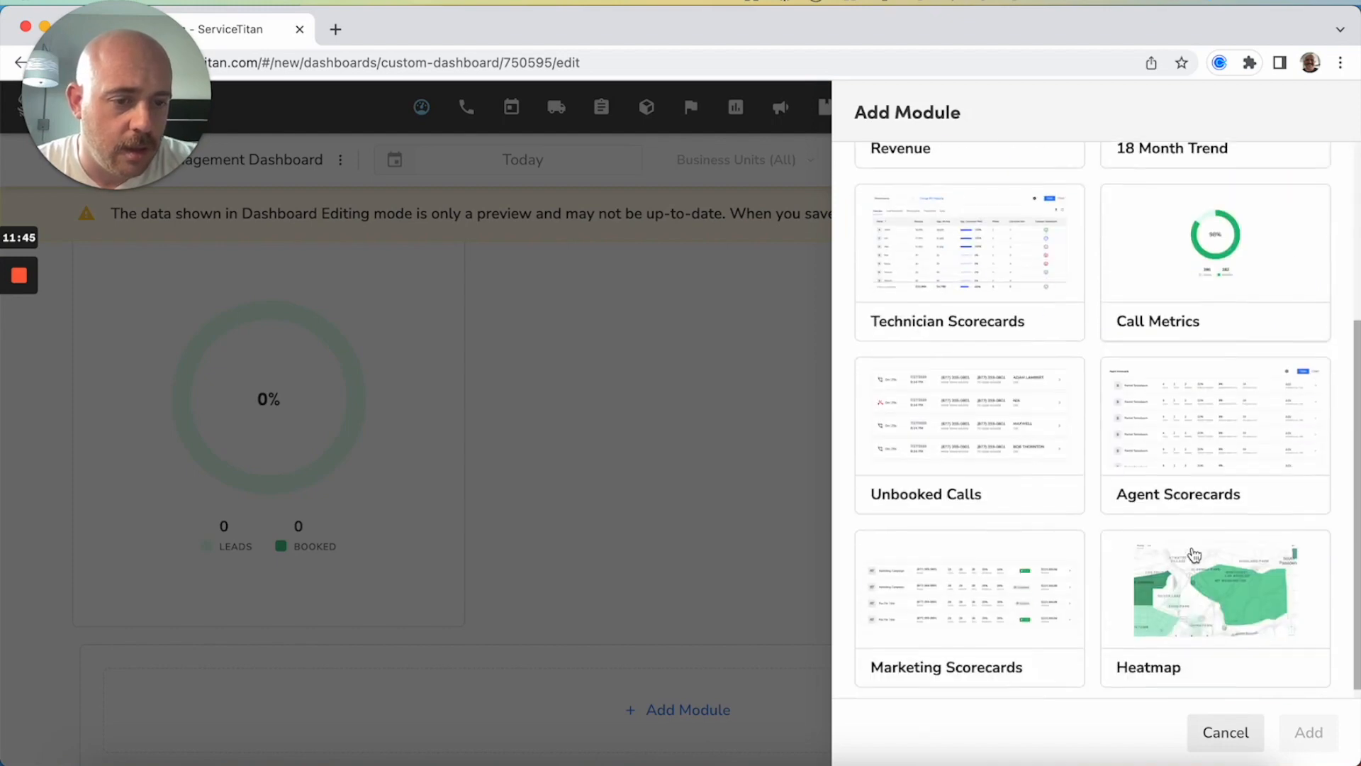
pyautogui.click(918, 394)
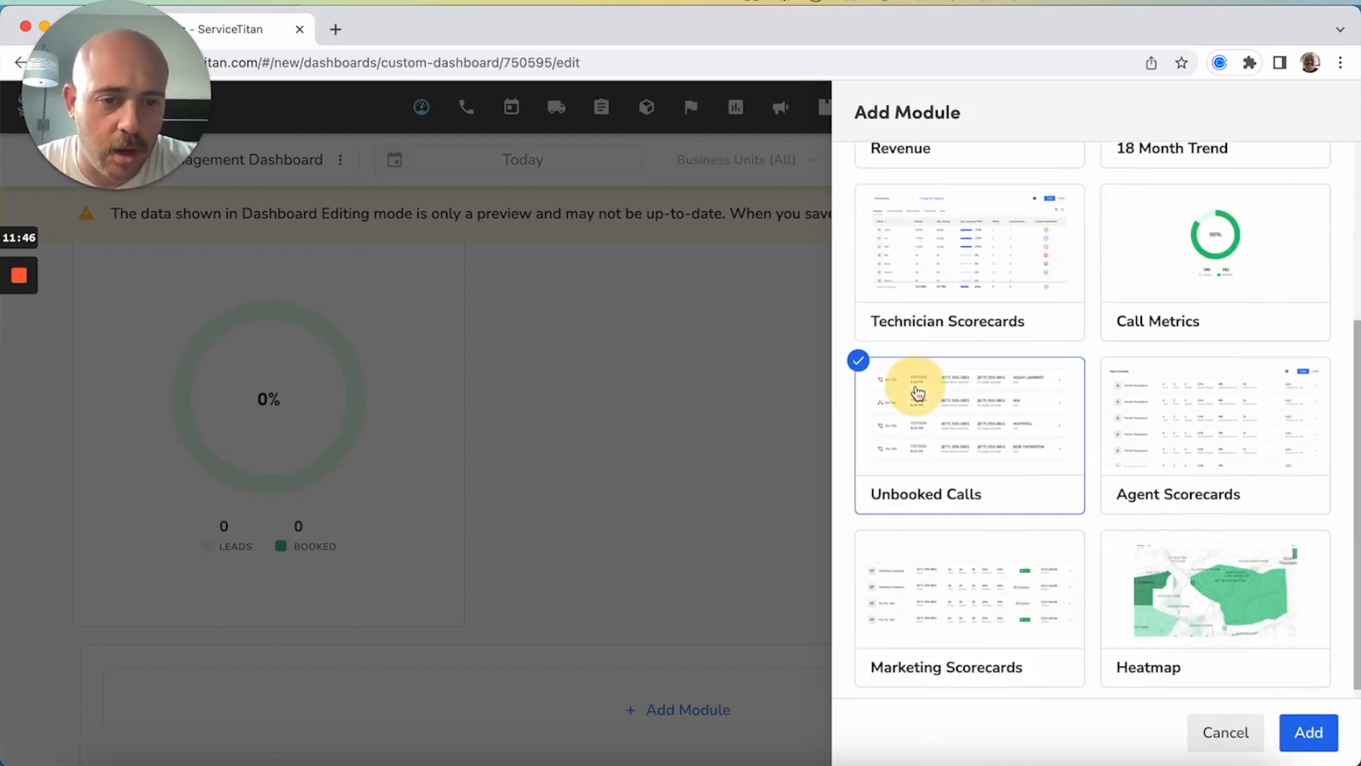
pyautogui.click(1308, 733)
# Add the Agent Scorecards module from the Modular Dashboard modules below the Unbooked Calls module
pyautogui.scroll(-3, 691, 539)
pyautogui.scroll(-5, 688, 560)
pyautogui.click(620, 623)
pyautogui.click(1024, 218)
pyautogui.click(960, 369)
pyautogui.scroll(-3, 1231, 572)
pyautogui.click(1234, 572)
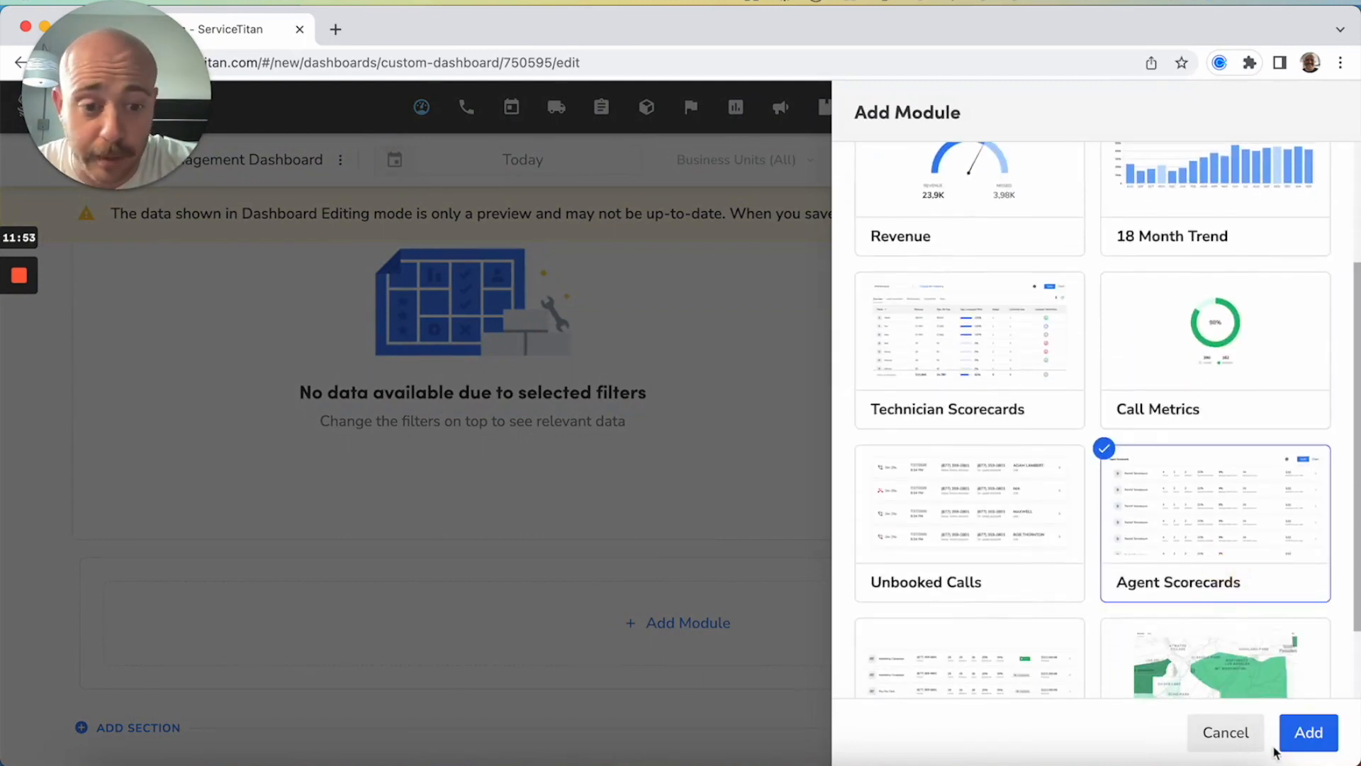
pyautogui.click(1307, 733)
# Move the Unbooked Calls module beside the Call Metrics module and check the resulting layout
pyautogui.scroll(5, 1220, 537)
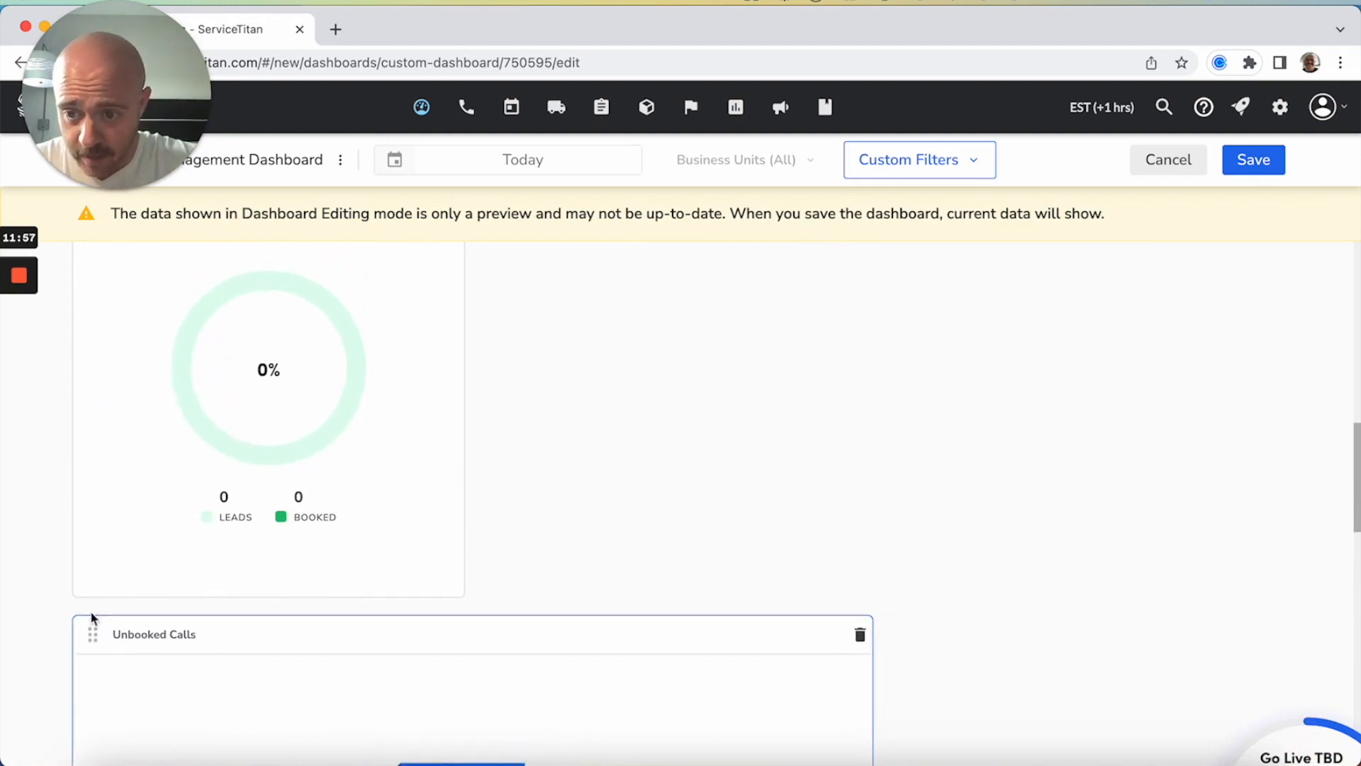
pyautogui.moveTo(91, 635); pyautogui.dragTo(496, 431)
pyautogui.scroll(3, 495, 435)
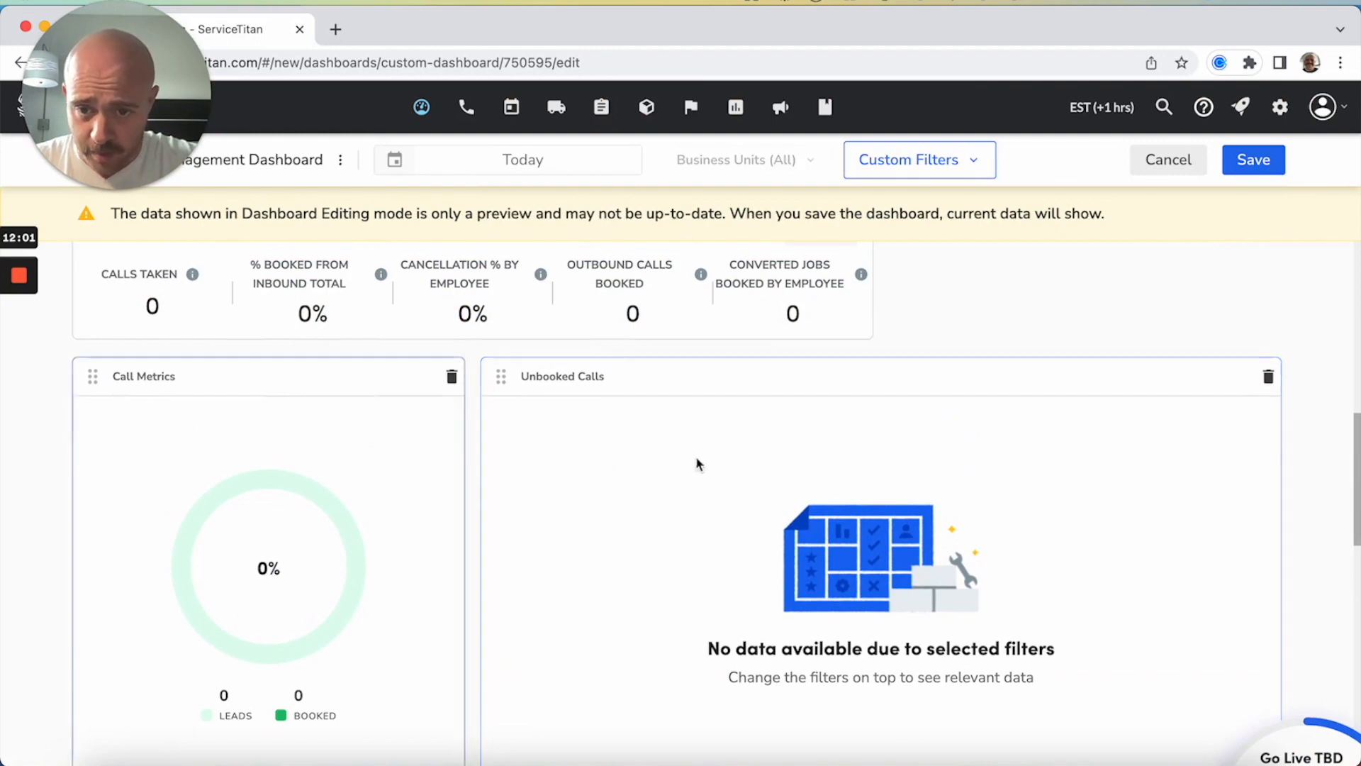
pyautogui.scroll(-5, 675, 460)
pyautogui.scroll(-5, 676, 465)
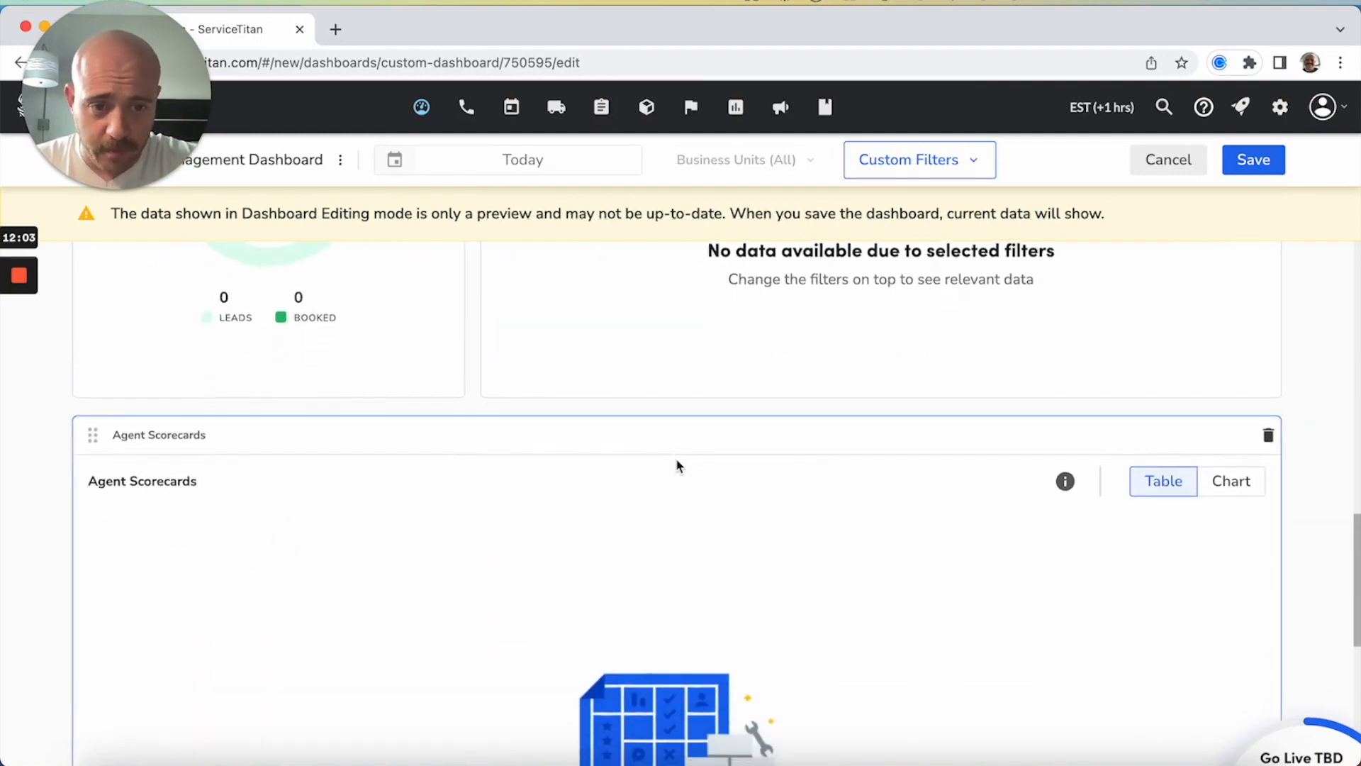
pyautogui.scroll(5, 676, 465)
pyautogui.scroll(5, 677, 465)
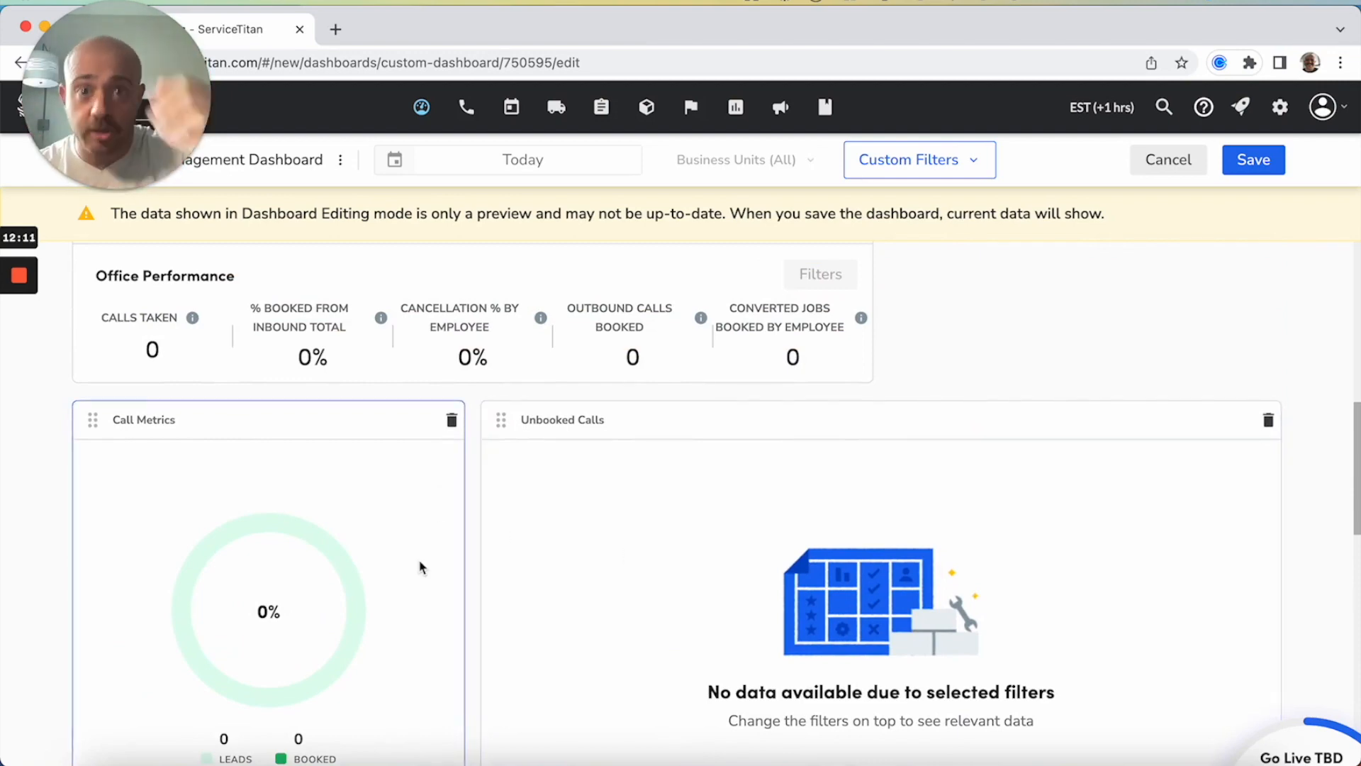
pyautogui.scroll(6, 421, 567)
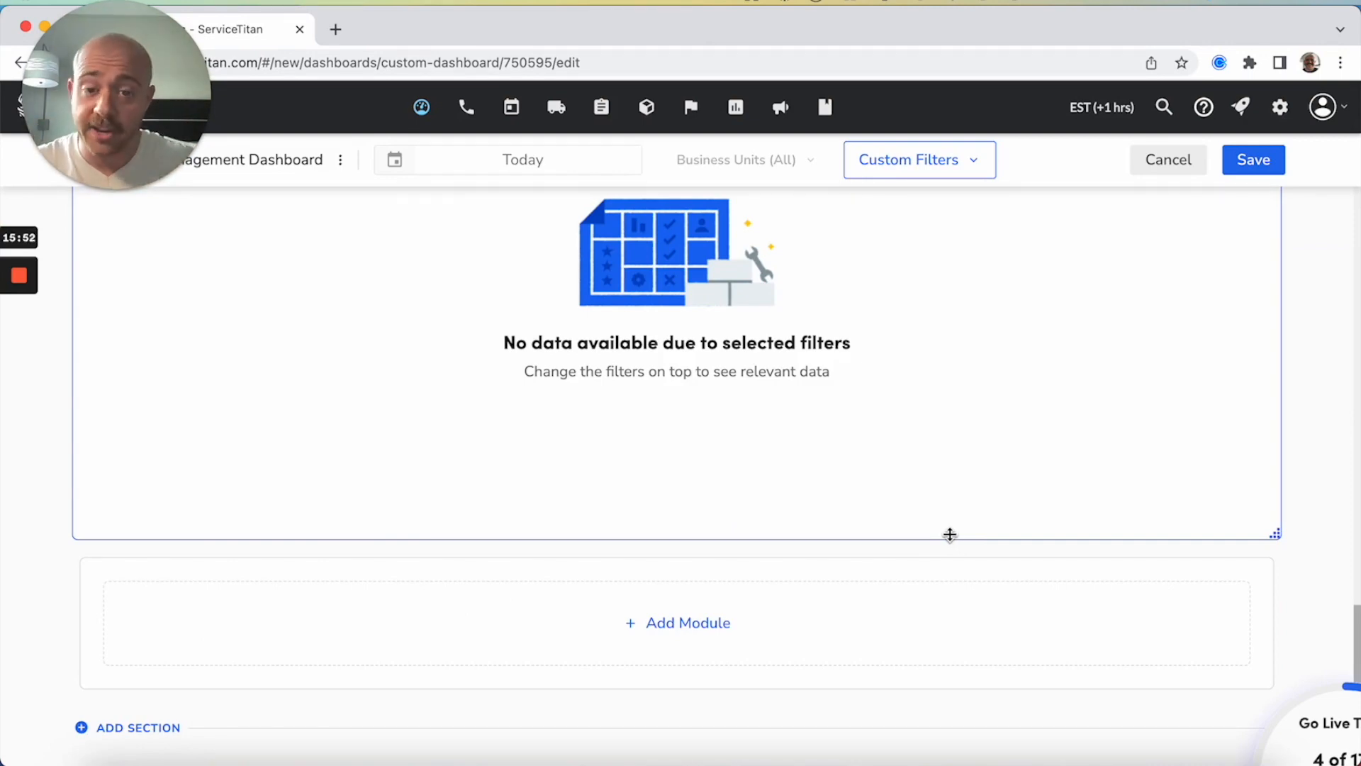
# Add a Report module from the Office Performance template using the Office Performance report, keeping its default name and description
pyautogui.click(760, 617)
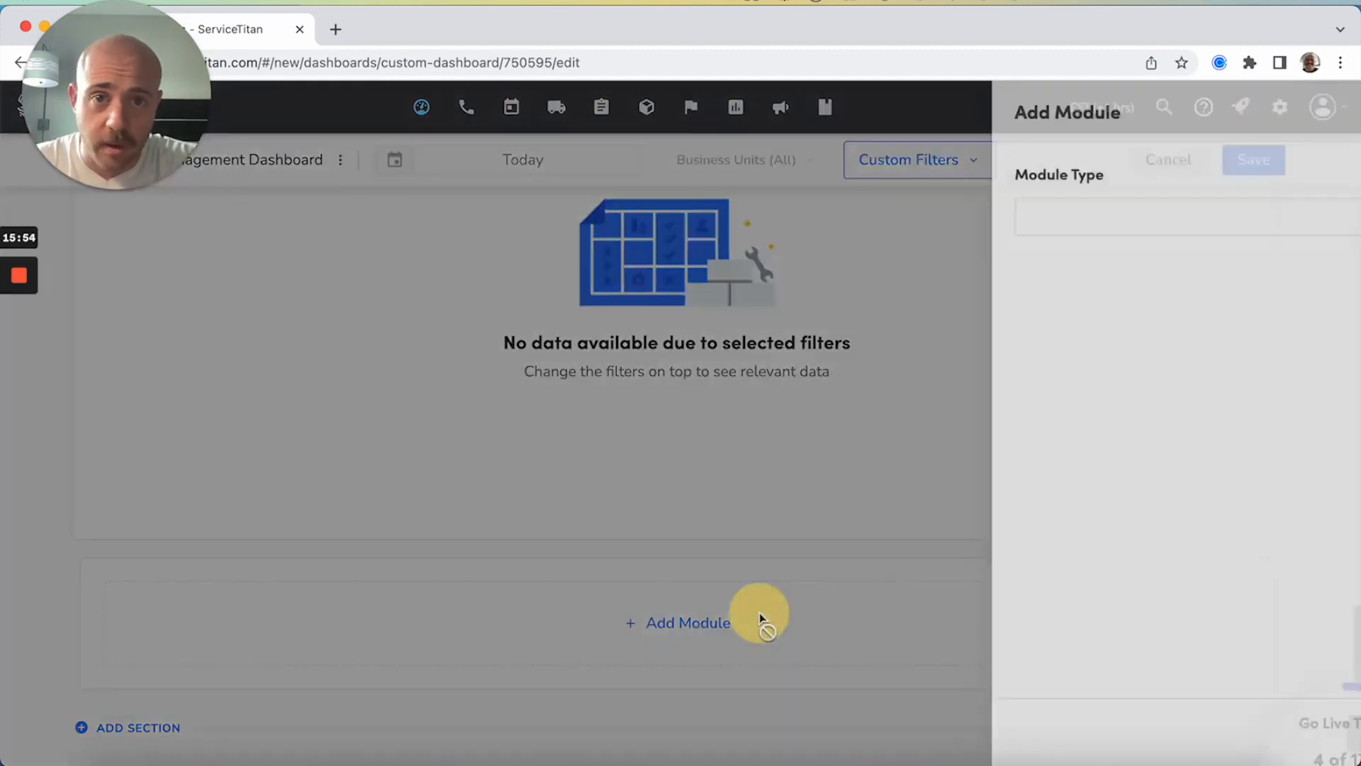
pyautogui.click(921, 224)
pyautogui.click(942, 275)
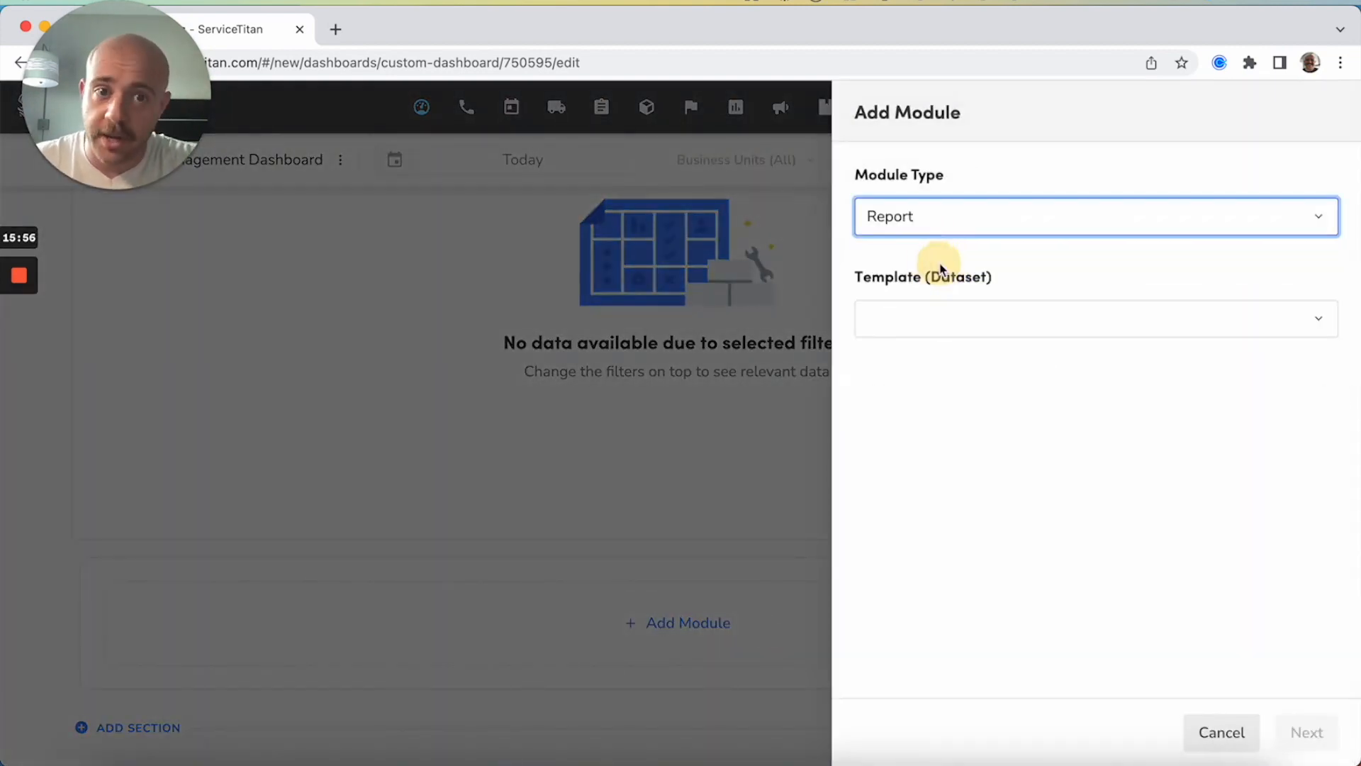
pyautogui.click(951, 325)
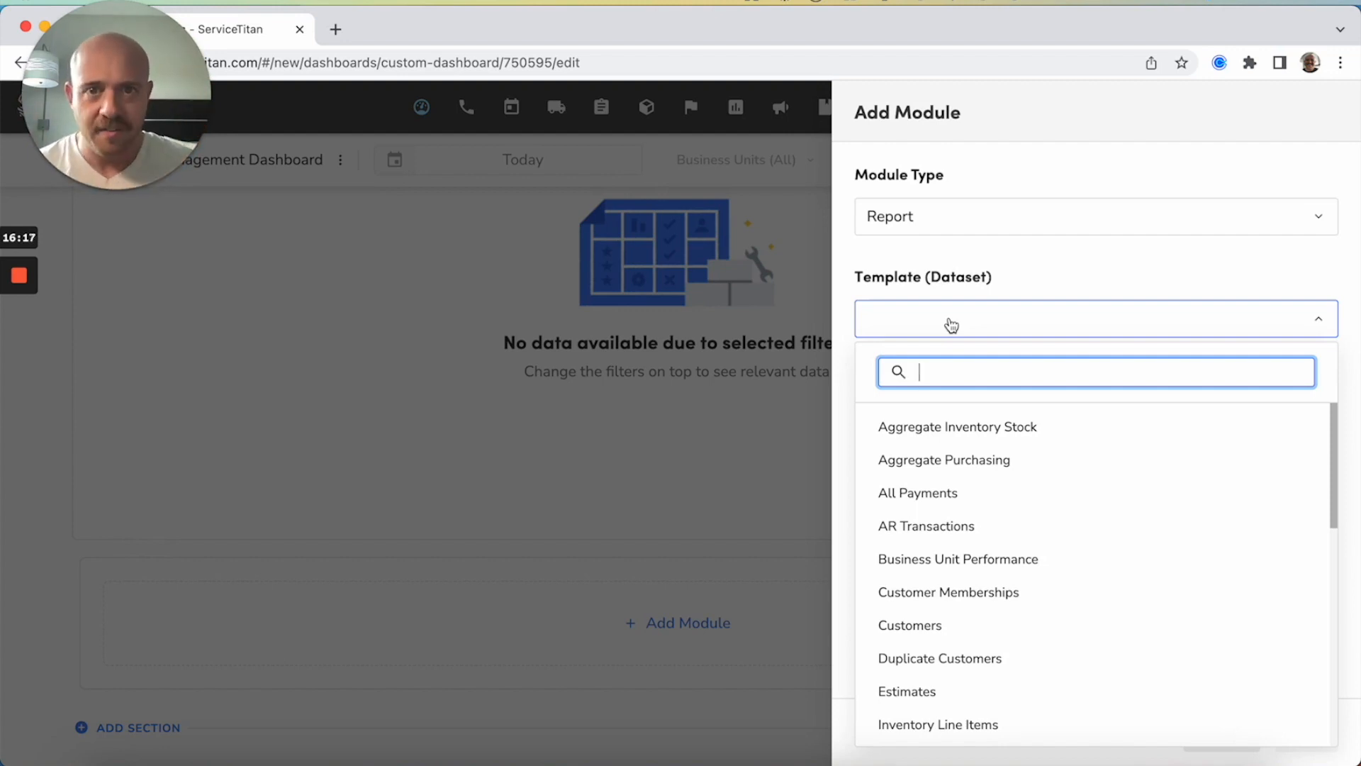
pyautogui.write('office per')
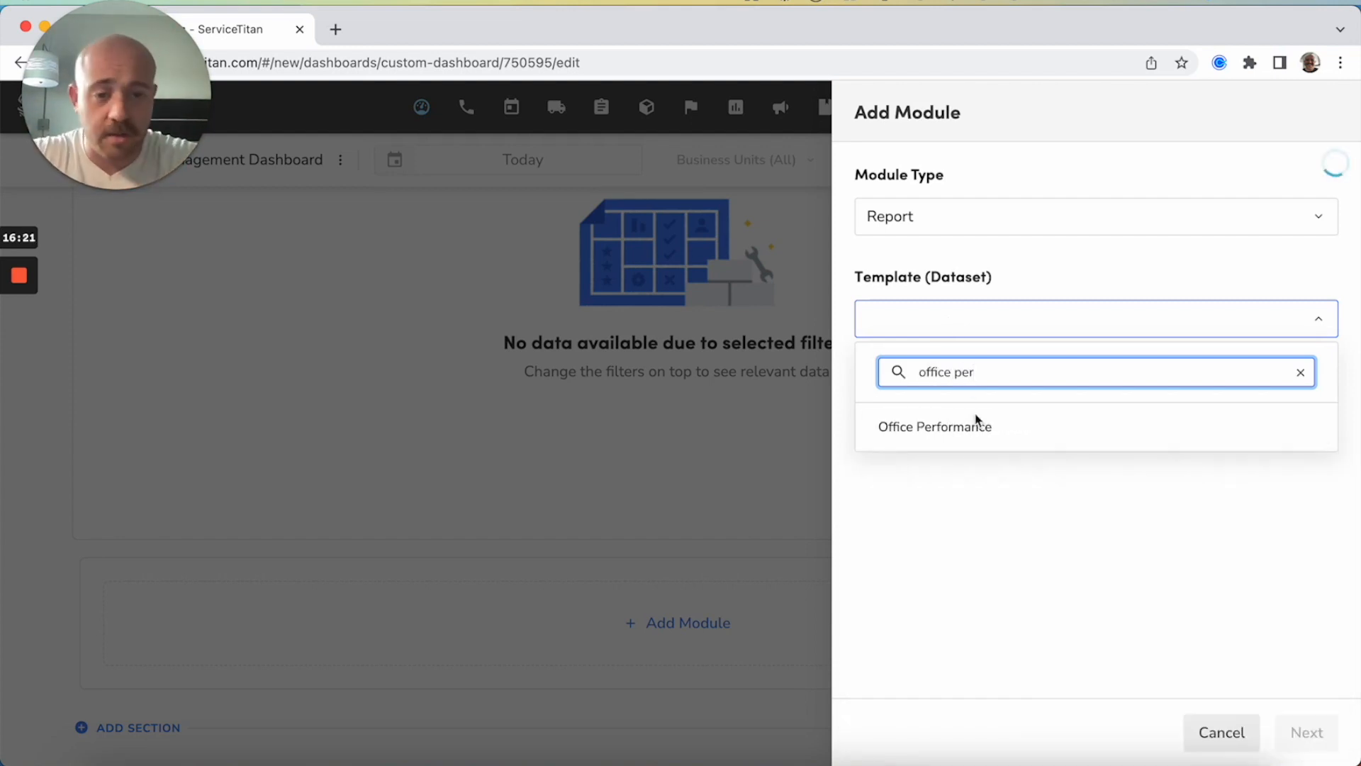
pyautogui.click(954, 430)
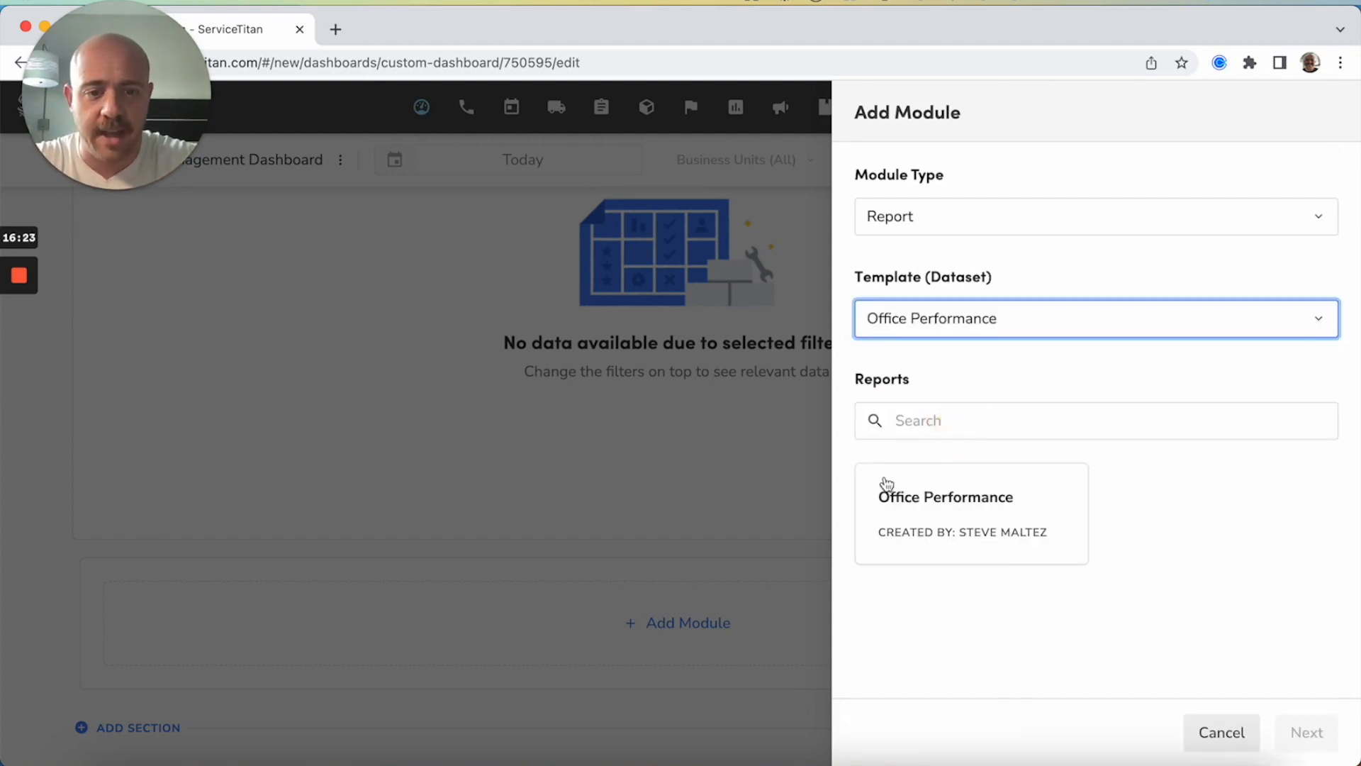
pyautogui.click(959, 509)
pyautogui.click(1307, 733)
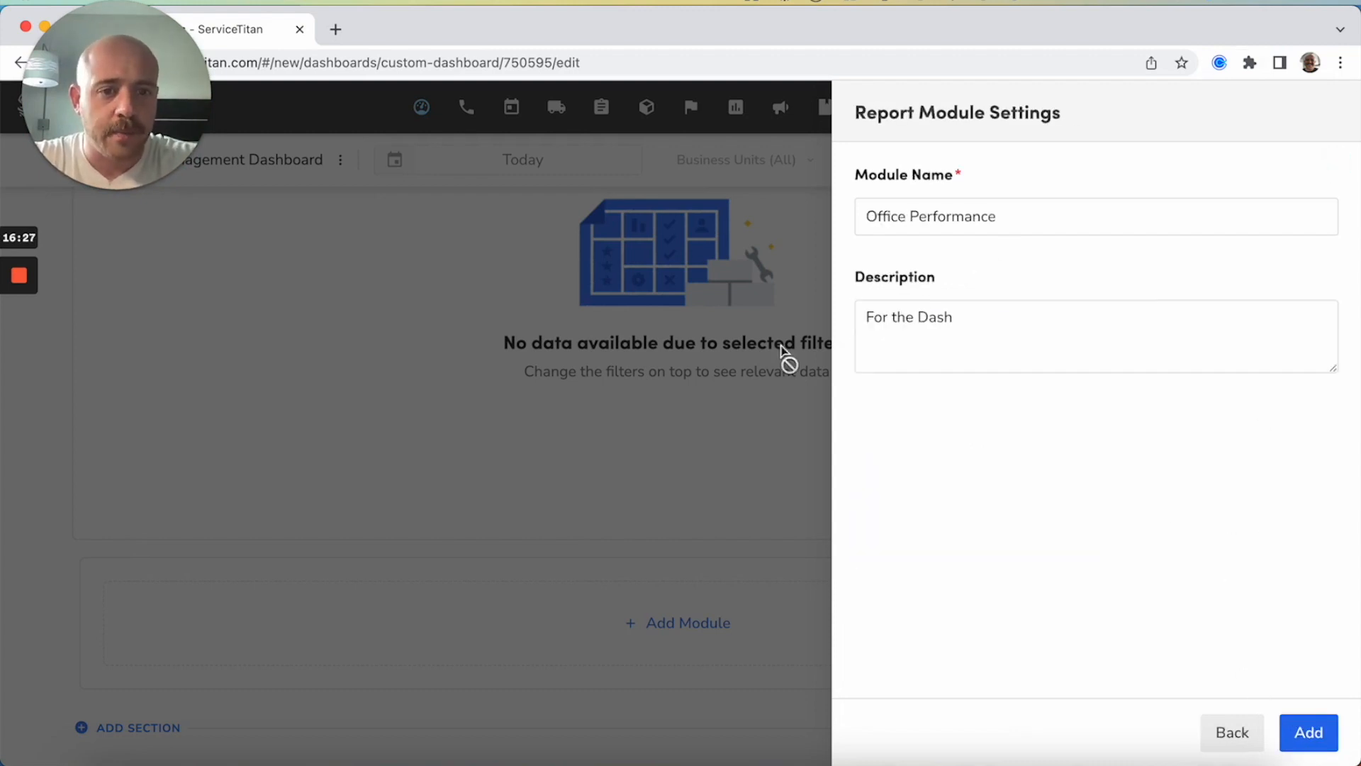
pyautogui.click(1308, 731)
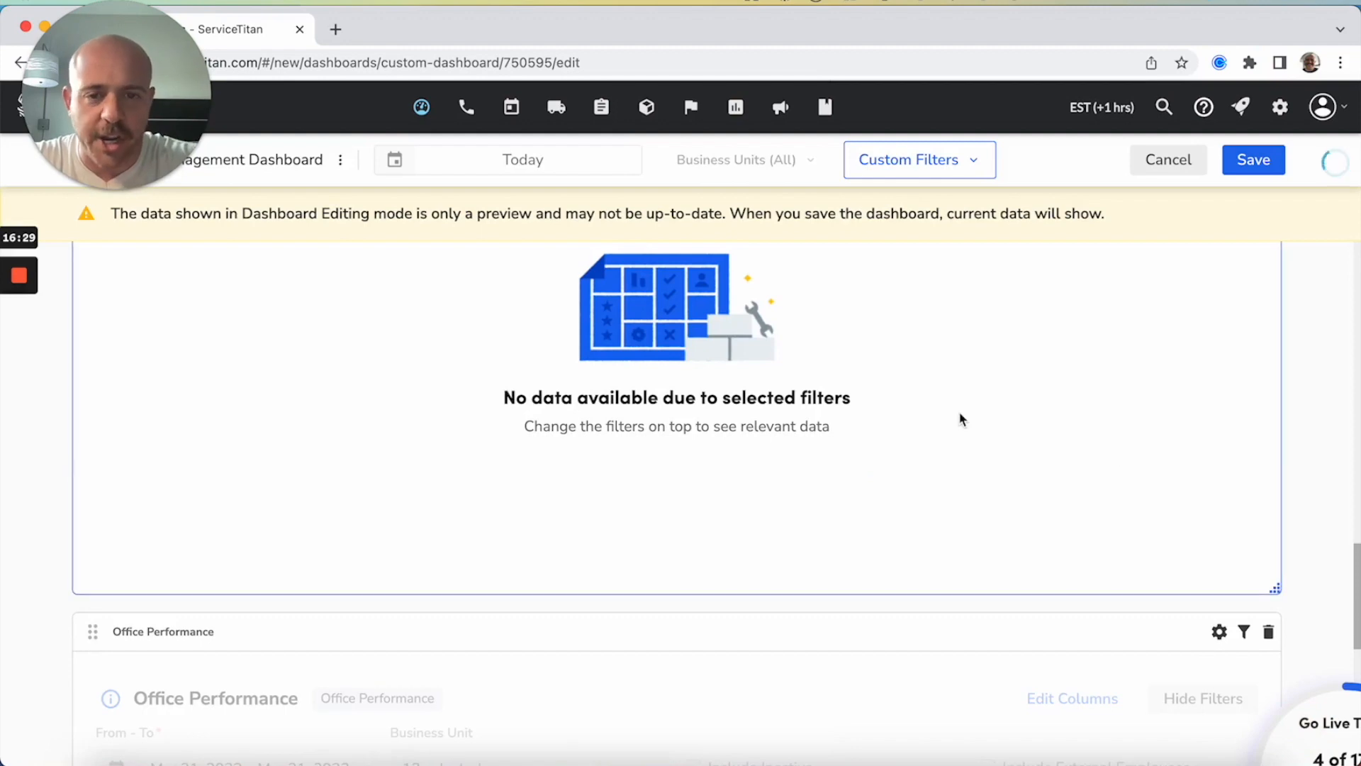
# Examine the new Office Performance report table and the modules above it, up to the CSR charts
pyautogui.scroll(-2, 963, 419)
pyautogui.scroll(-5, 962, 419)
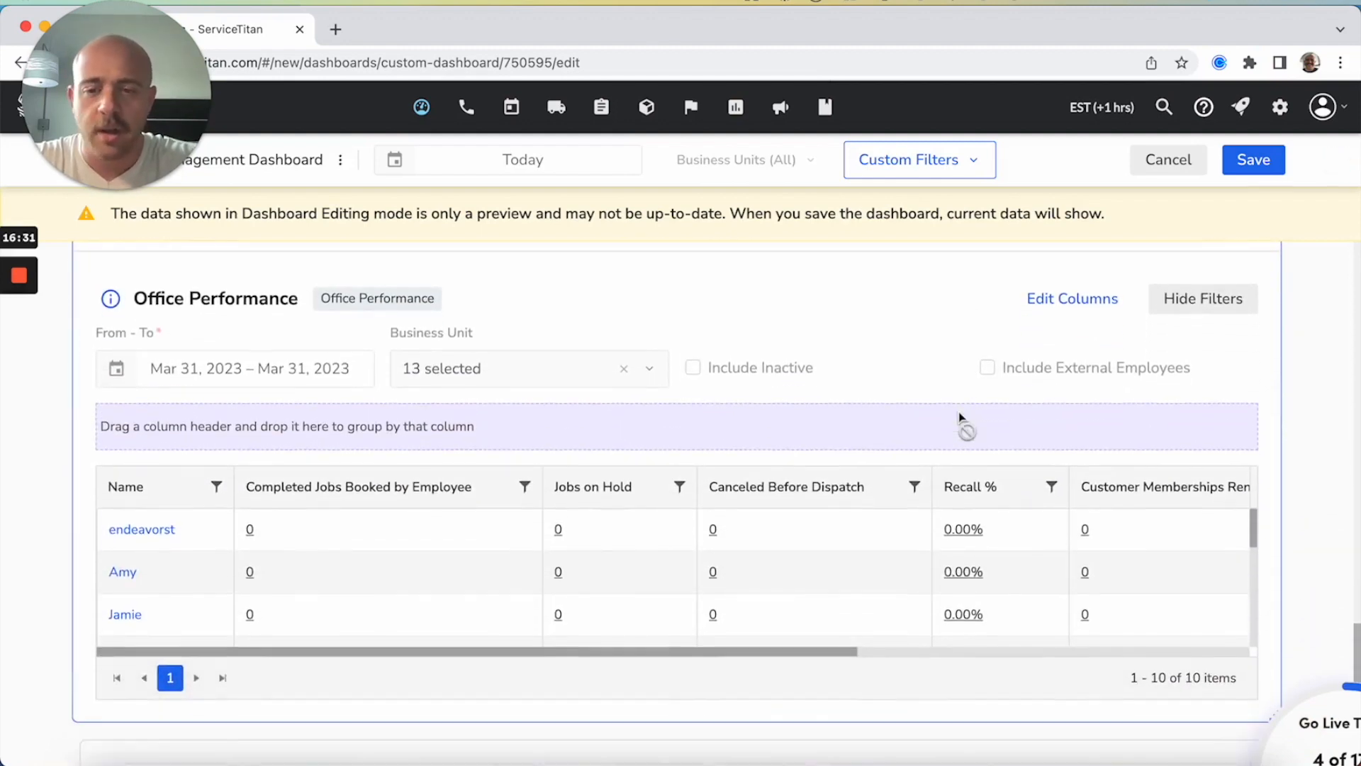
pyautogui.scroll(1, 962, 419)
pyautogui.scroll(2, 962, 419)
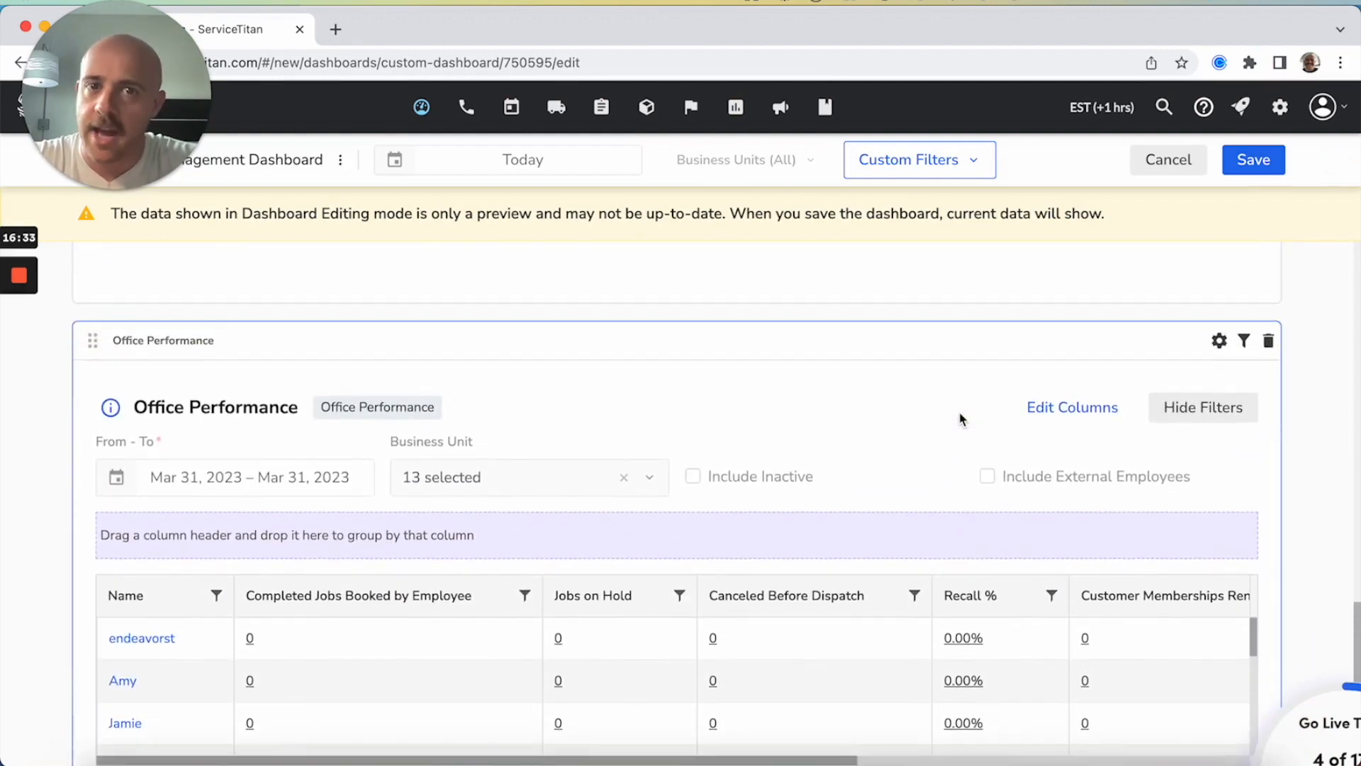
pyautogui.scroll(10, 962, 419)
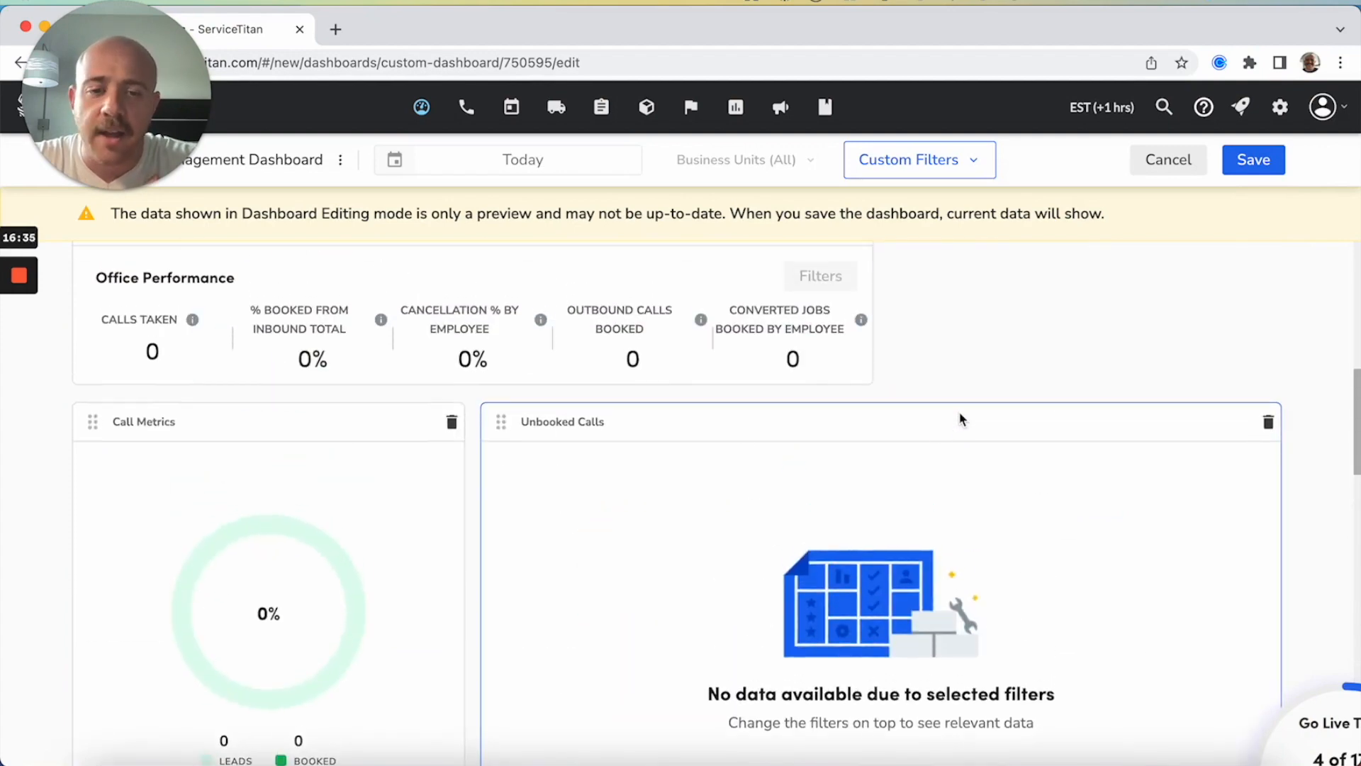
pyautogui.scroll(4, 789, 538)
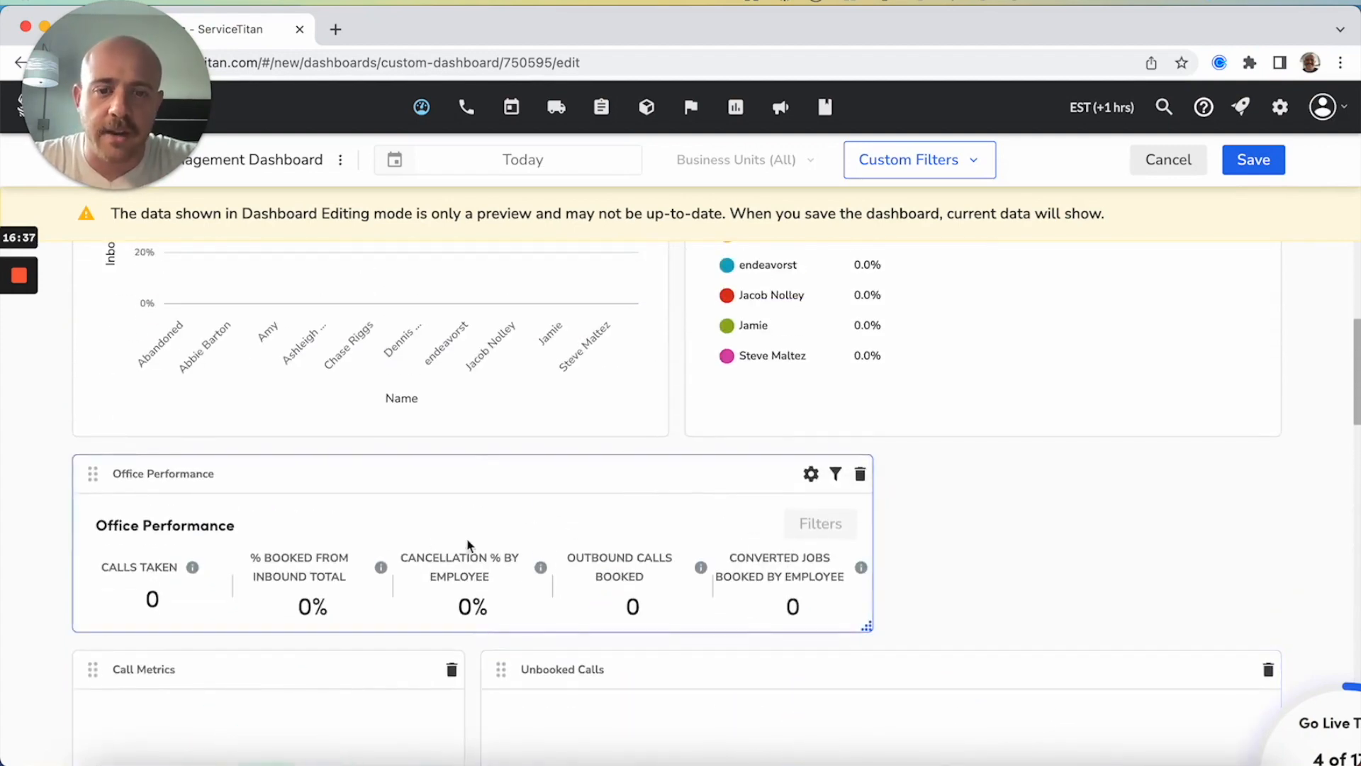
pyautogui.scroll(5, 588, 448)
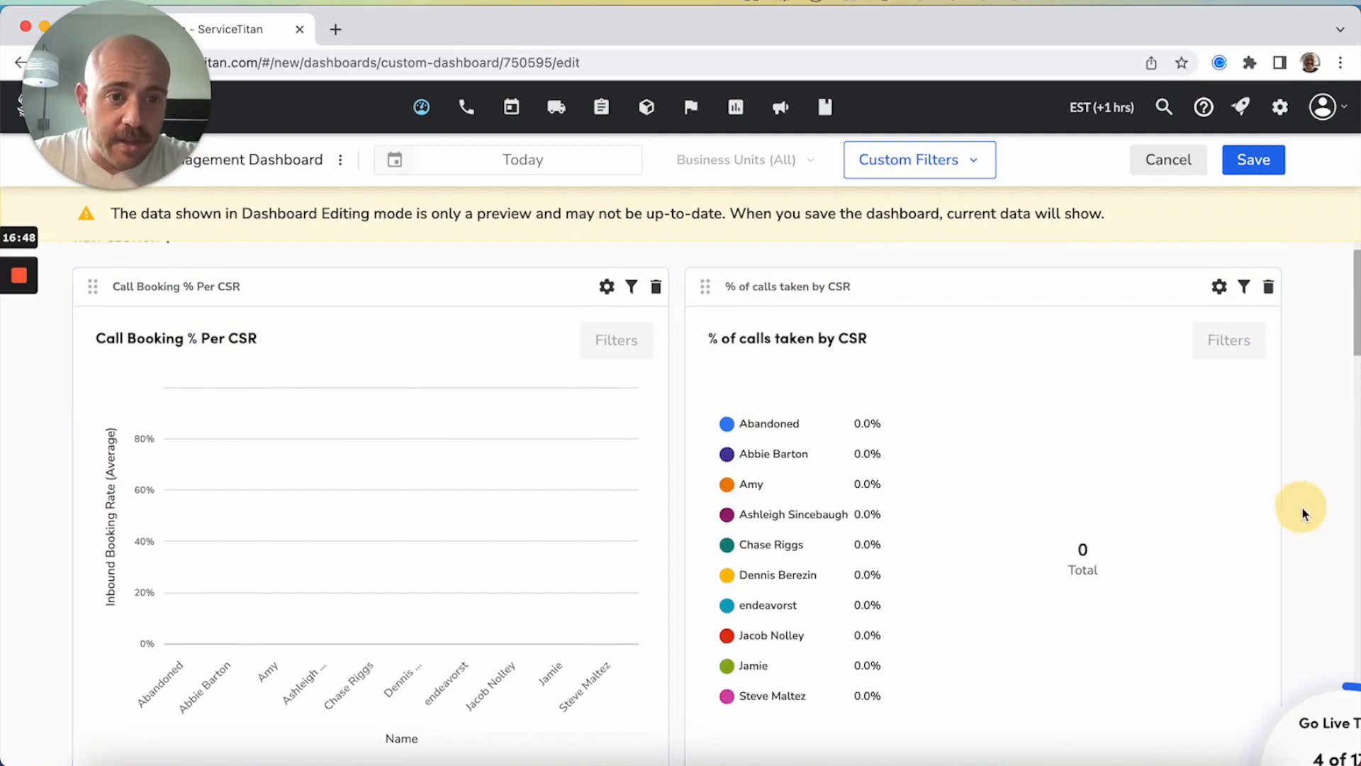
# Add a new section at the end of the dashboard and name it "Dispatching"
pyautogui.scroll(-10, 1307, 514)
pyautogui.click(129, 728)
pyautogui.scroll(-3, 296, 700)
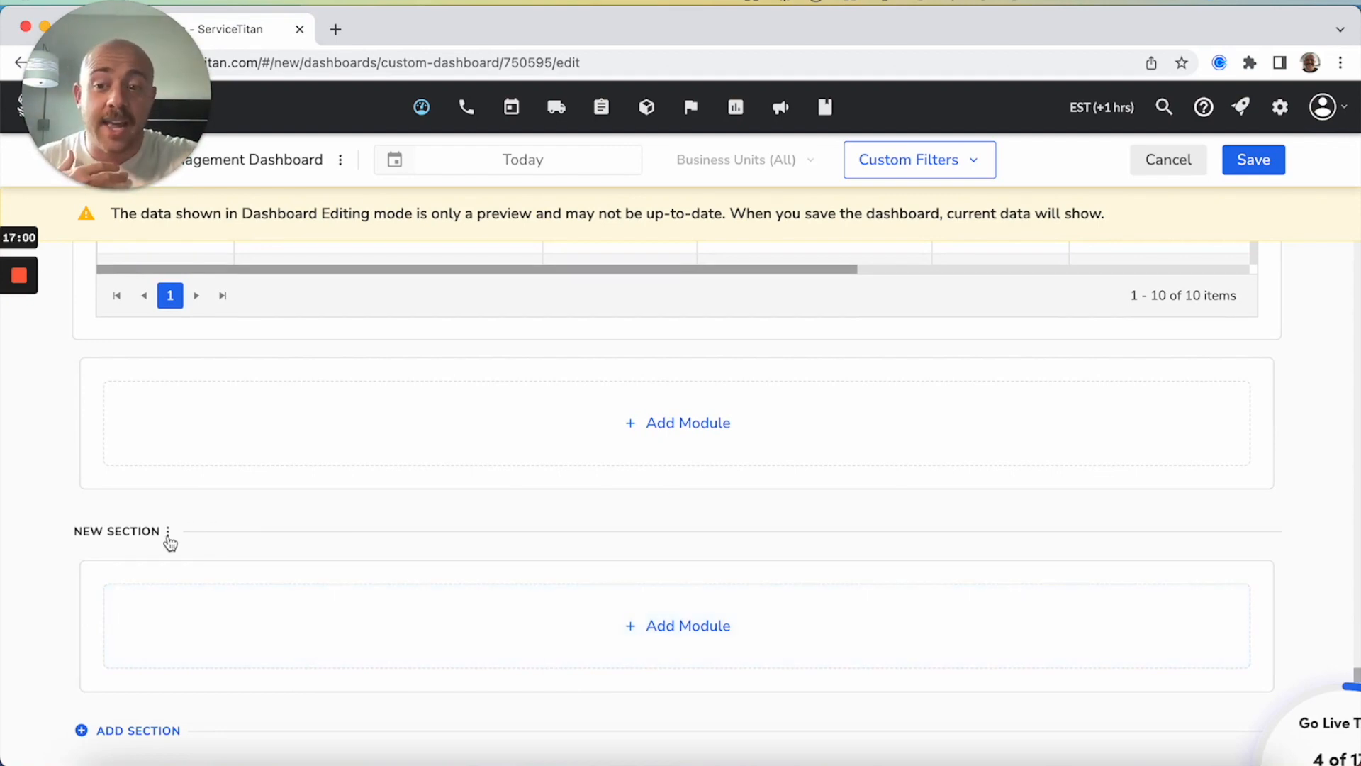
pyautogui.click(168, 534)
pyautogui.click(280, 571)
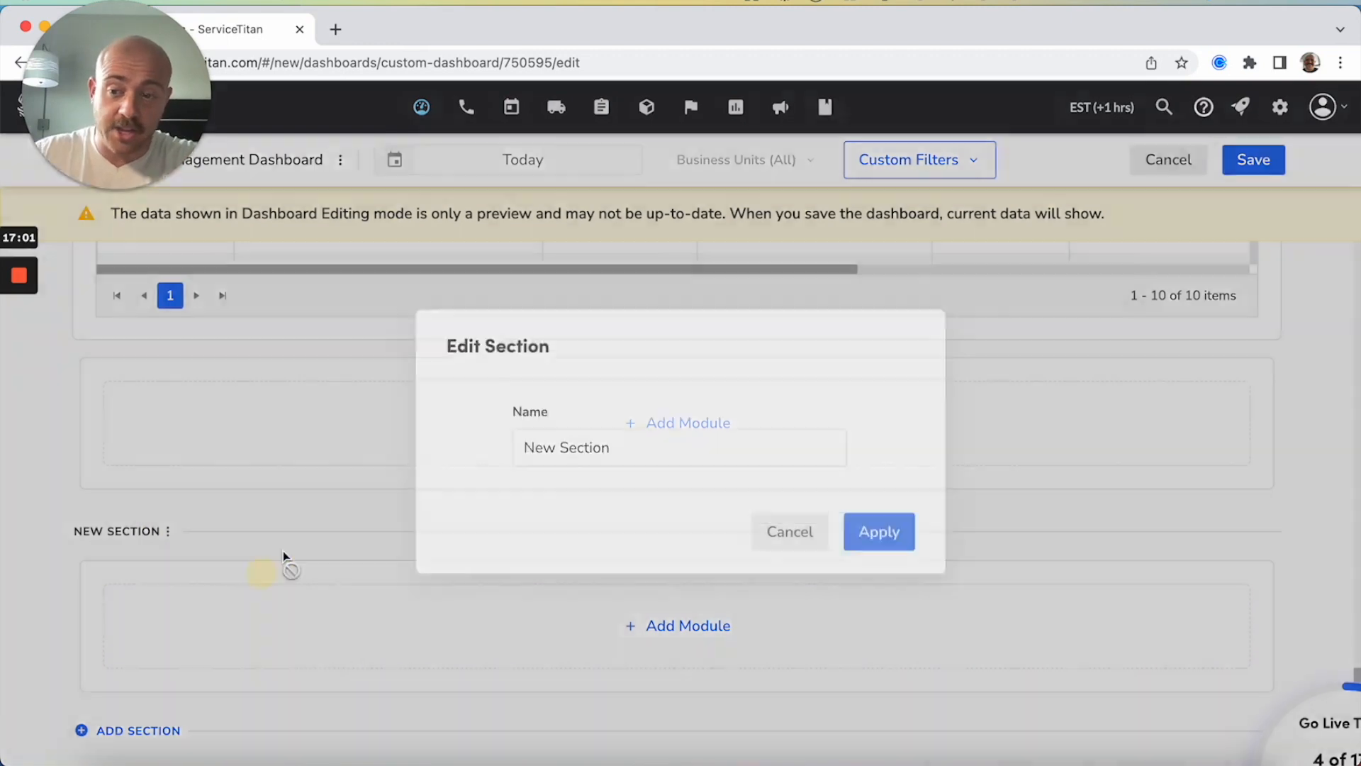
pyautogui.click(524, 430)
pyautogui.press('super+a')
pyautogui.write('Disp')
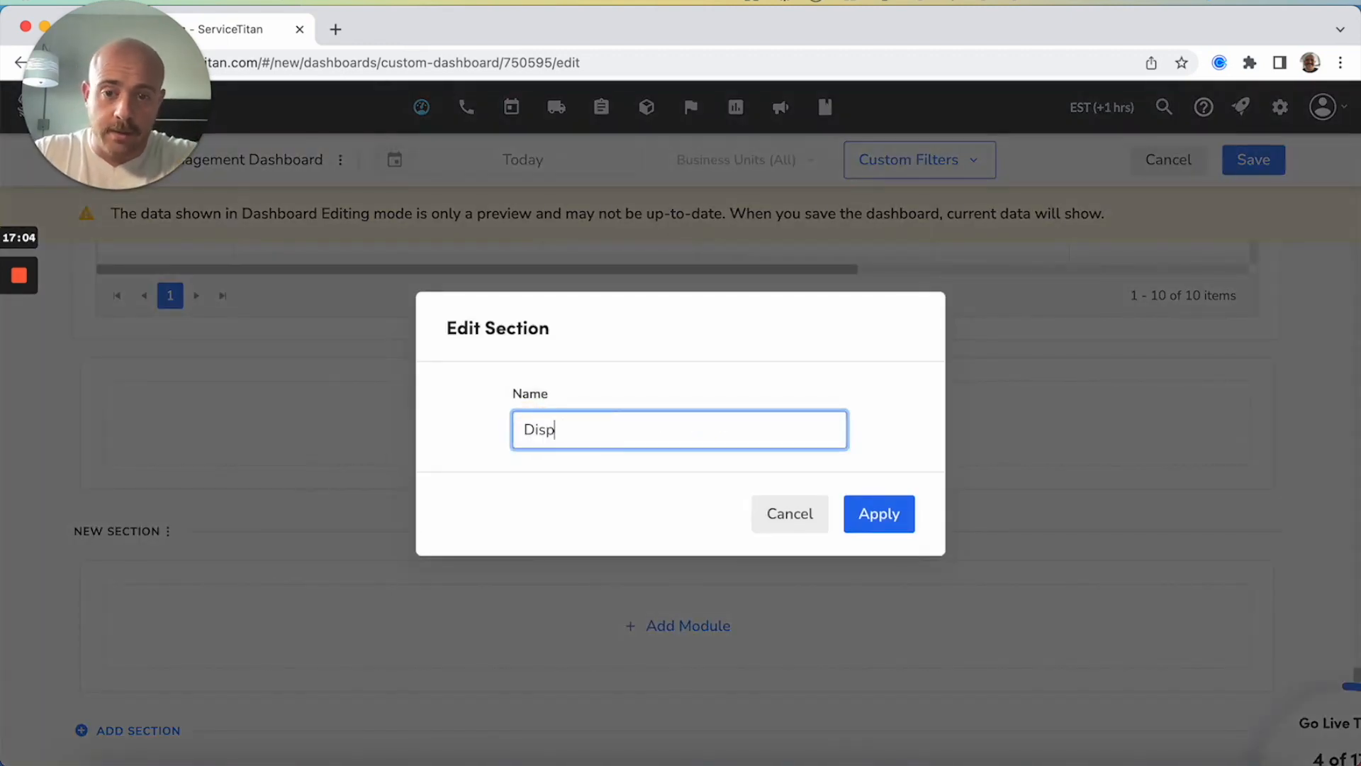
pyautogui.write('atching')
pyautogui.click(877, 516)
# Rename the dashboard's first section to "Call Centers"
pyautogui.scroll(10, 877, 522)
pyautogui.scroll(5, 877, 522)
pyautogui.click(169, 283)
pyautogui.click(223, 332)
pyautogui.click(574, 429)
pyautogui.tripleClick(574, 430)
pyautogui.write('Call Centers')
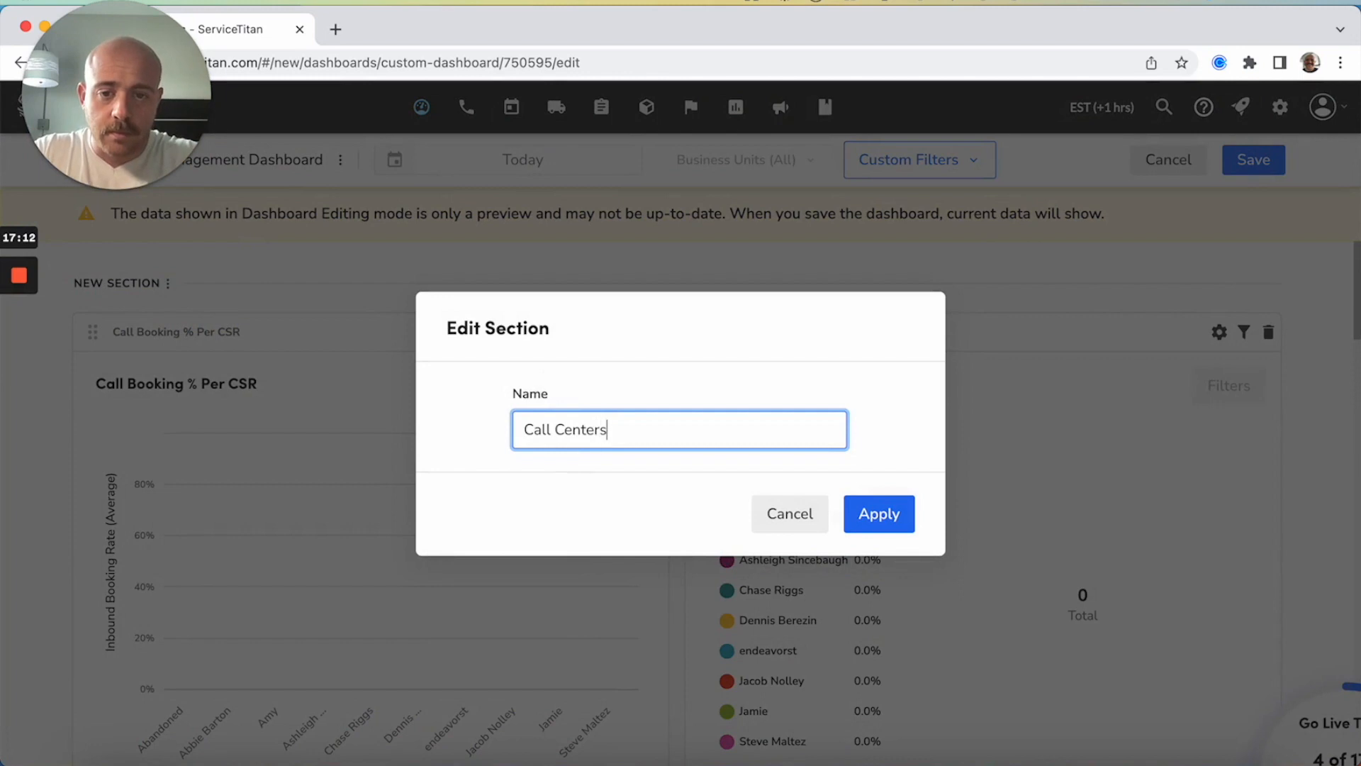
pyautogui.click(878, 512)
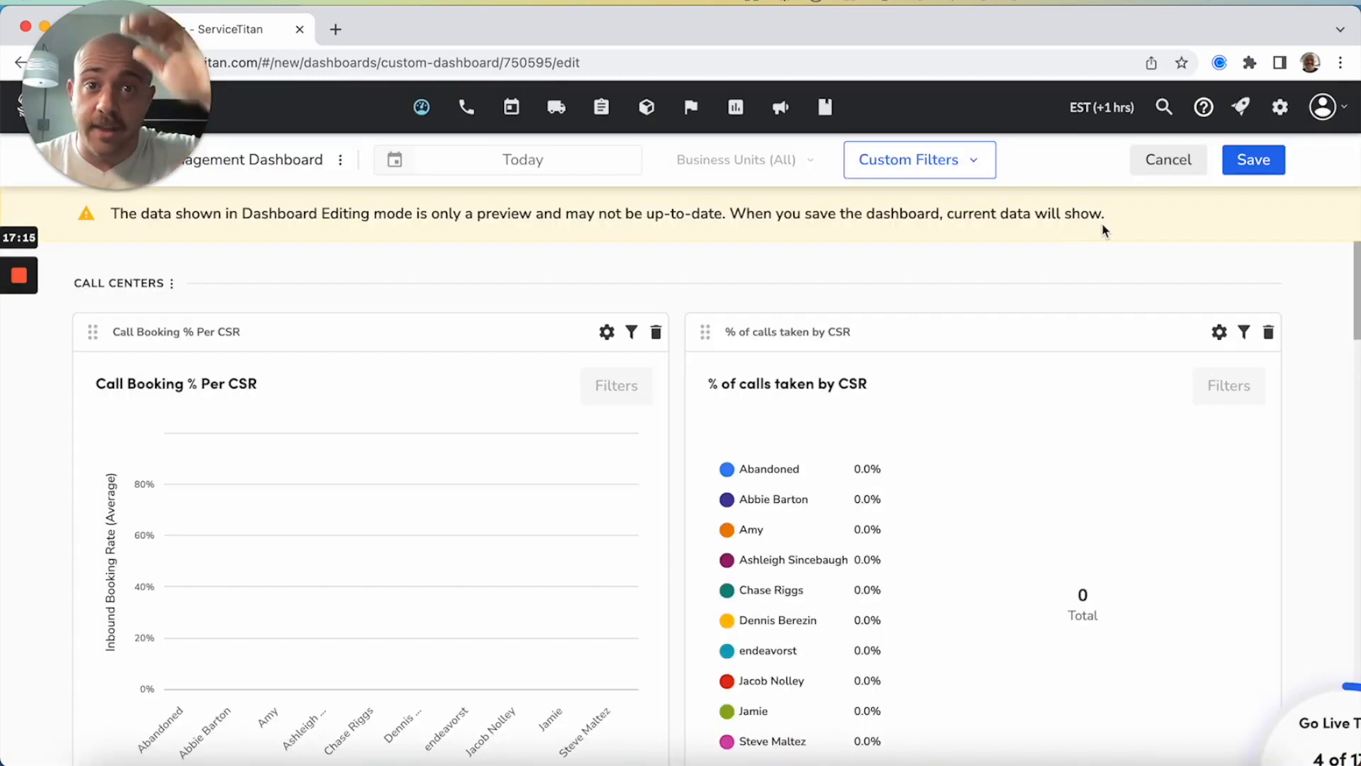
# Look through the Call Centers modules, from the CSR charts to the empty Dispatching section
pyautogui.scroll(-2, 1283, 315)
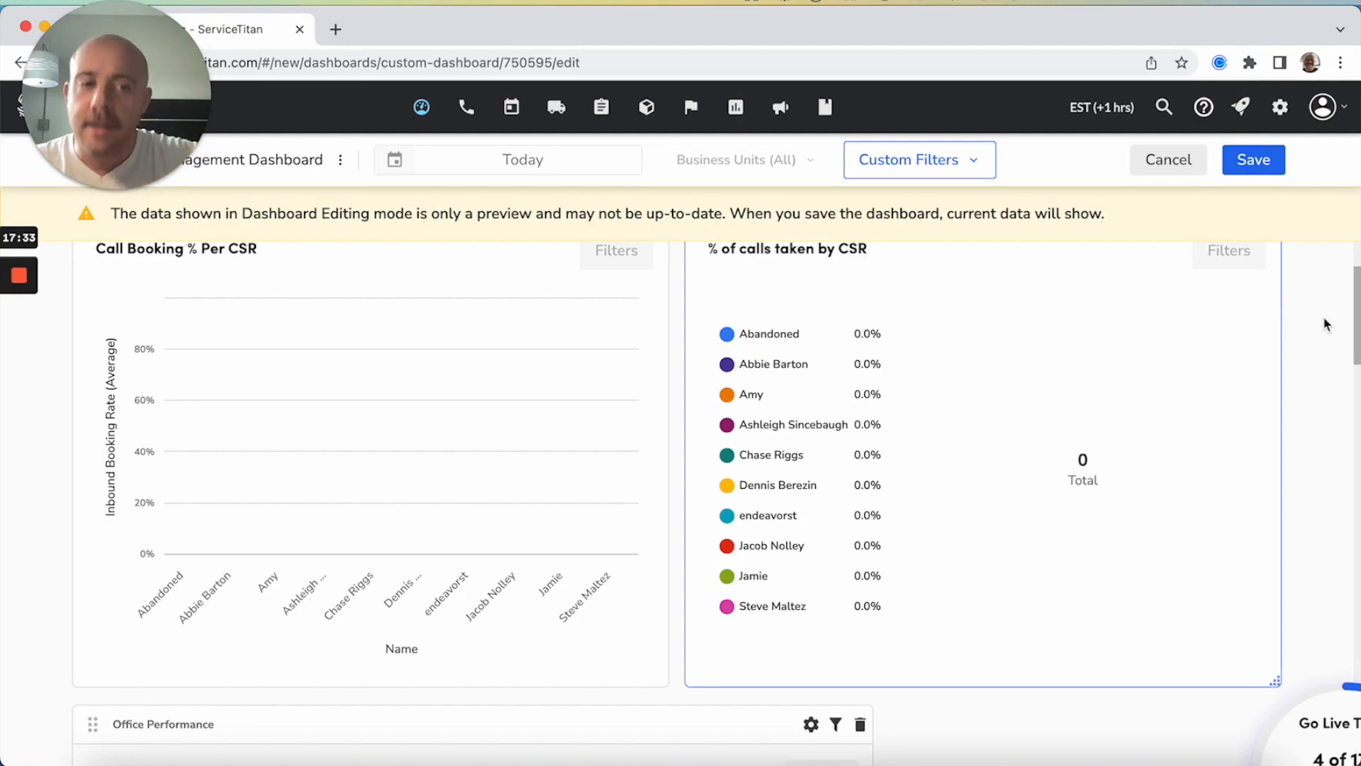
pyautogui.scroll(-2, 1329, 322)
pyautogui.scroll(-10, 1331, 325)
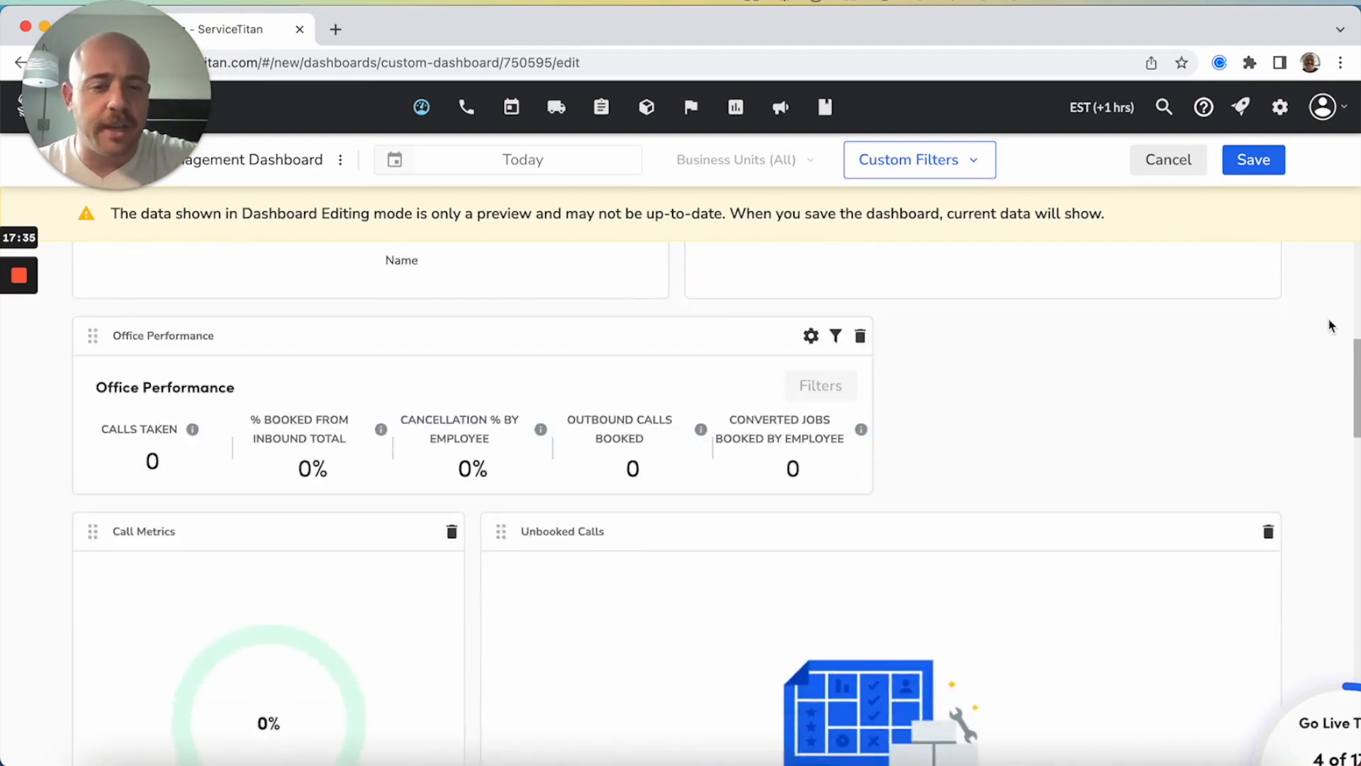
pyautogui.scroll(-2, 1331, 325)
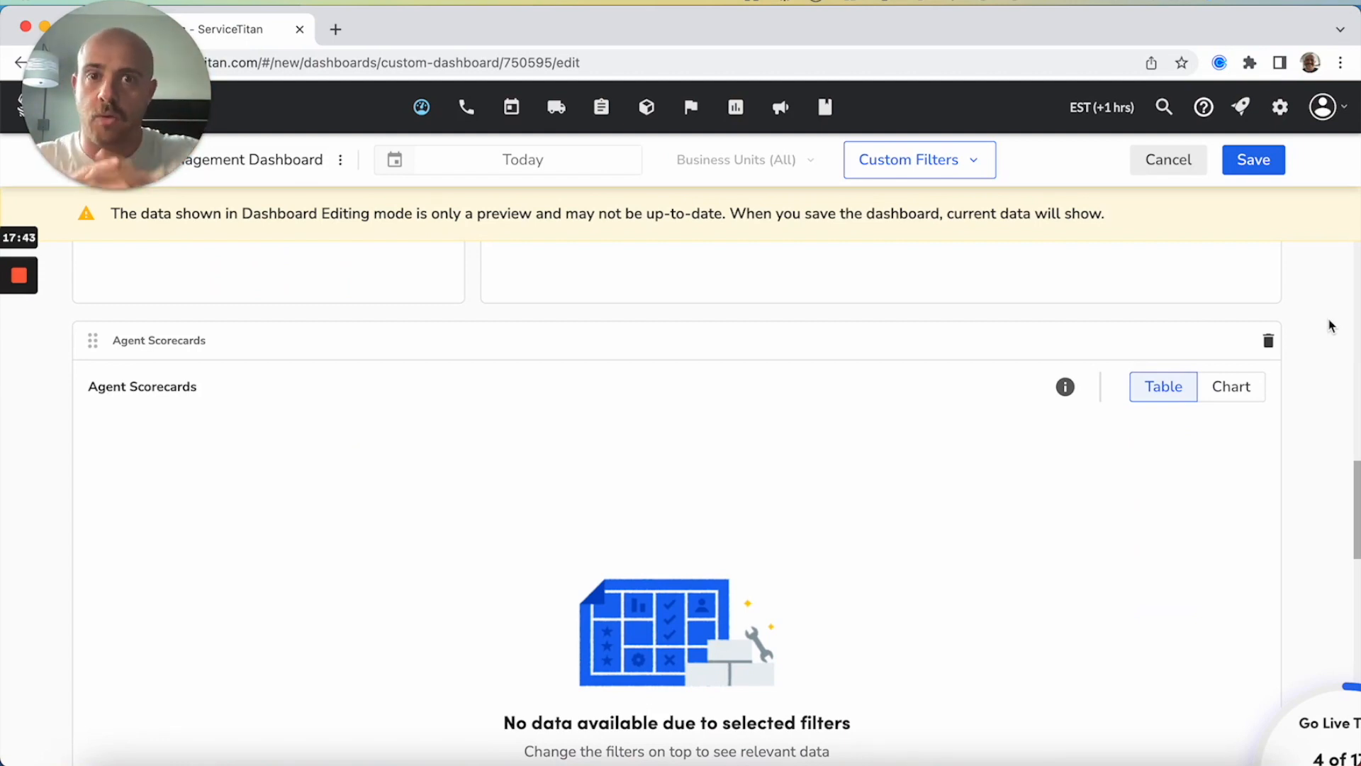
pyautogui.scroll(-9, 1331, 324)
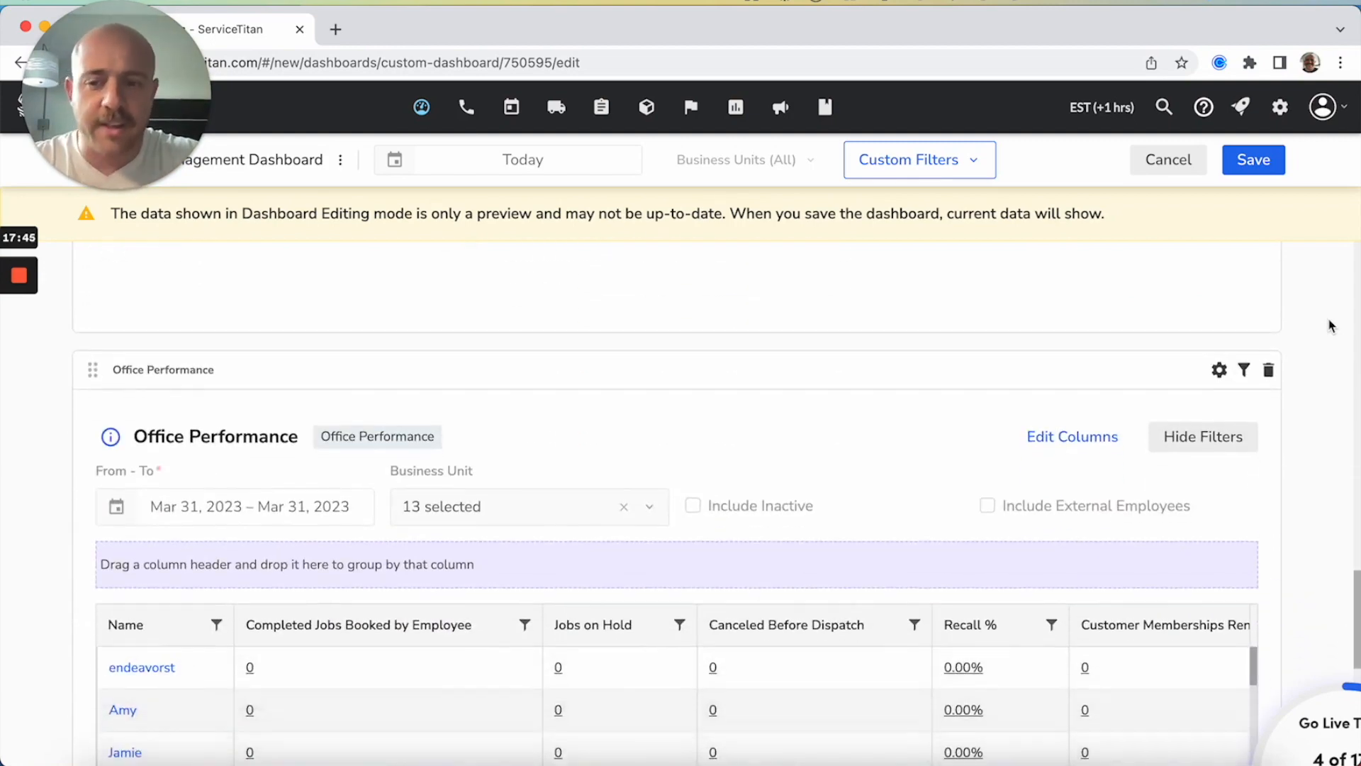
pyautogui.scroll(-11, 338, 338)
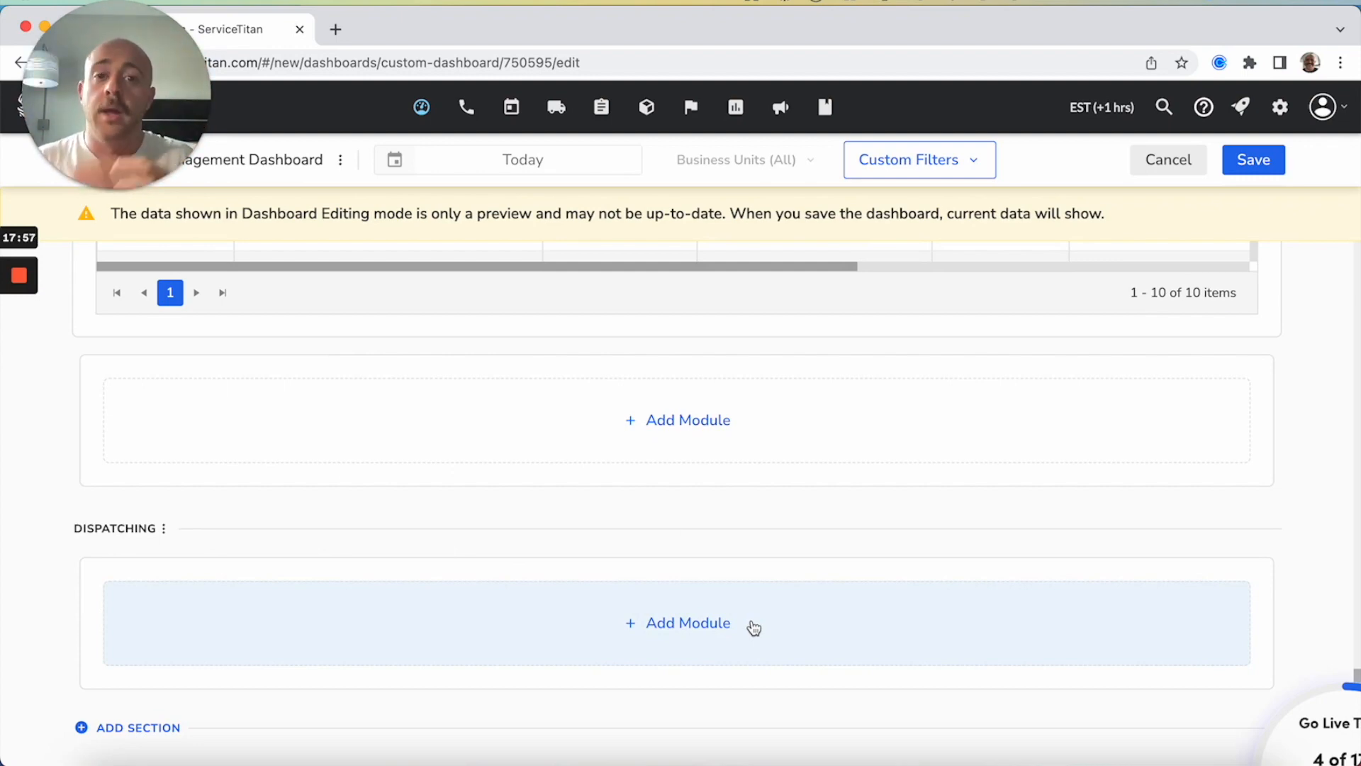
pyautogui.click(753, 627)
pyautogui.click(1165, 234)
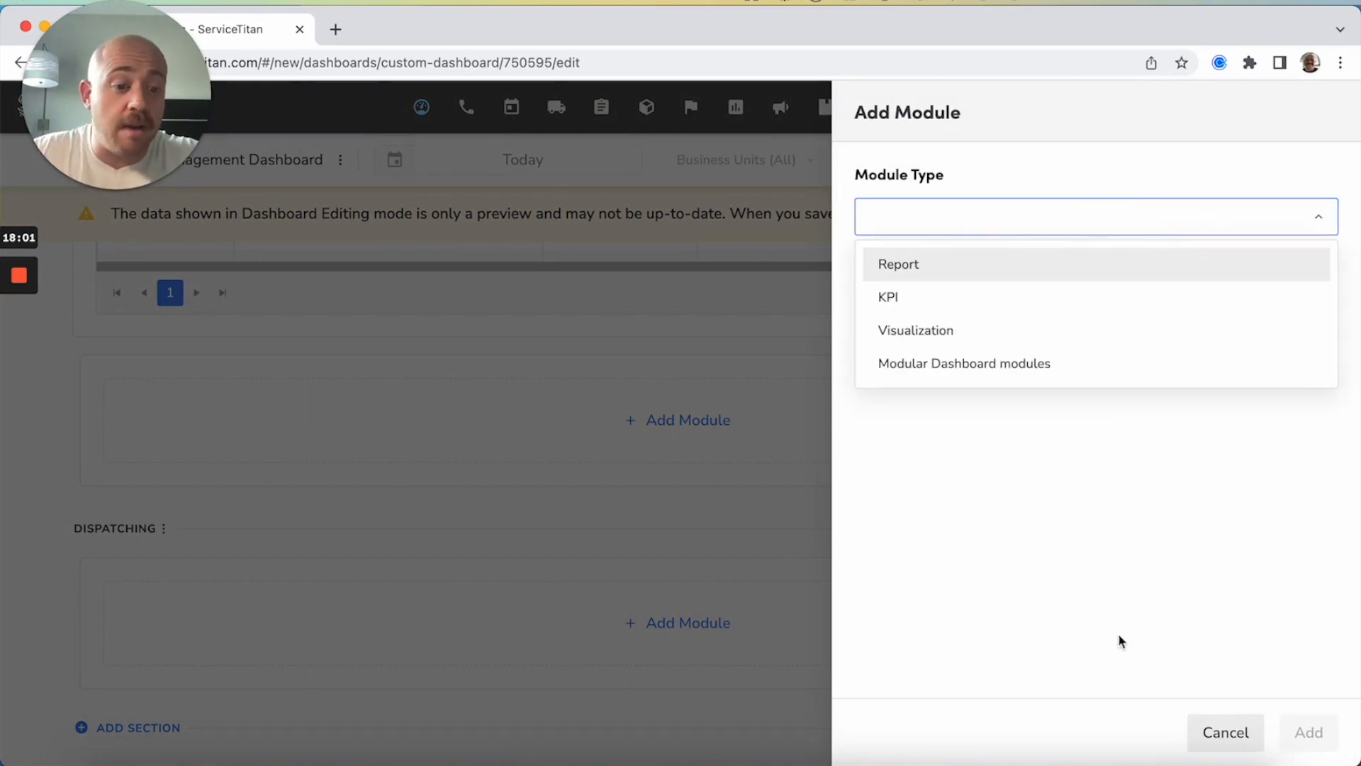
pyautogui.click(1225, 732)
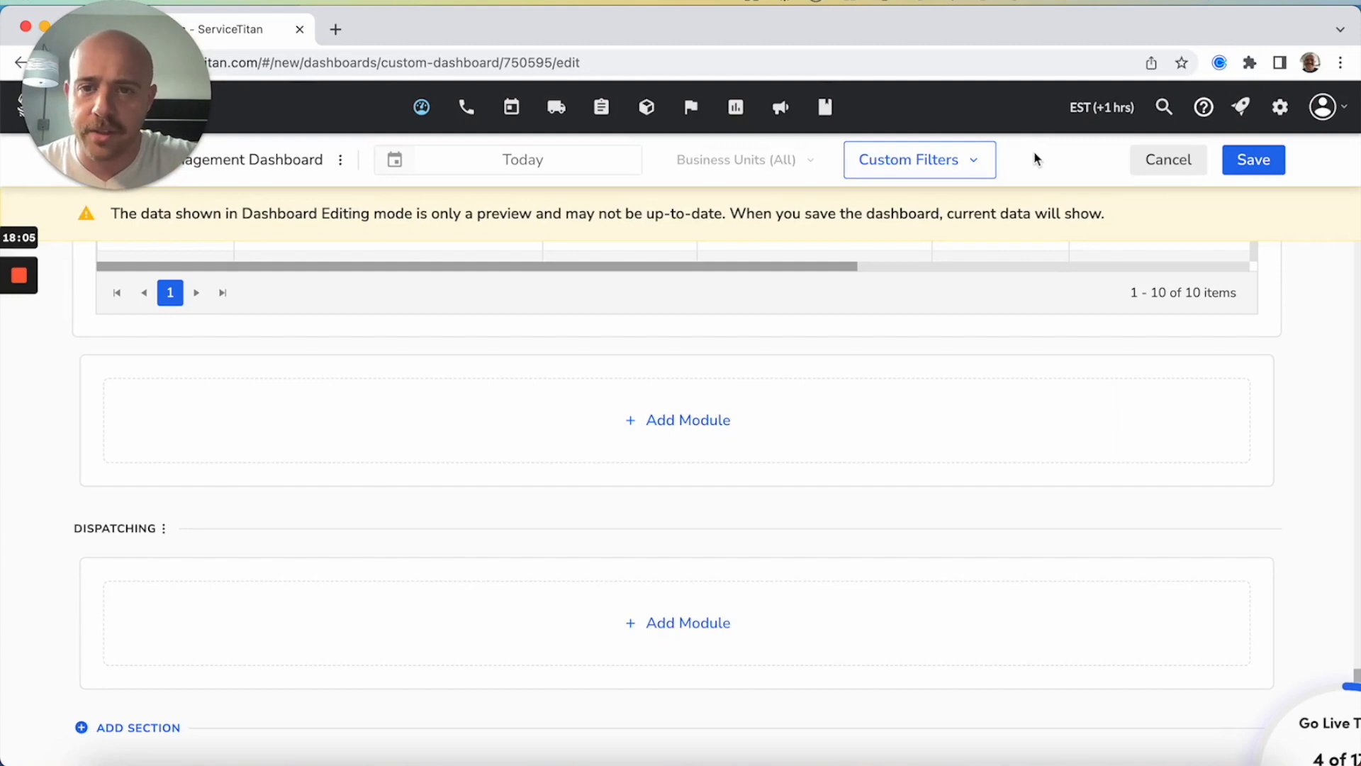
# Save the dashboard and confirm sharing the changes with everyone who uses it
pyautogui.click(1262, 162)
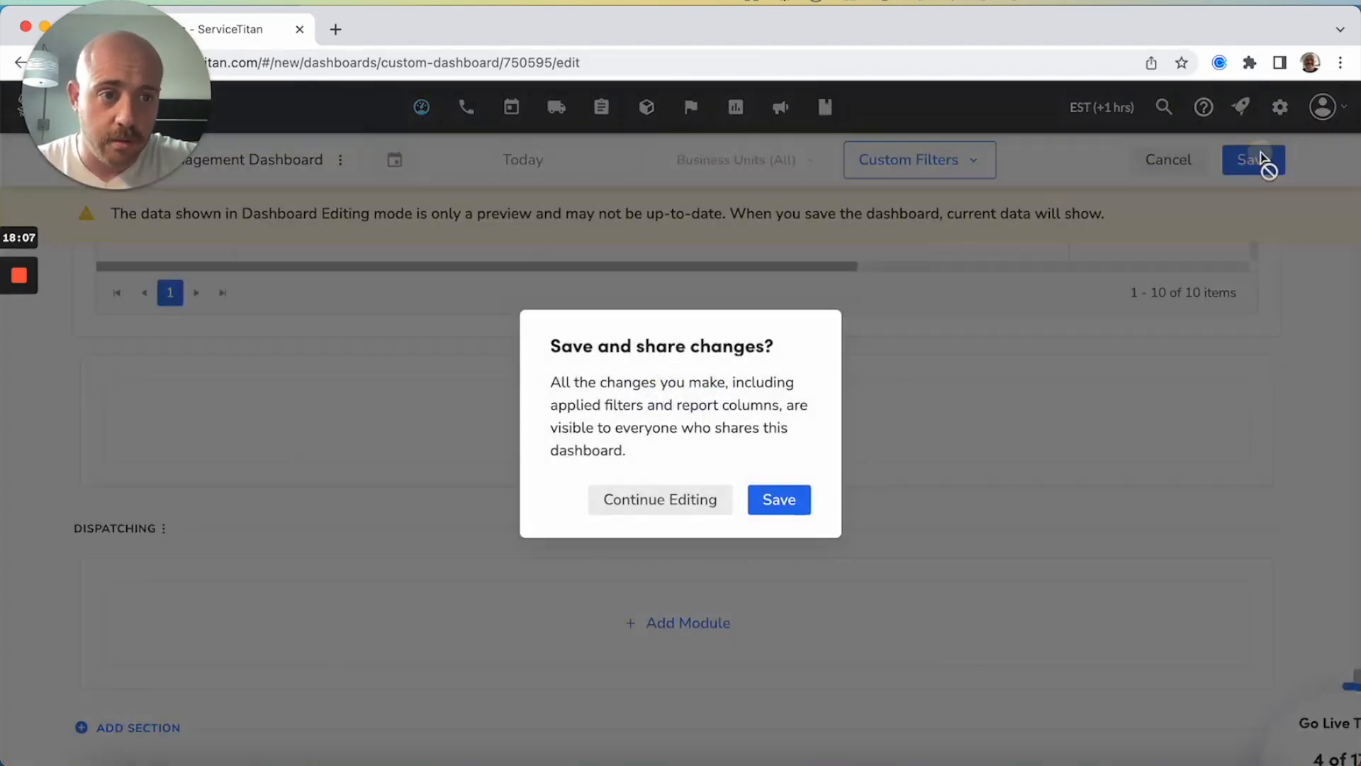
pyautogui.click(771, 498)
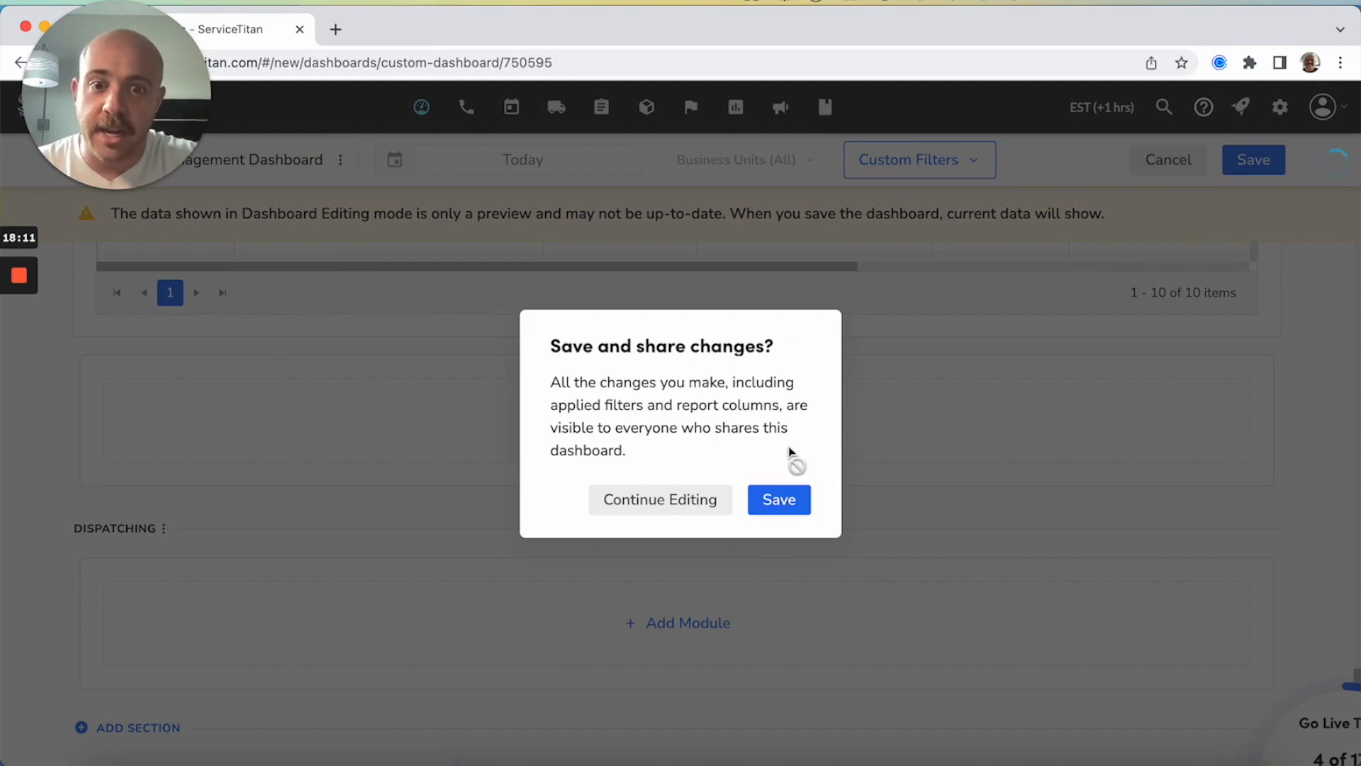
# Confirm saving the edited dashboard and check the columns of its Office Performance report
pyautogui.click(774, 505)
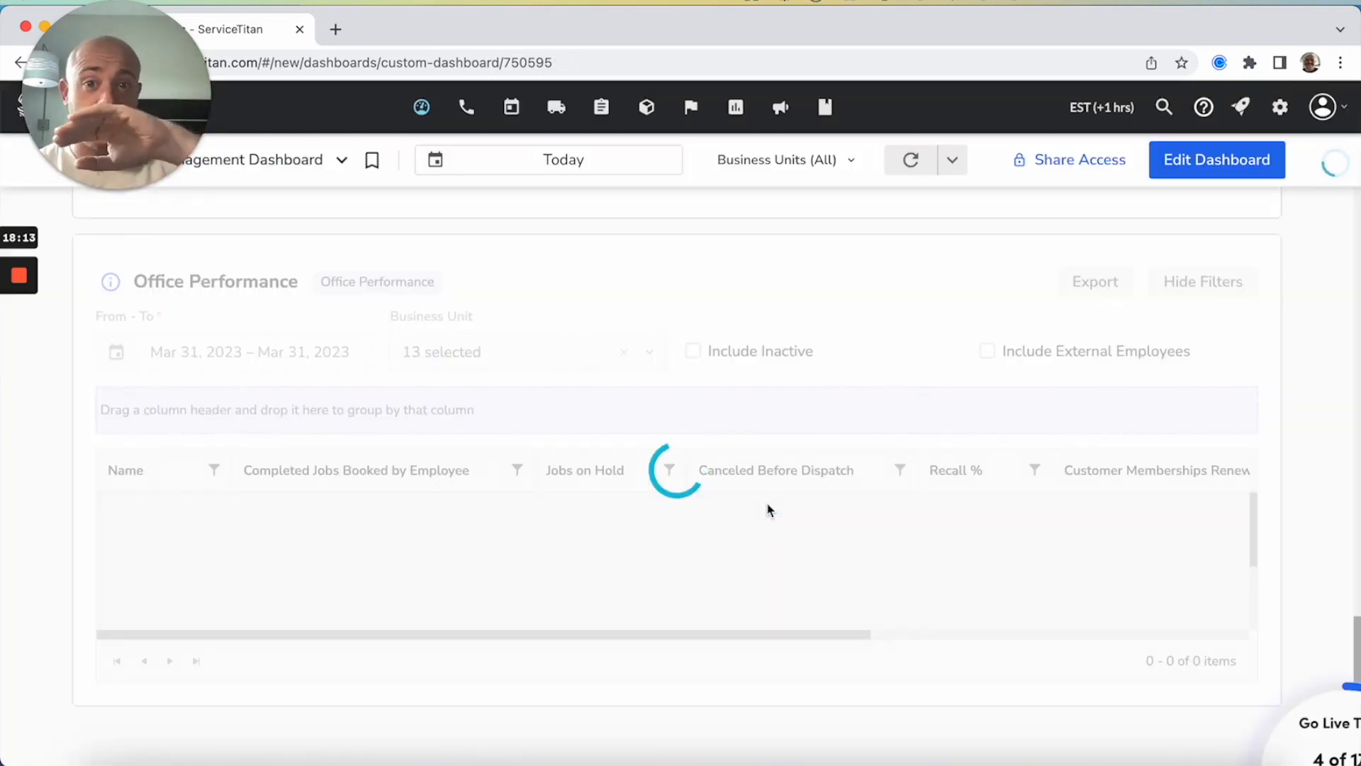
pyautogui.hscroll(1, 979, 634)
pyautogui.hscroll(-1, 979, 634)
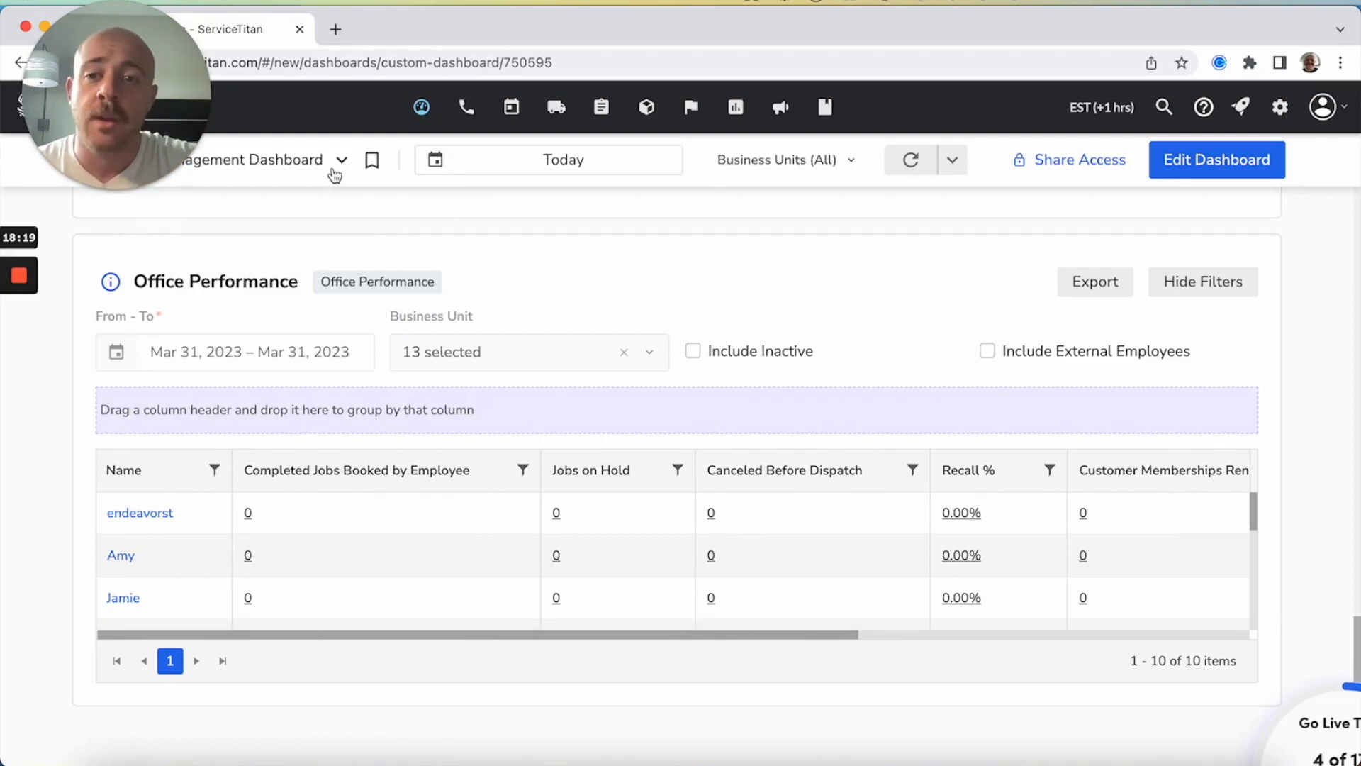
# Open the share access settings of the Call Center Management Dashboard and switch from managing roles to managing individual users
pyautogui.click(1051, 165)
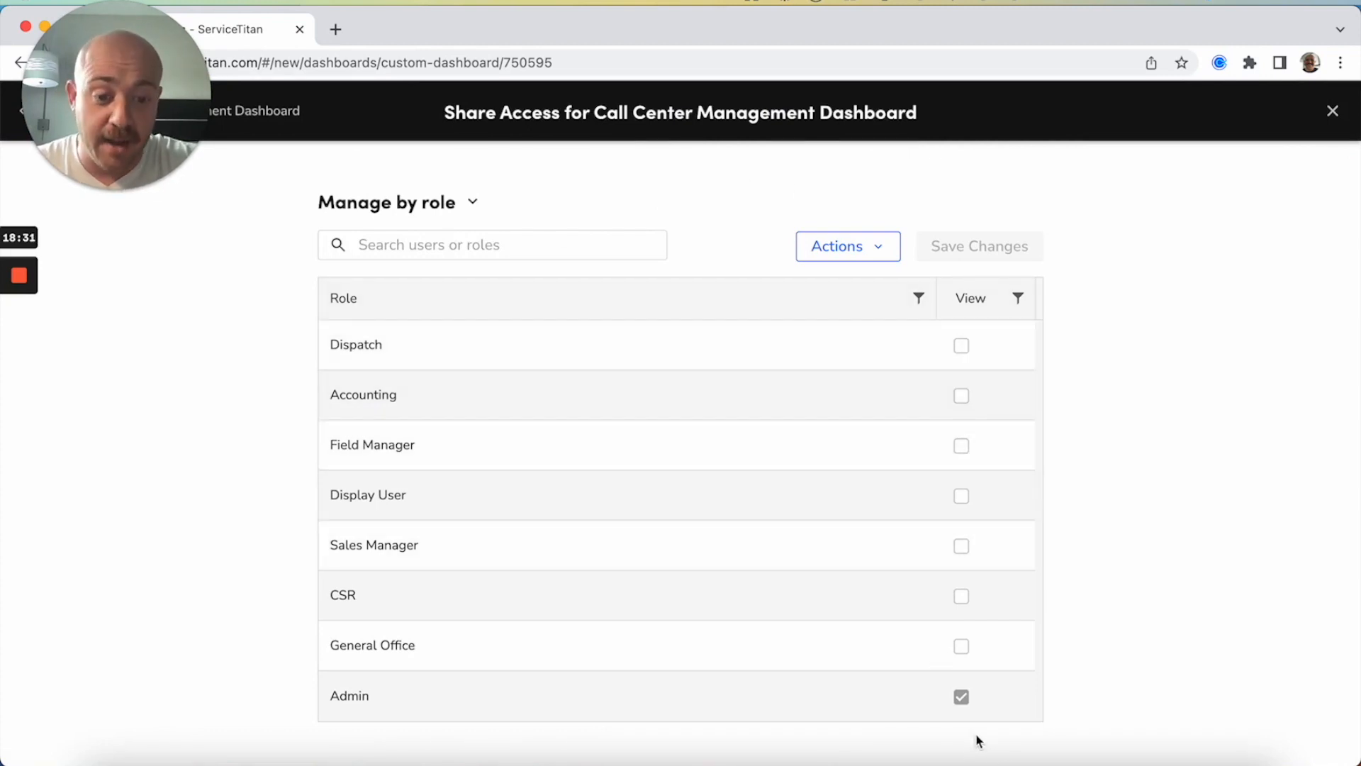
pyautogui.moveTo(960, 690)
pyautogui.click(1190, 617)
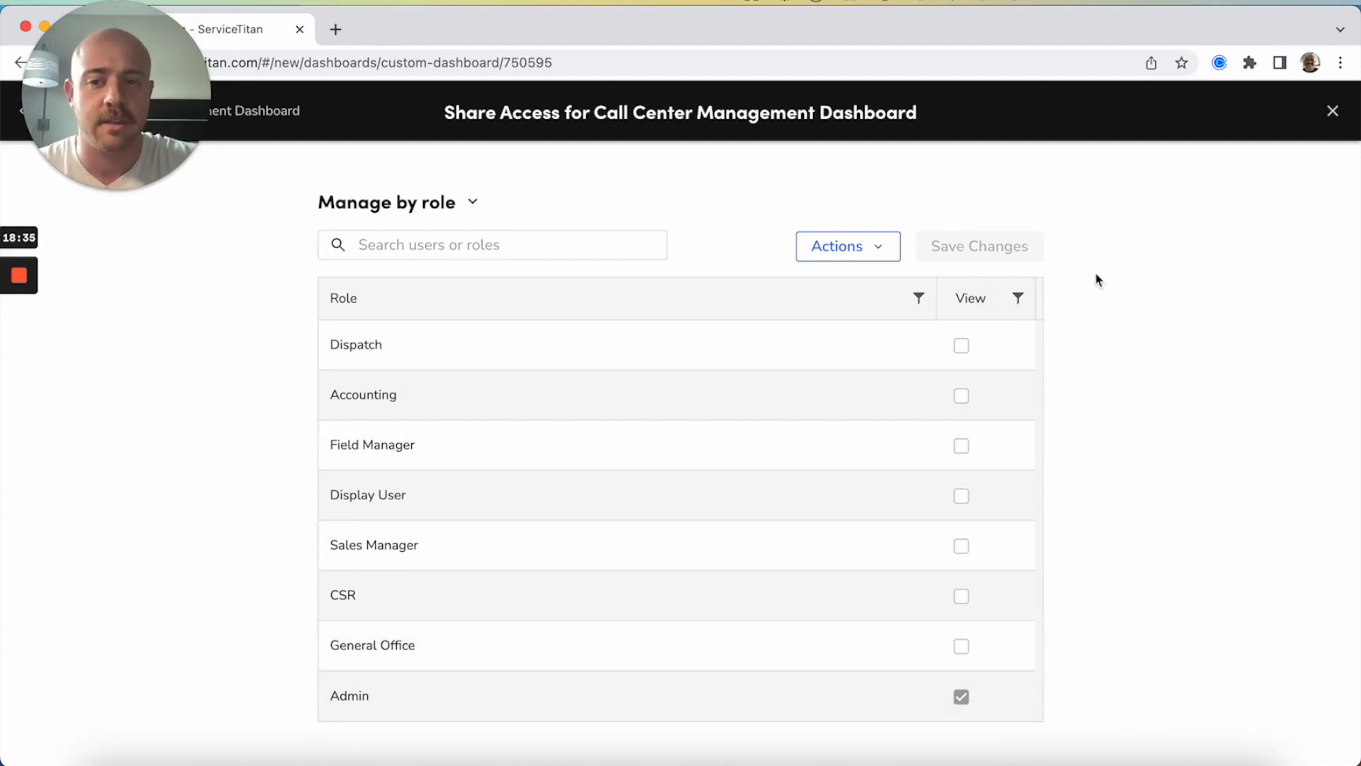
pyautogui.click(469, 202)
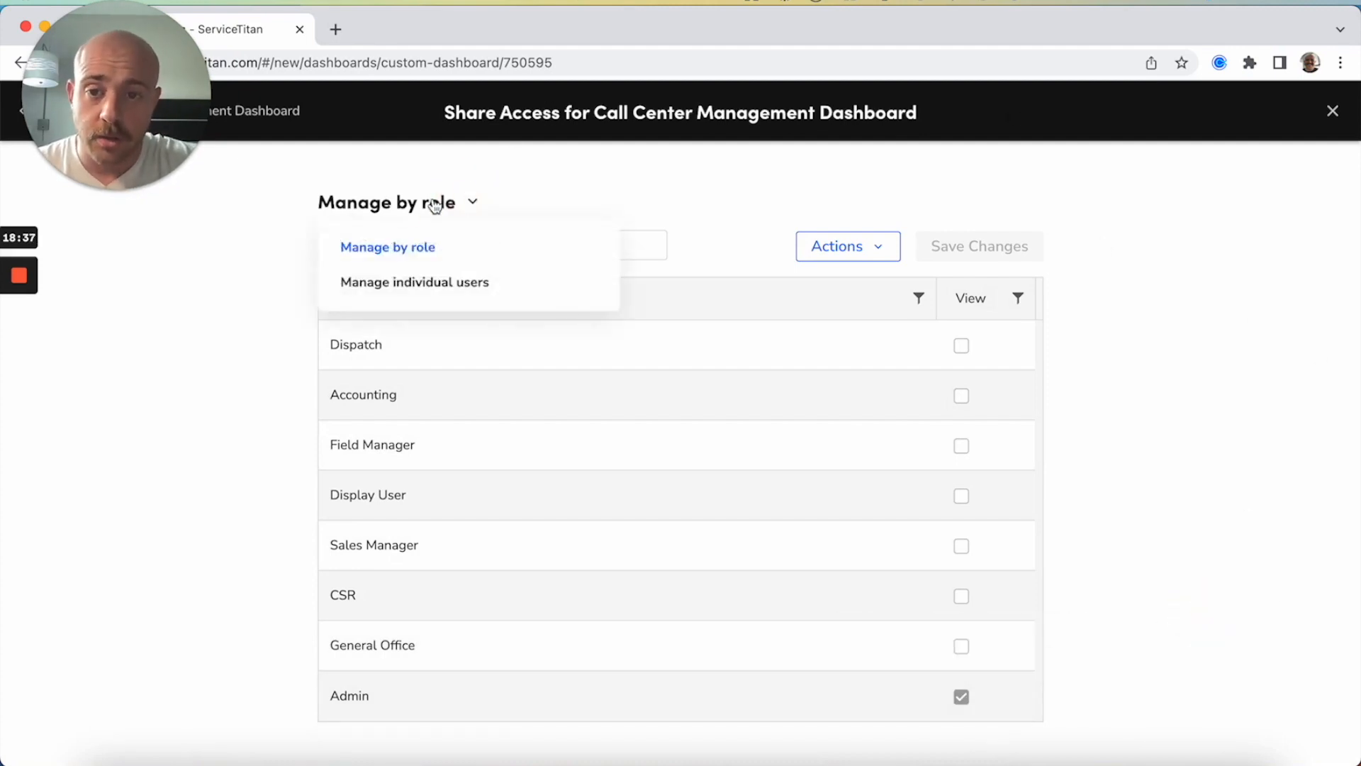
pyautogui.click(413, 281)
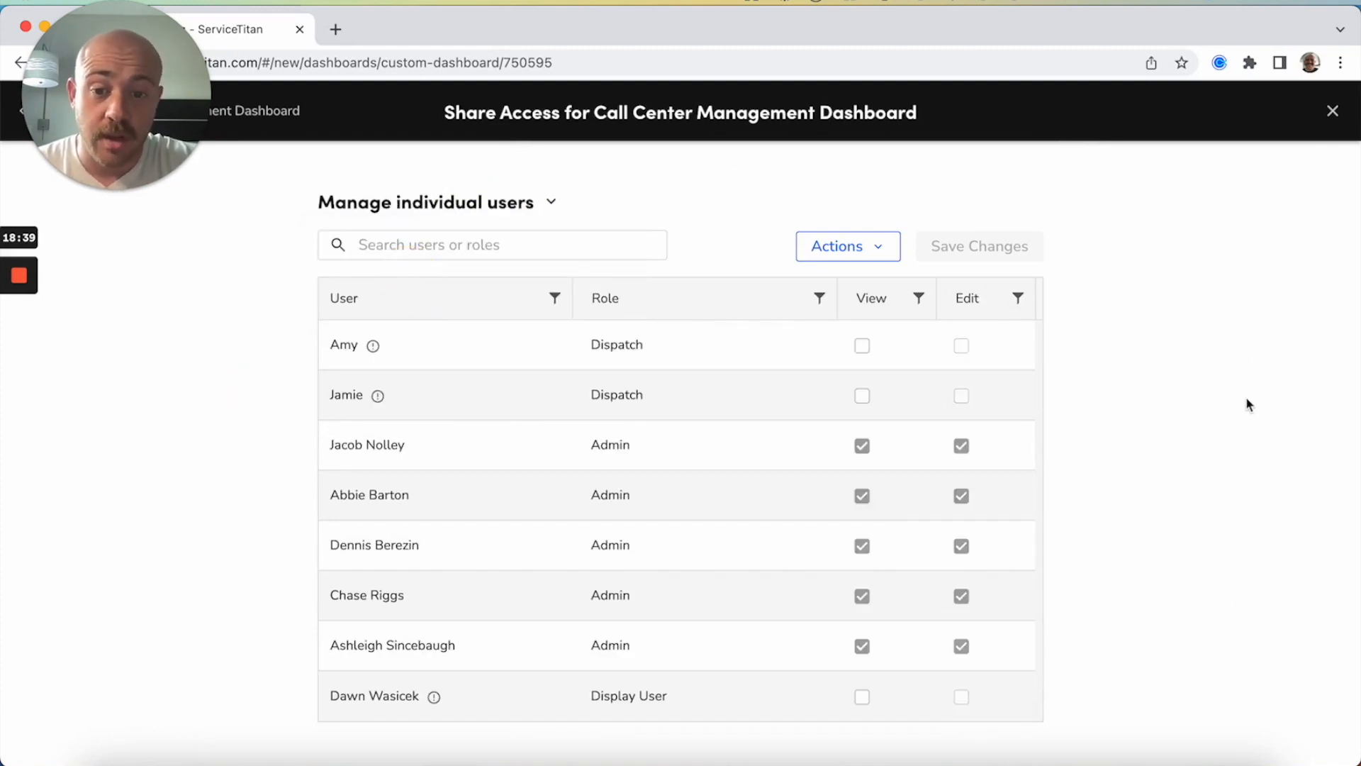
# Grant the first listed Dispatch user view access to the dashboard, save the sharing changes and return to the dashboard
pyautogui.click(862, 345)
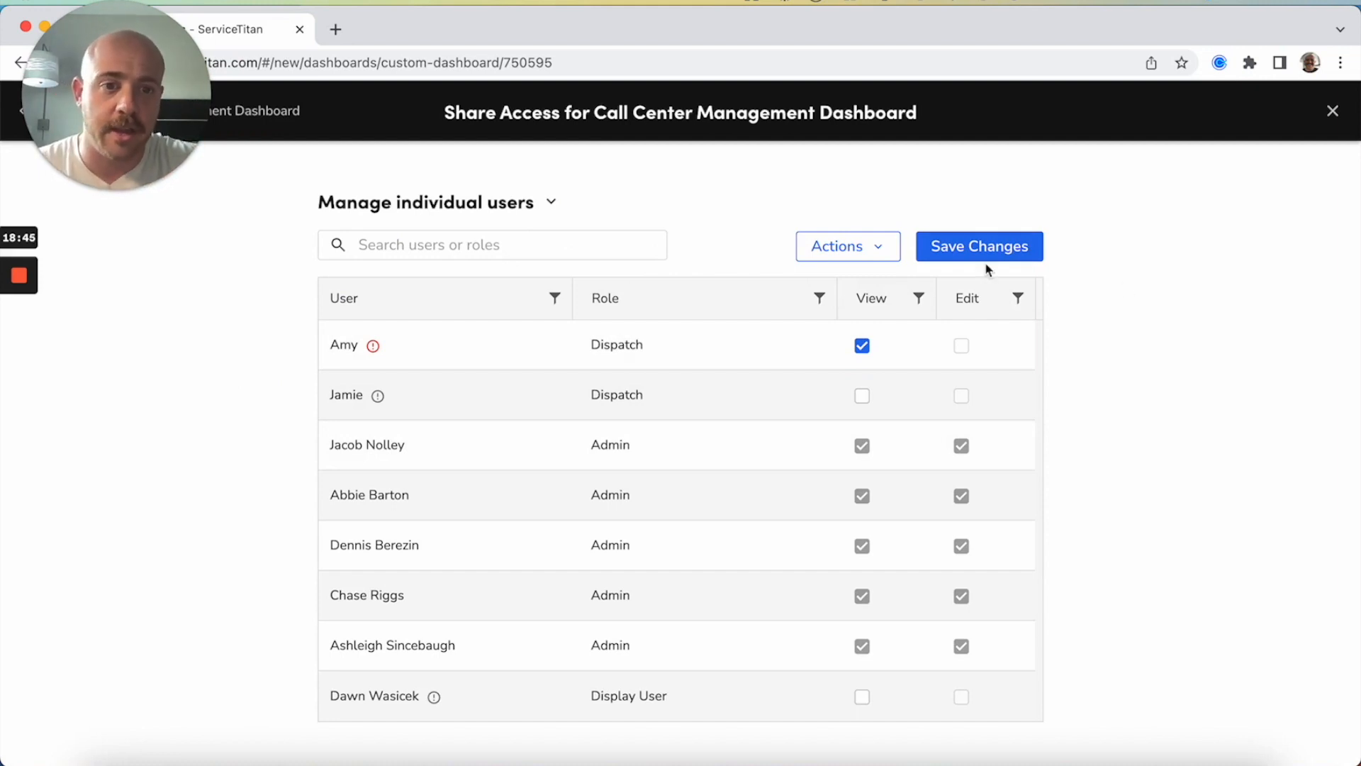
pyautogui.click(1010, 249)
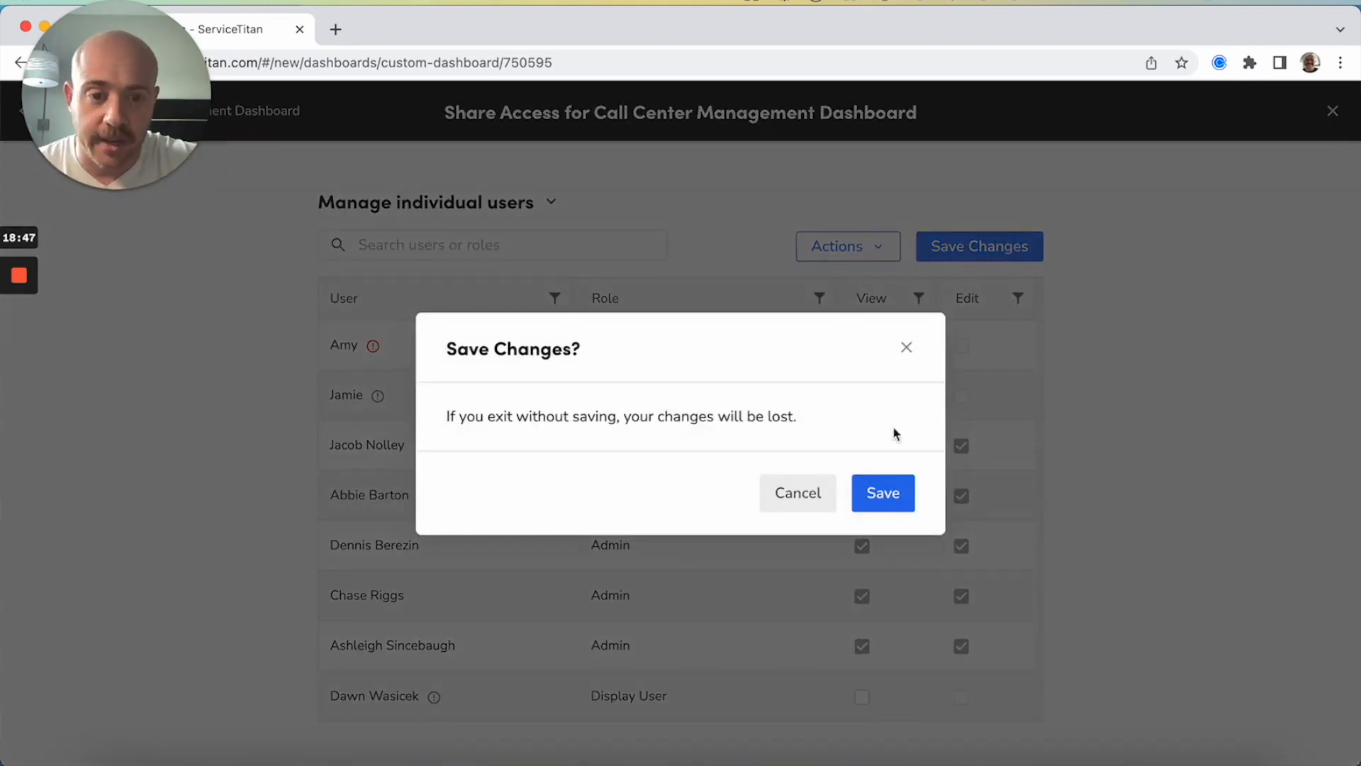
pyautogui.click(883, 496)
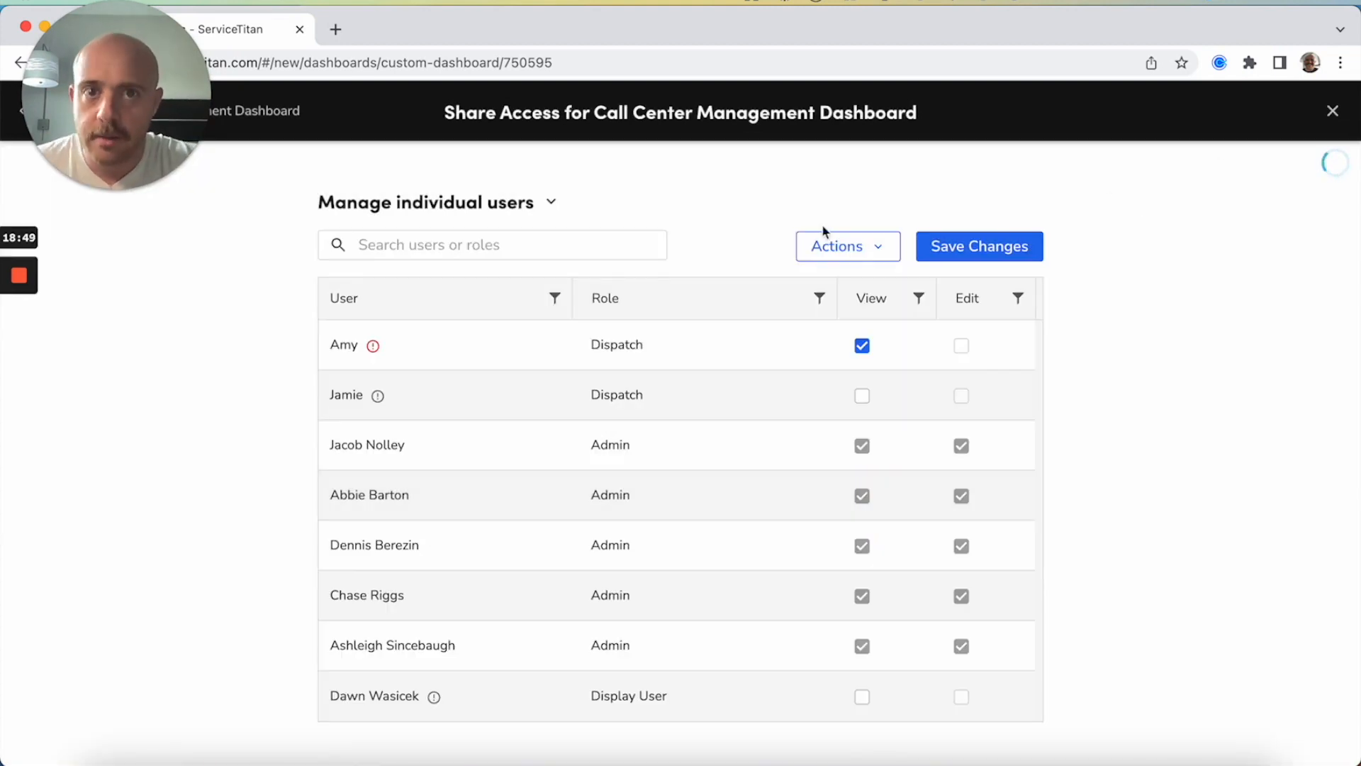
pyautogui.moveTo(102, 100); pyautogui.dragTo(827, 369)
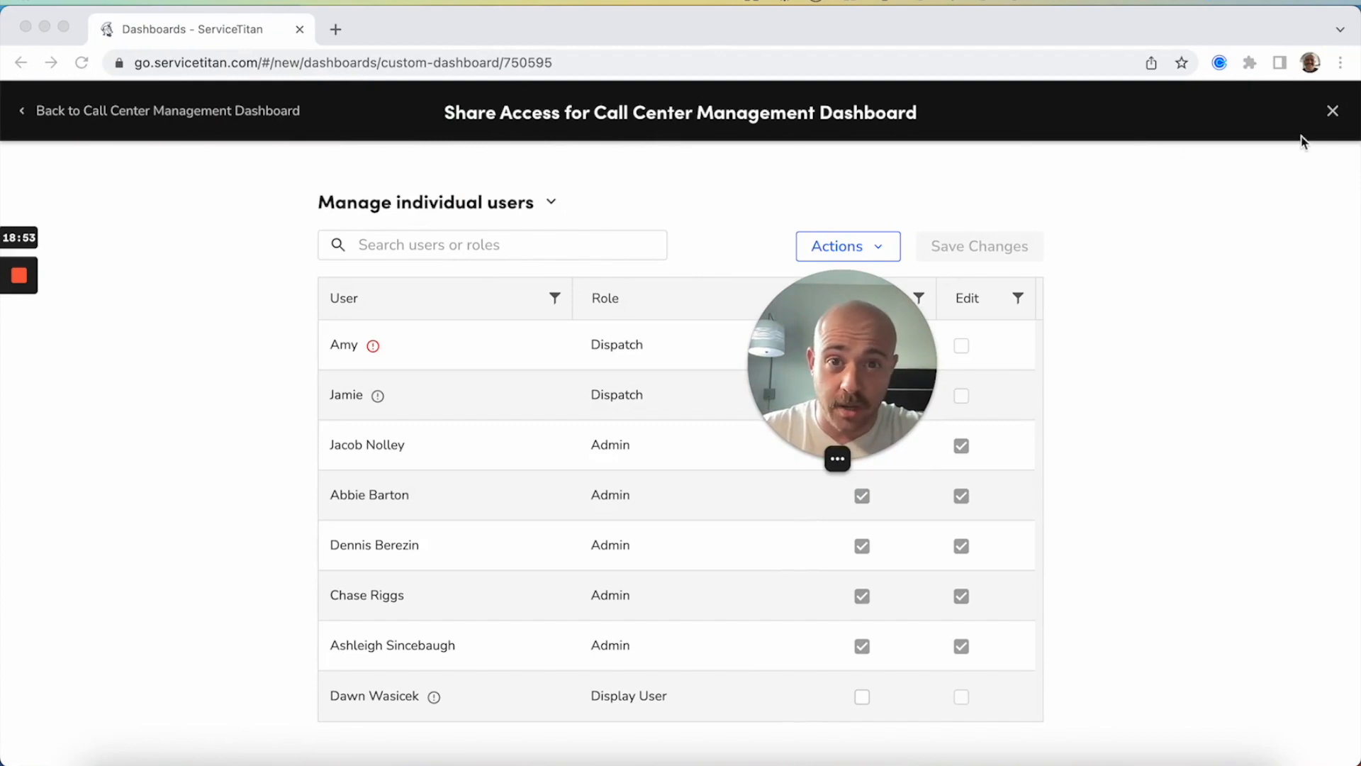
pyautogui.click(1333, 112)
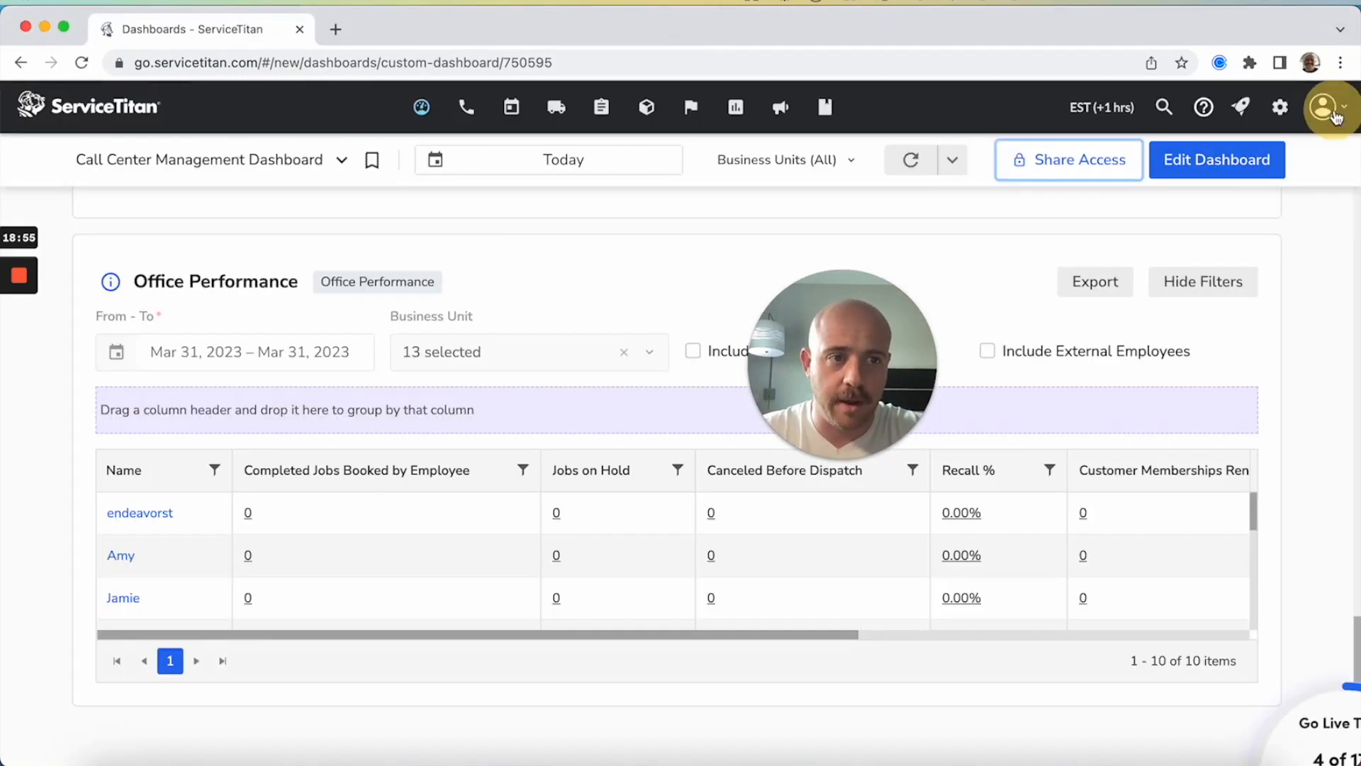
# View the Modular Dashboard
pyautogui.click(195, 161)
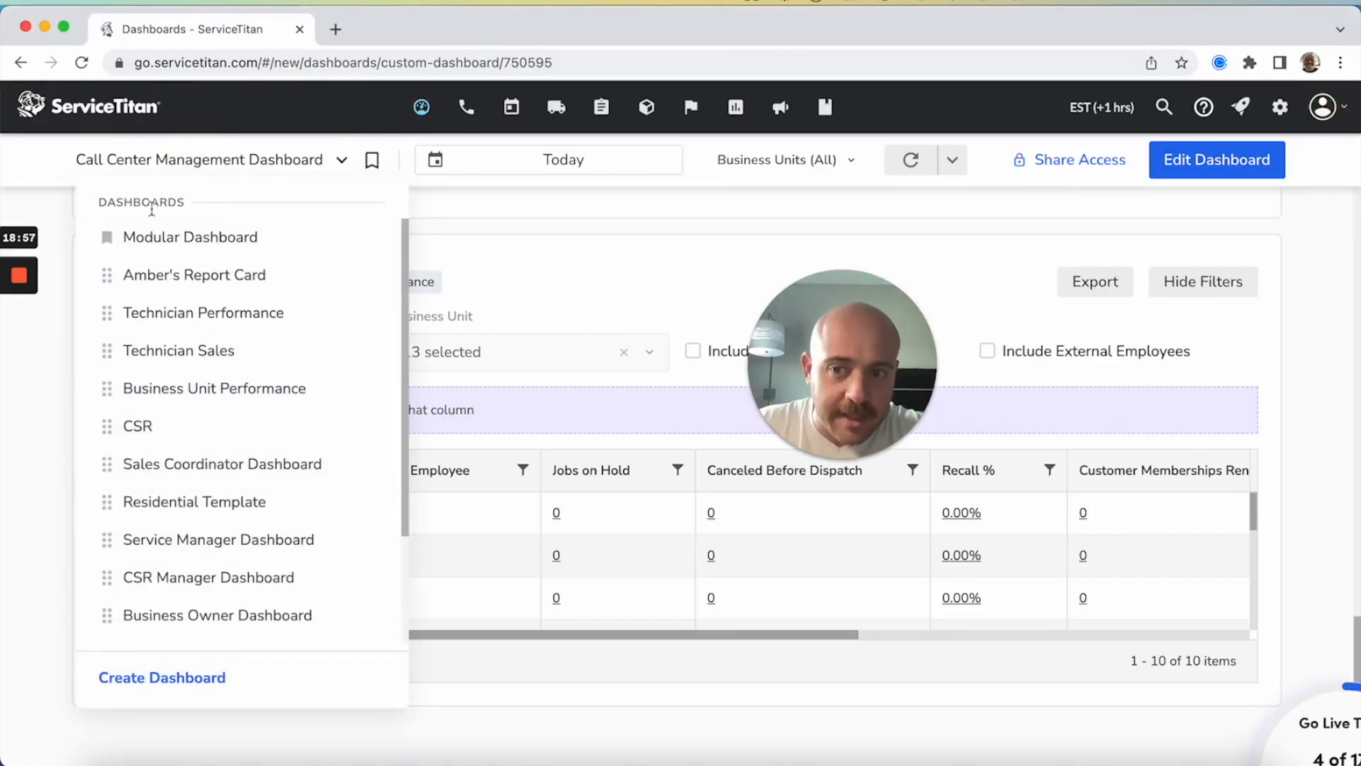
pyautogui.click(149, 237)
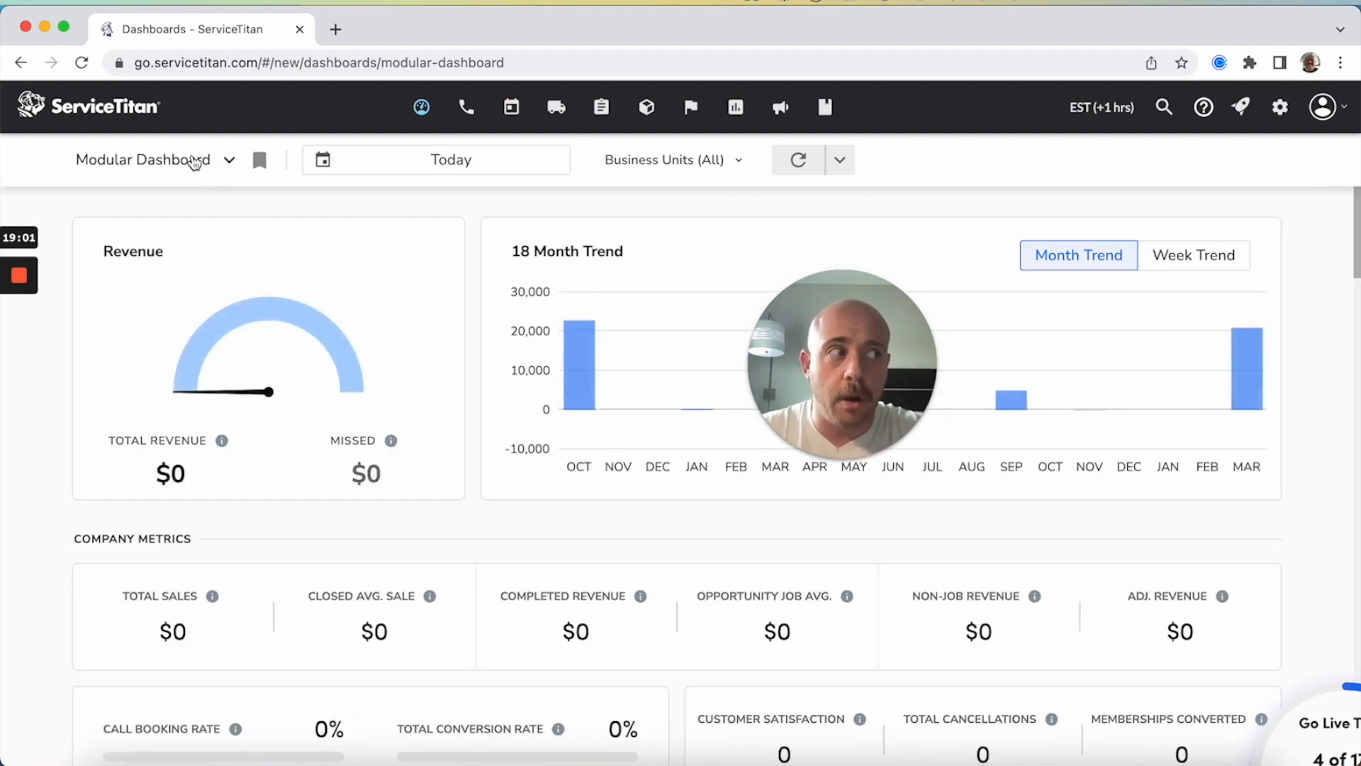
# Reopen the Call Center Management Dashboard and set it as the default dashboard
pyautogui.scroll(-4, 183, 407)
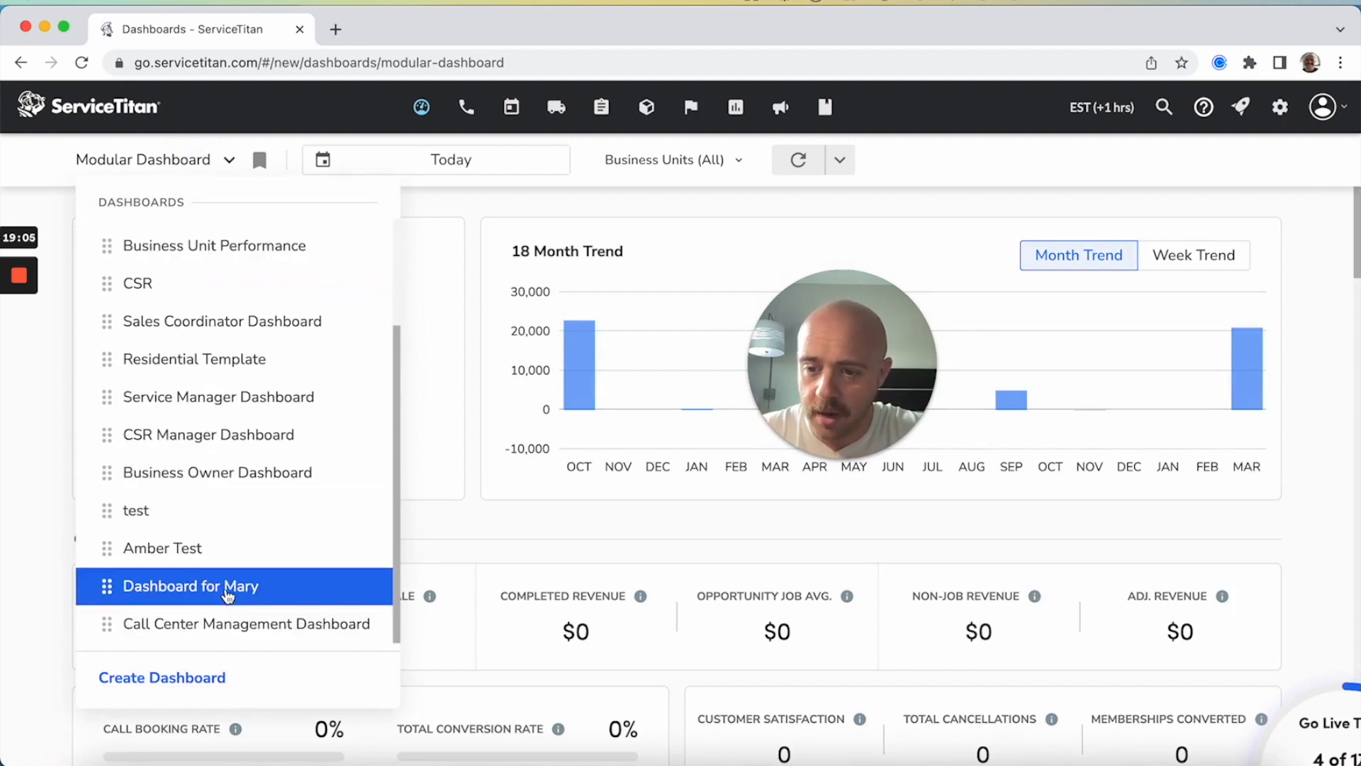
pyautogui.click(213, 623)
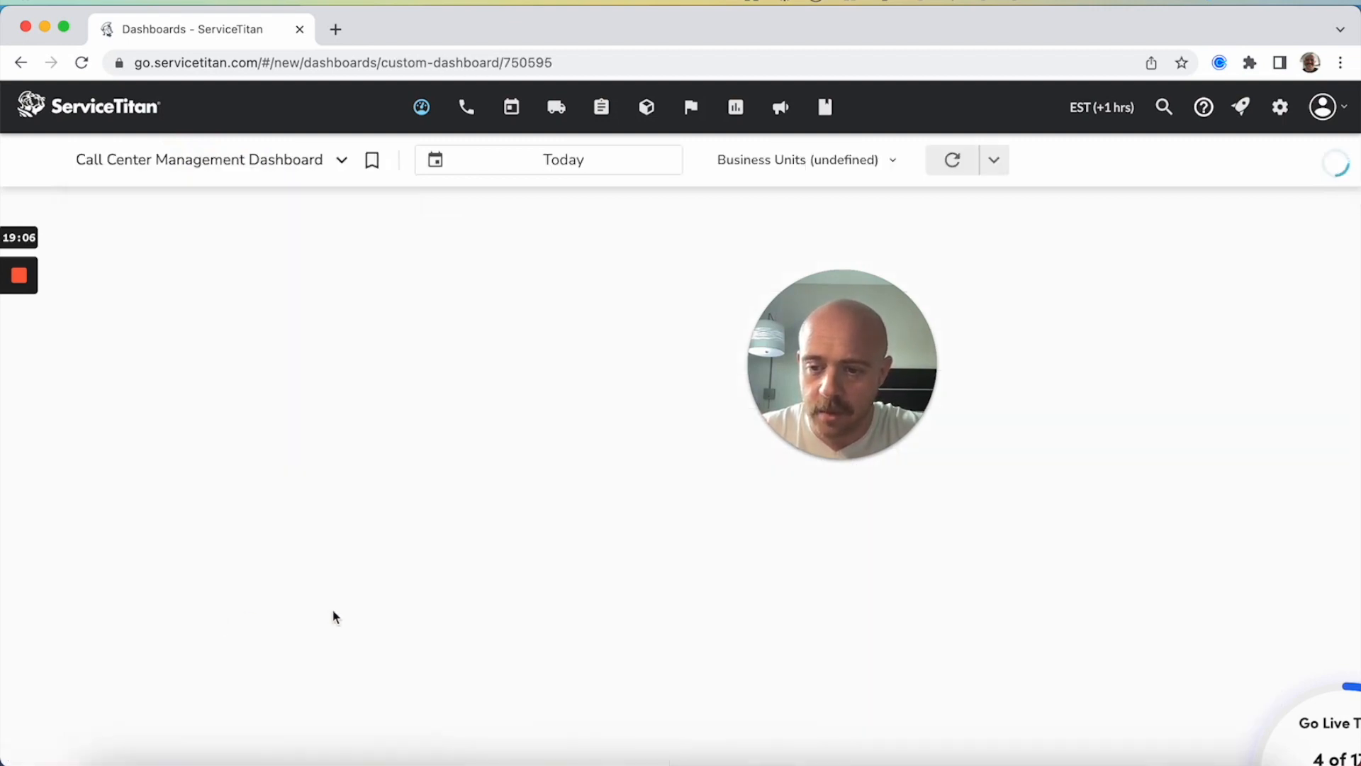
pyautogui.click(372, 161)
pyautogui.click(729, 367)
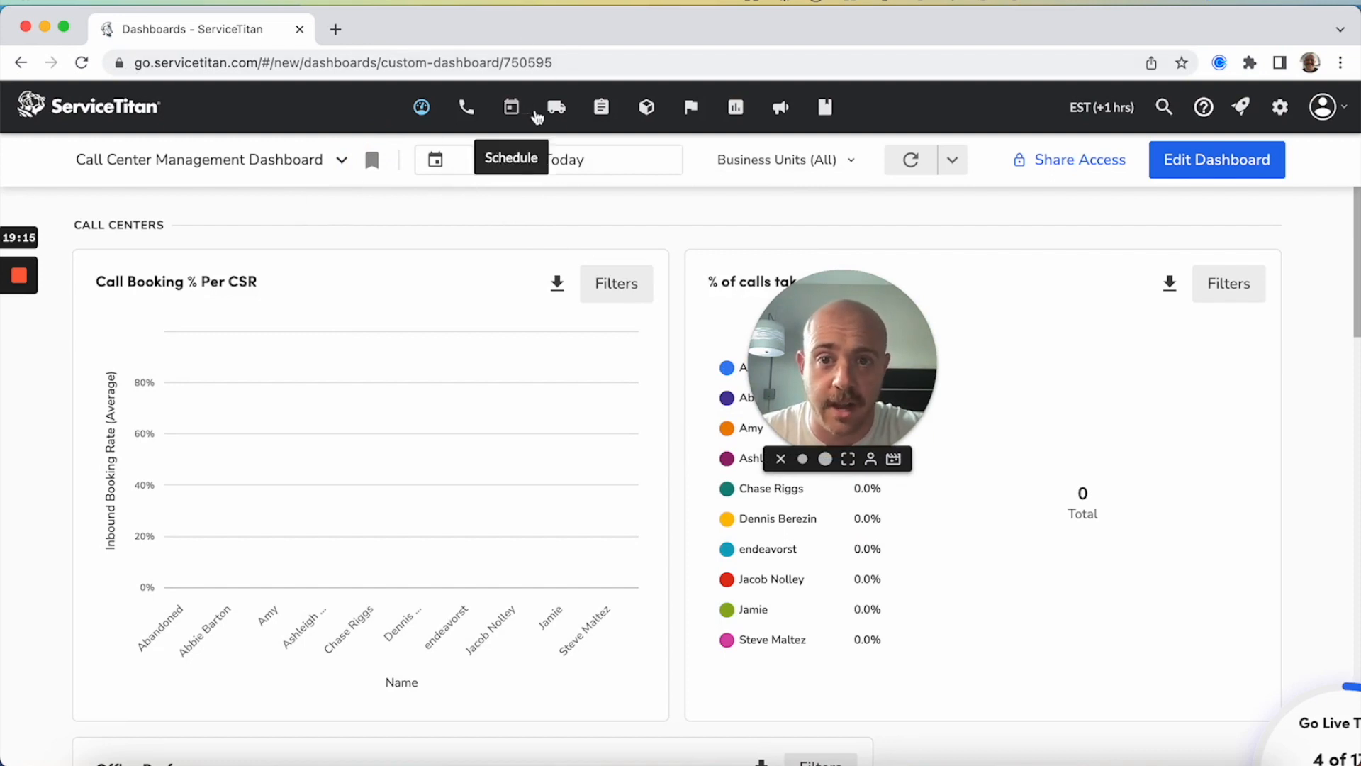
# Go to the Schedule page and return to the dashboards page to check which dashboard loads by default
pyautogui.click(511, 107)
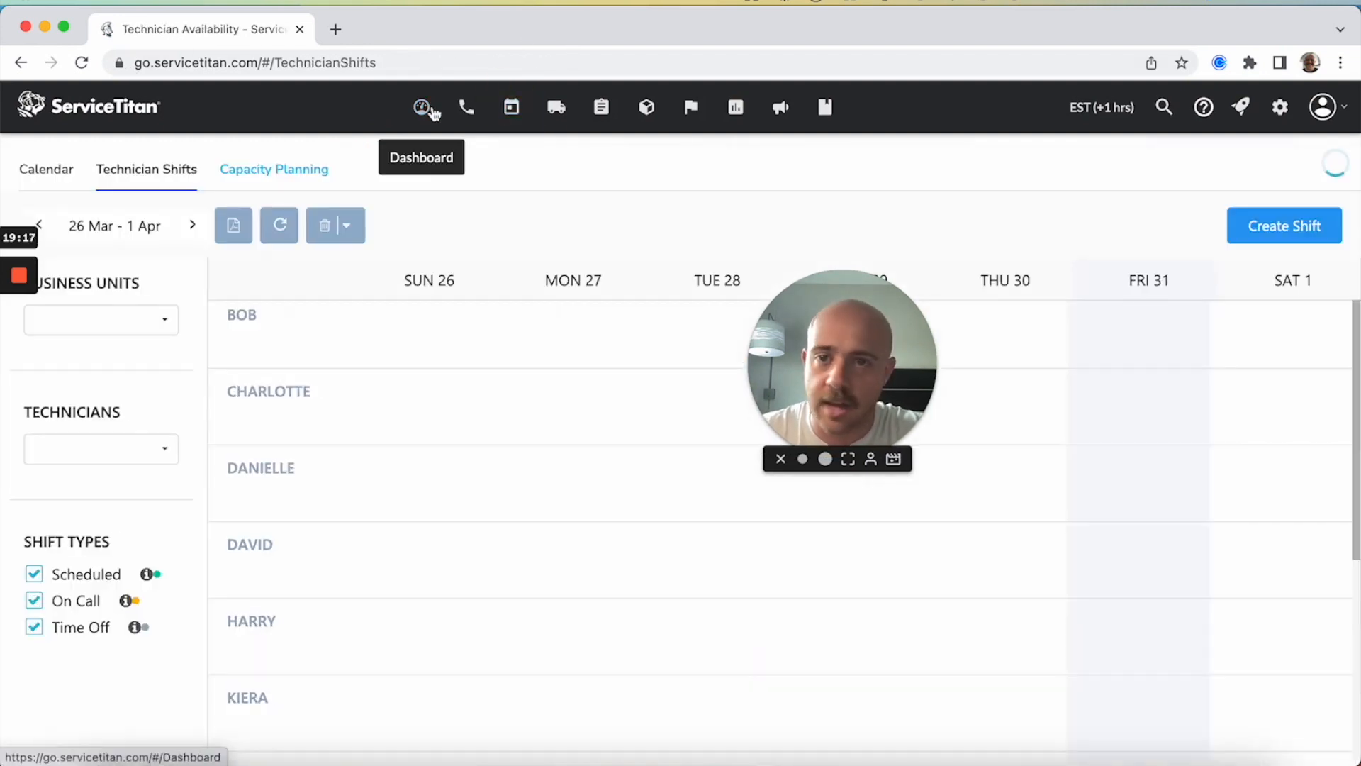
pyautogui.click(422, 112)
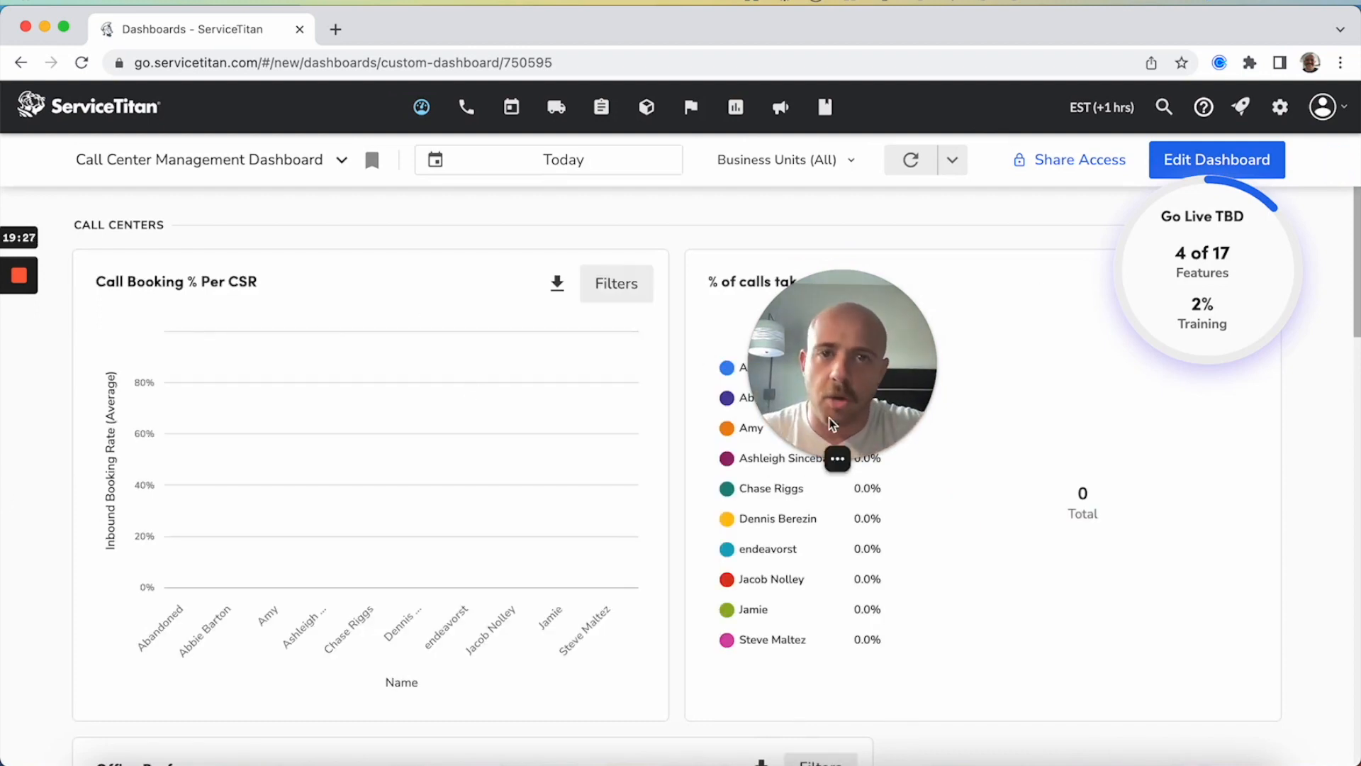
pyautogui.moveTo(878, 405); pyautogui.dragTo(653, 31)
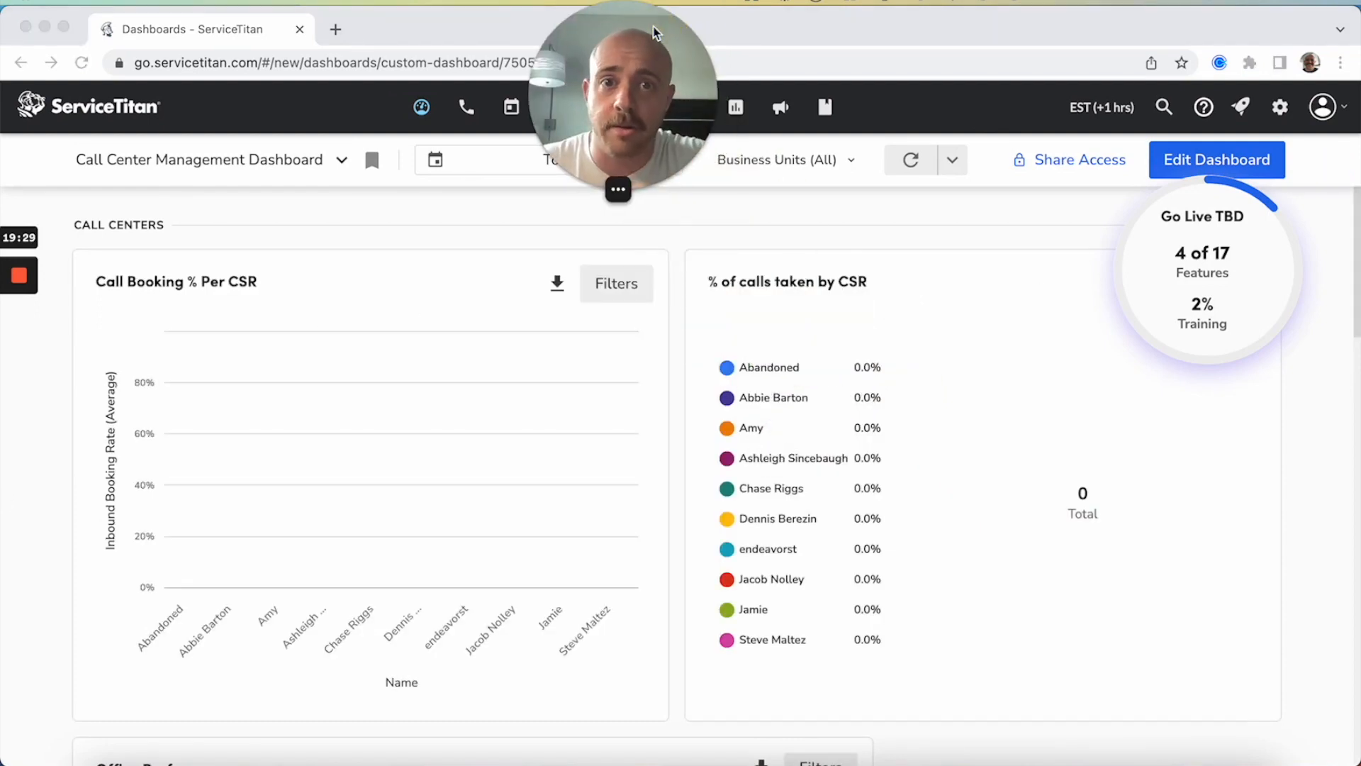